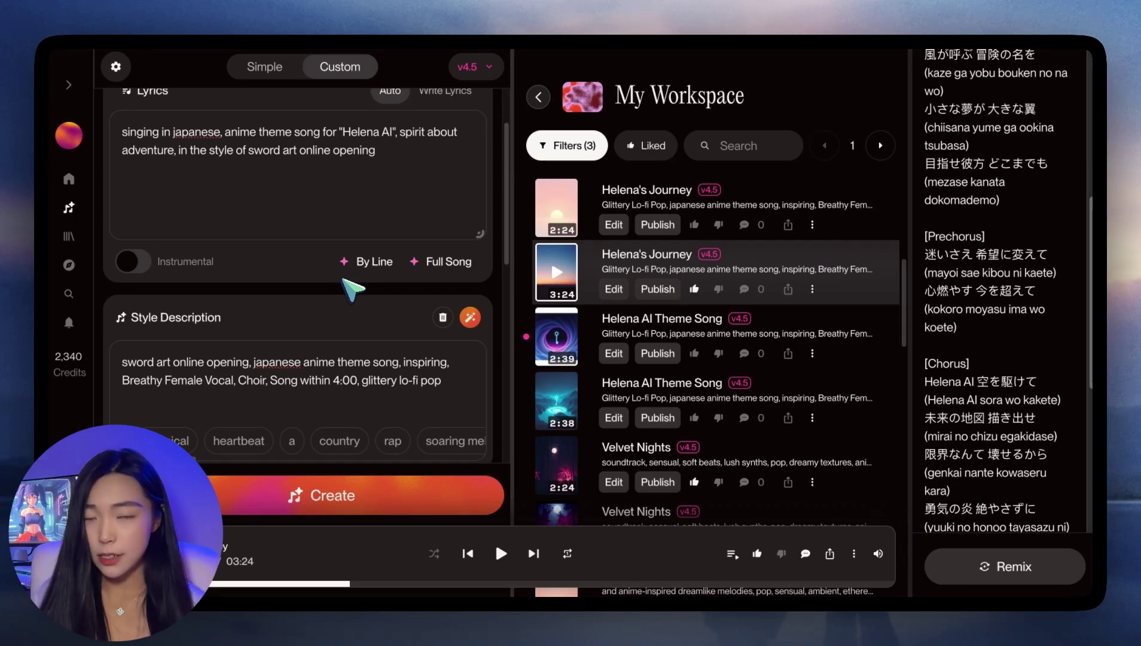
Step: Examine the Custom mode's lyrics prompt and style description, and compare the form with Simple mode
scroll(335, 227, "up", 3)
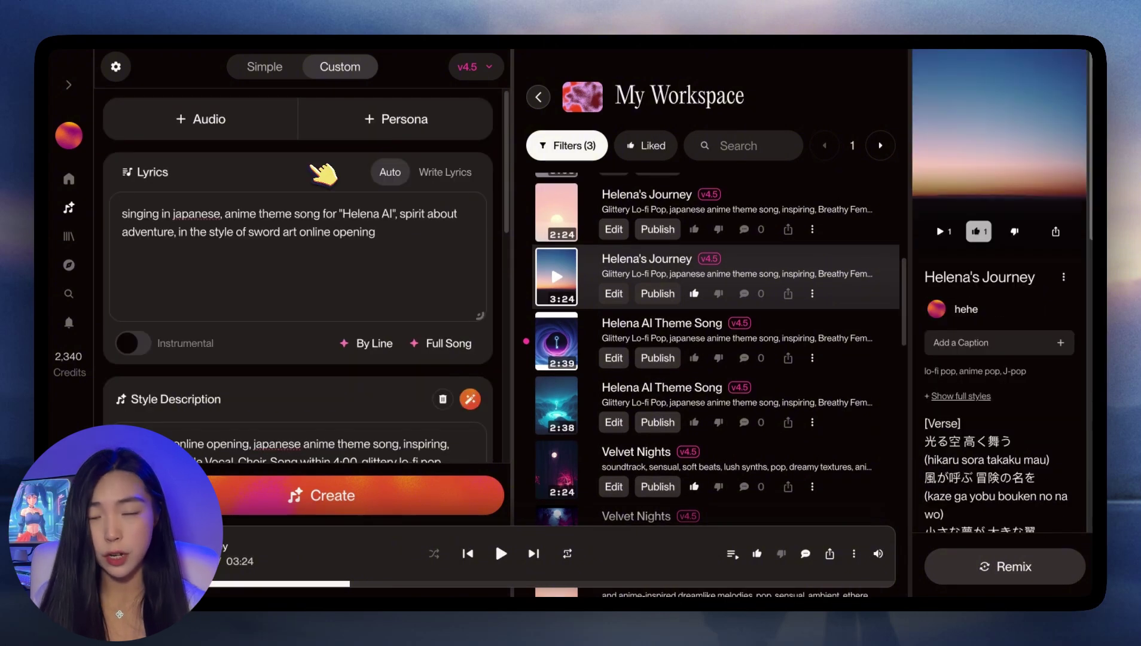
left_click(284, 67)
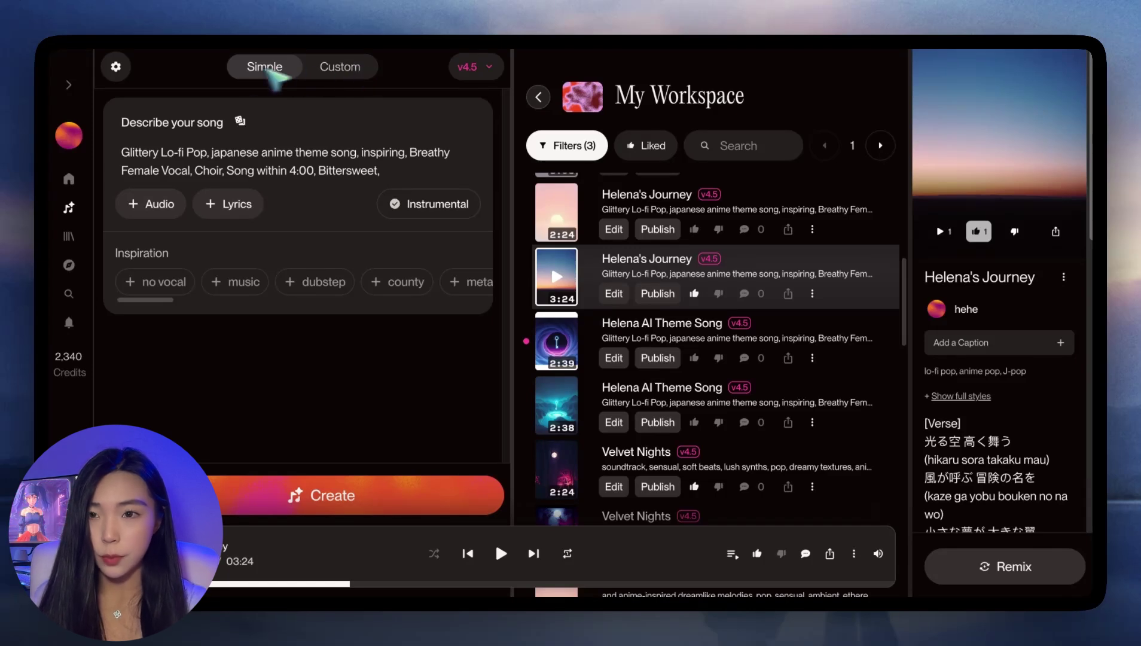
left_click(348, 67)
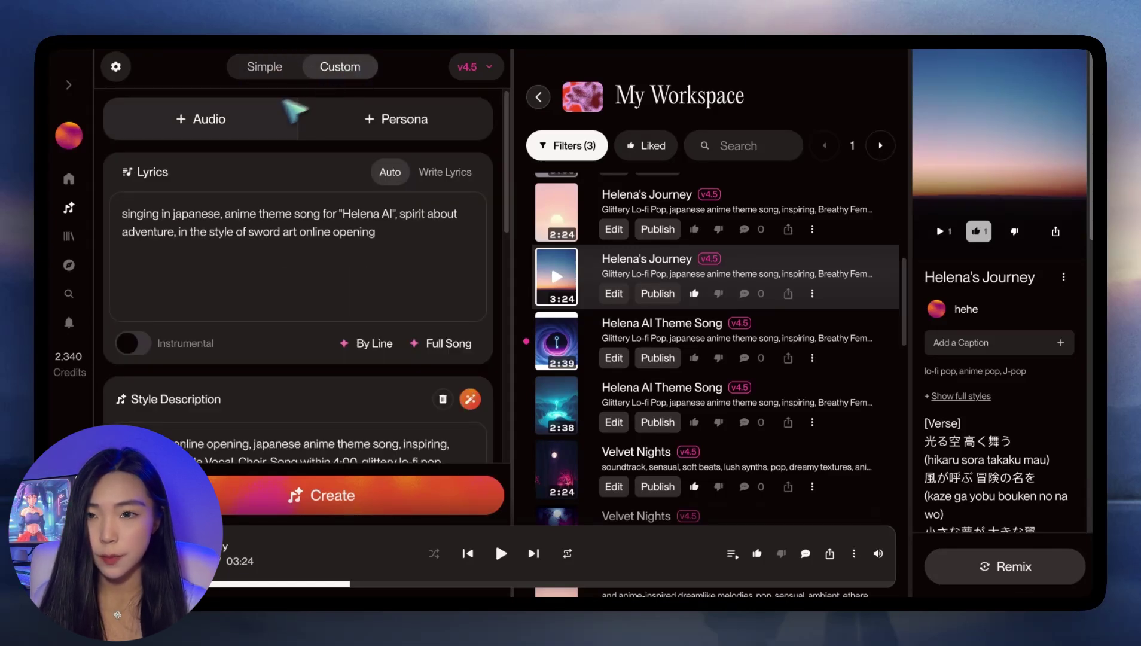
scroll(267, 251, "down", 1)
scroll(269, 254, "down", 1)
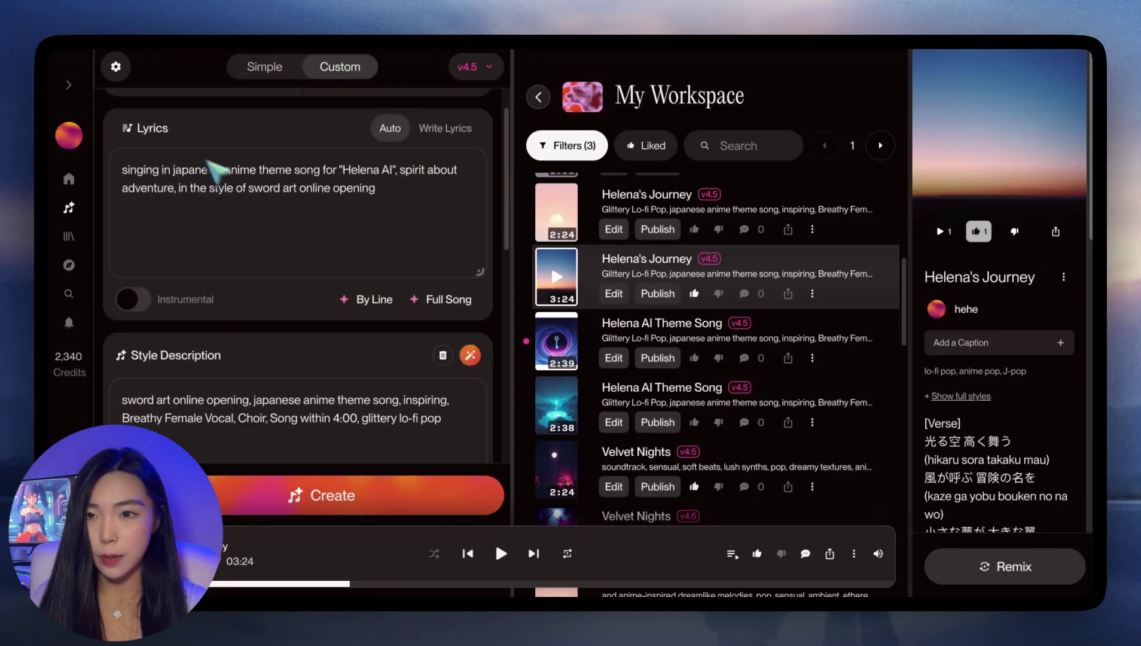
scroll(191, 173, "down", 1)
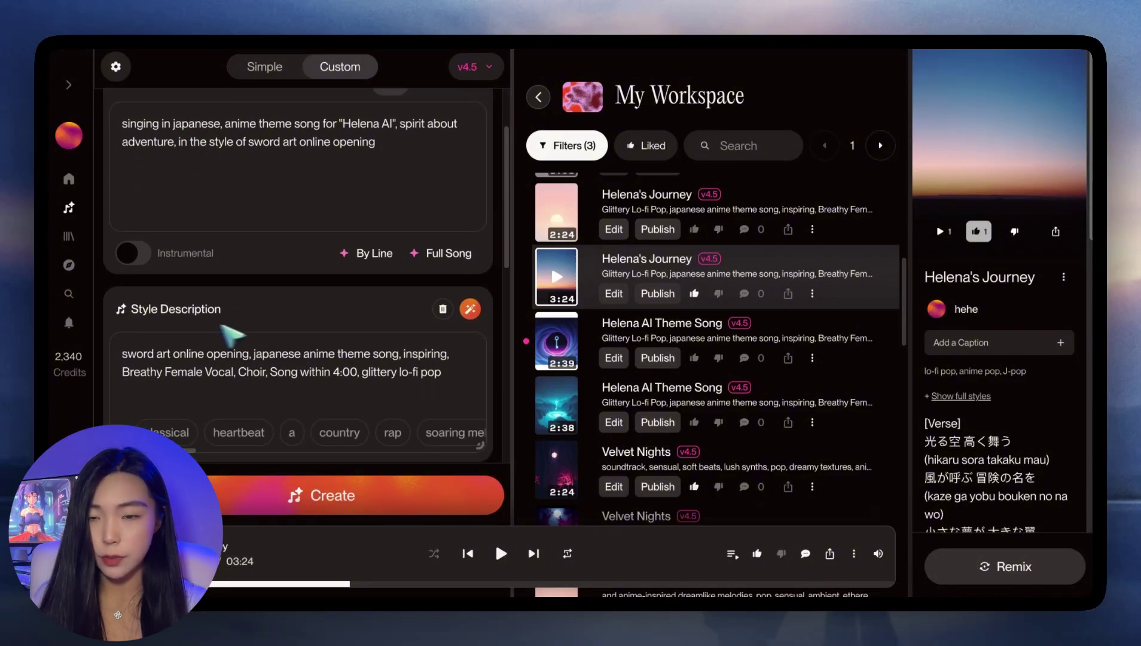
scroll(224, 332, "up", 1)
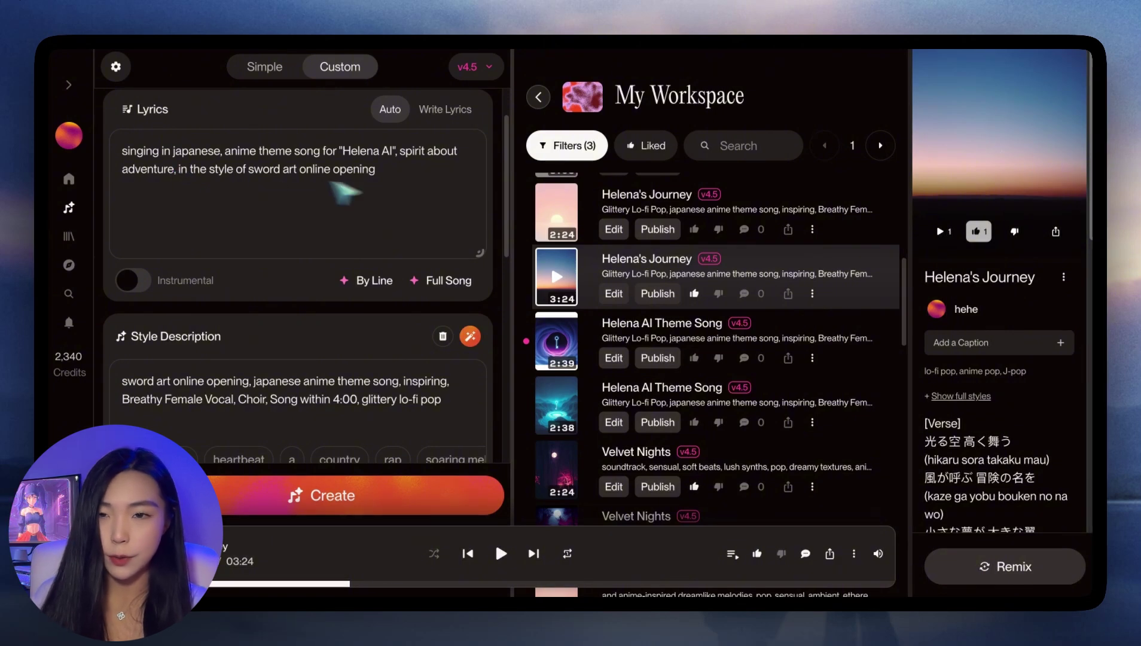
scroll(269, 392, "down", 3)
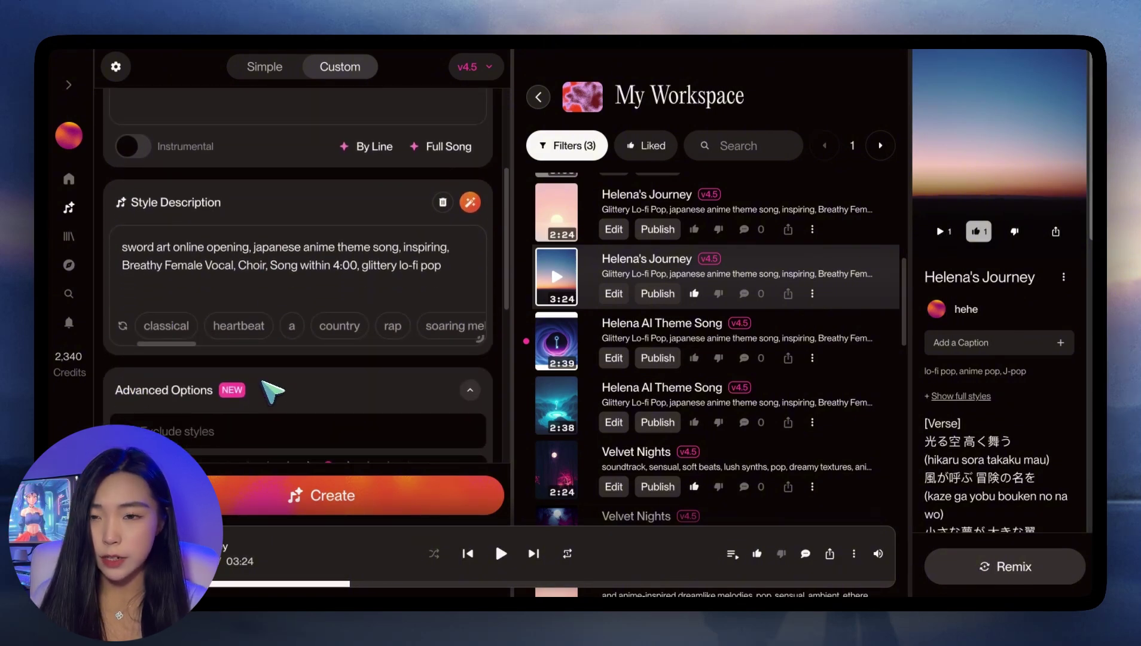
left_click_drag(253, 247, 342, 252)
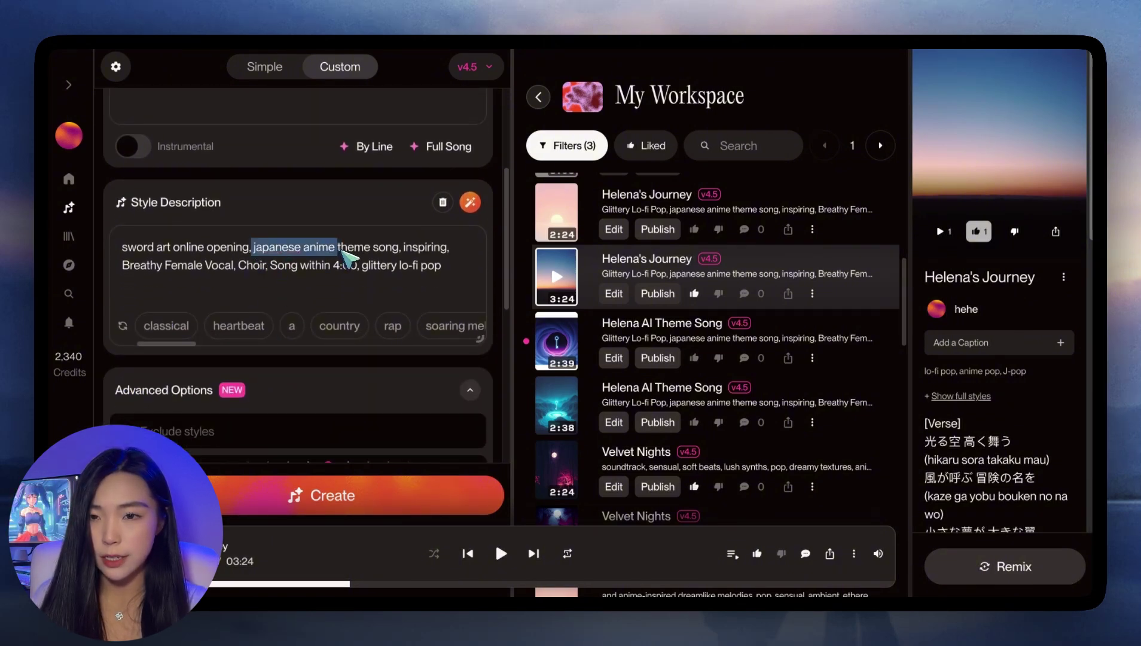
Step: View the details of both Helena AI Theme Song tracks, and open and play back the 3:24 "Helena's Journey" track
left_click(826, 335)
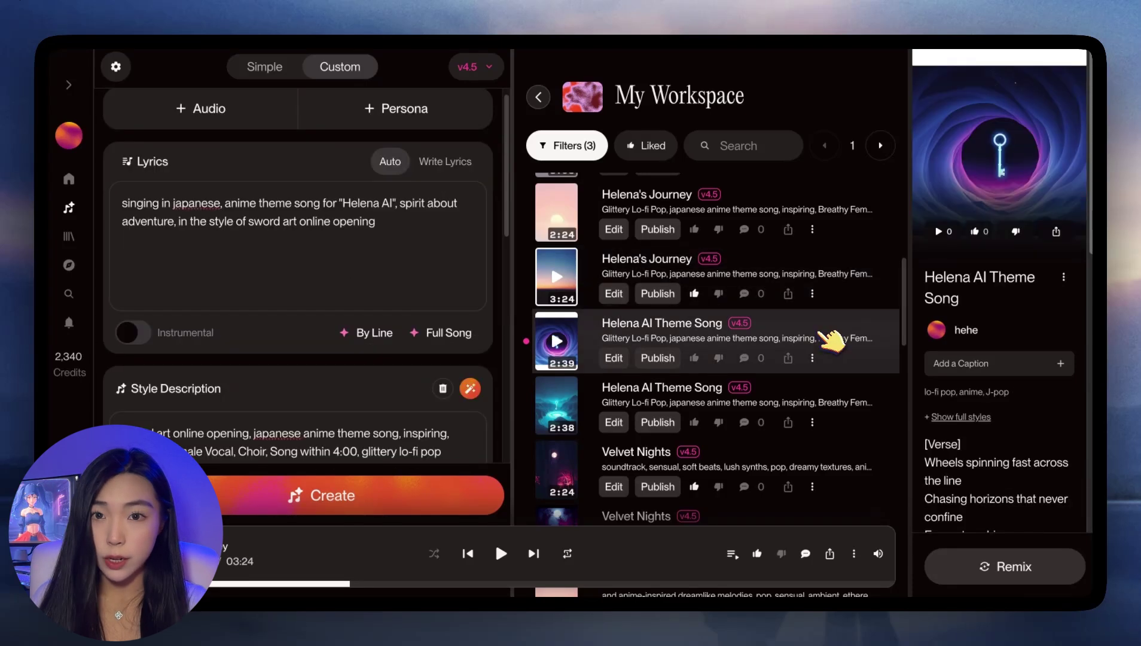
left_click(812, 399)
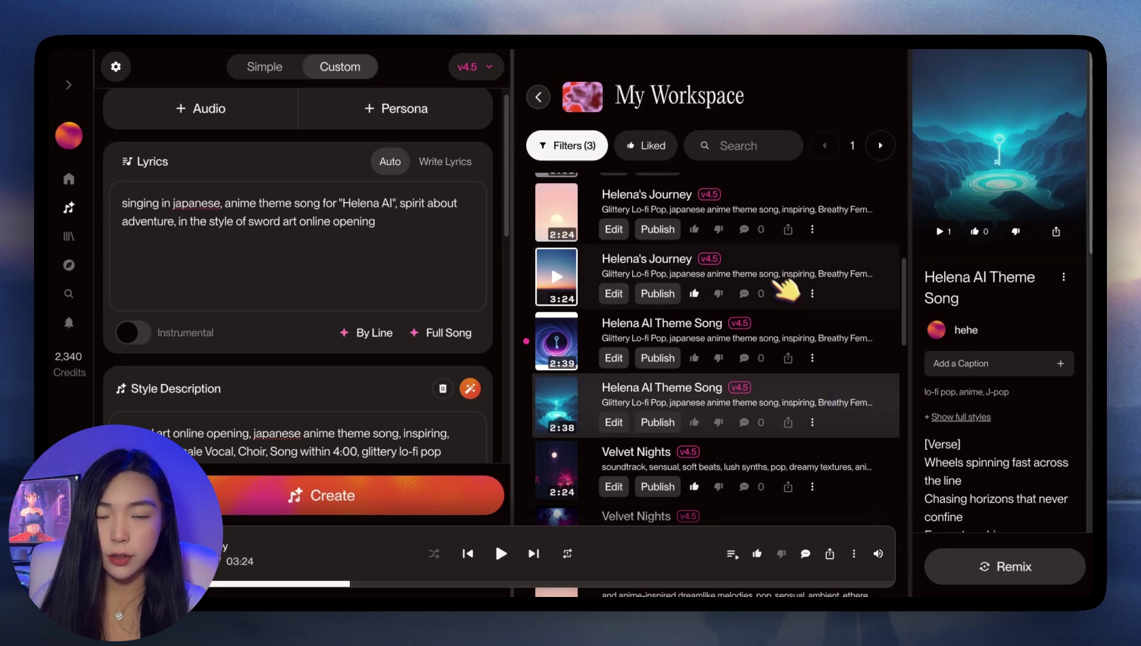
left_click(772, 263)
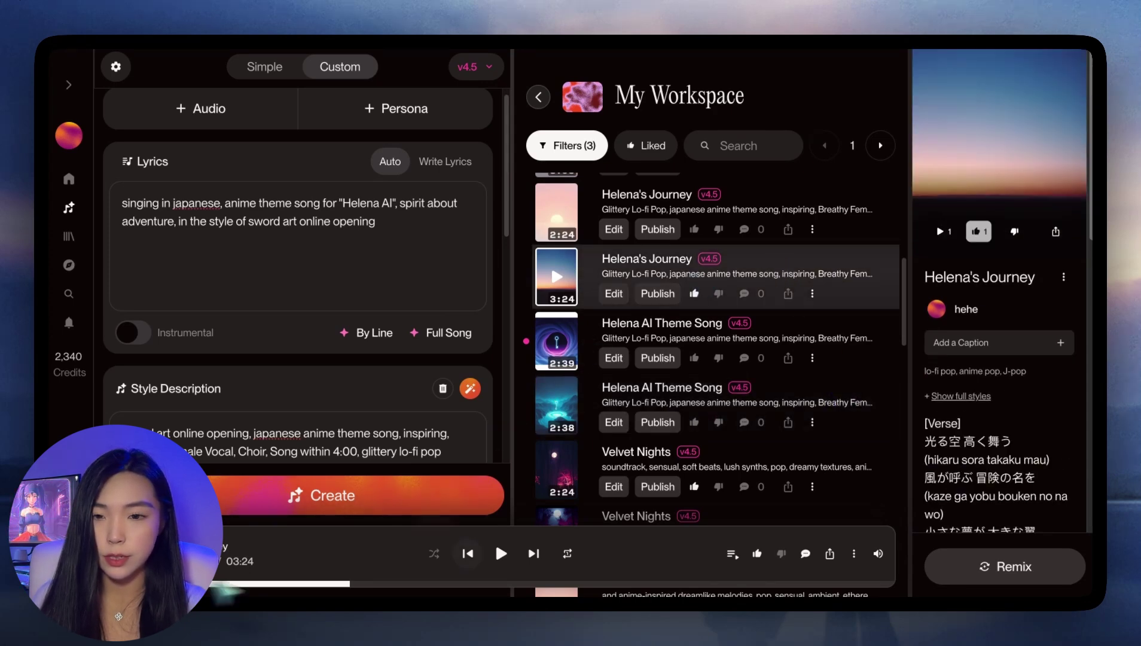
left_click(501, 553)
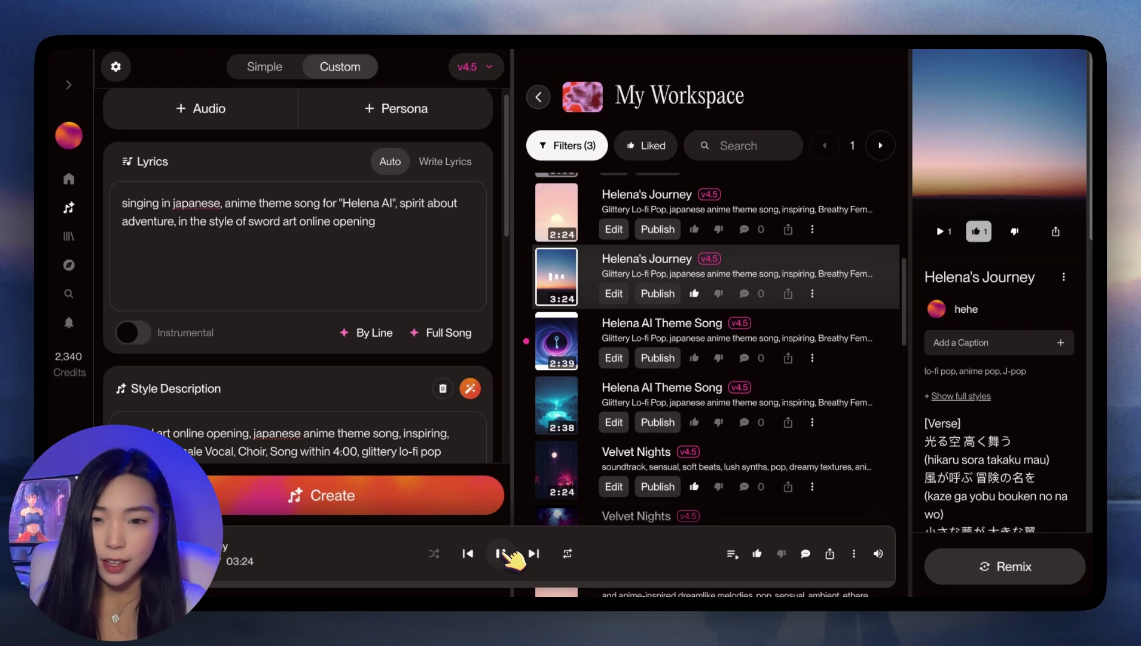
left_click(501, 553)
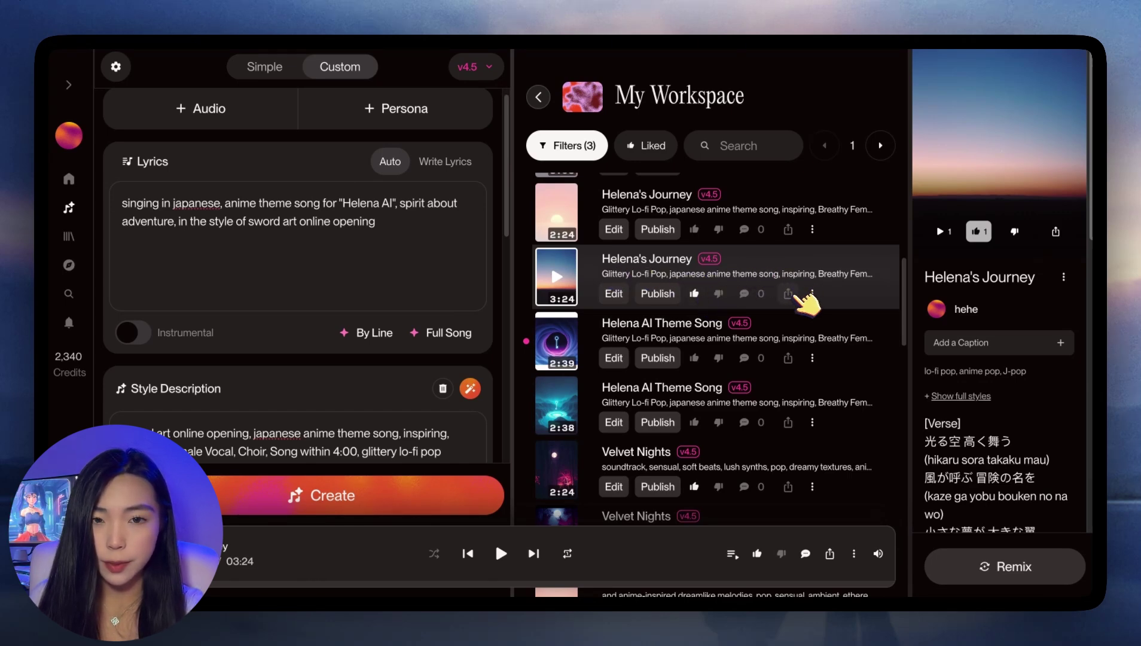
Step: Copy the share link of the 3:24 "Helena's Journey" track and start a new Music Video in OpenArt's One-Click Story
left_click(789, 292)
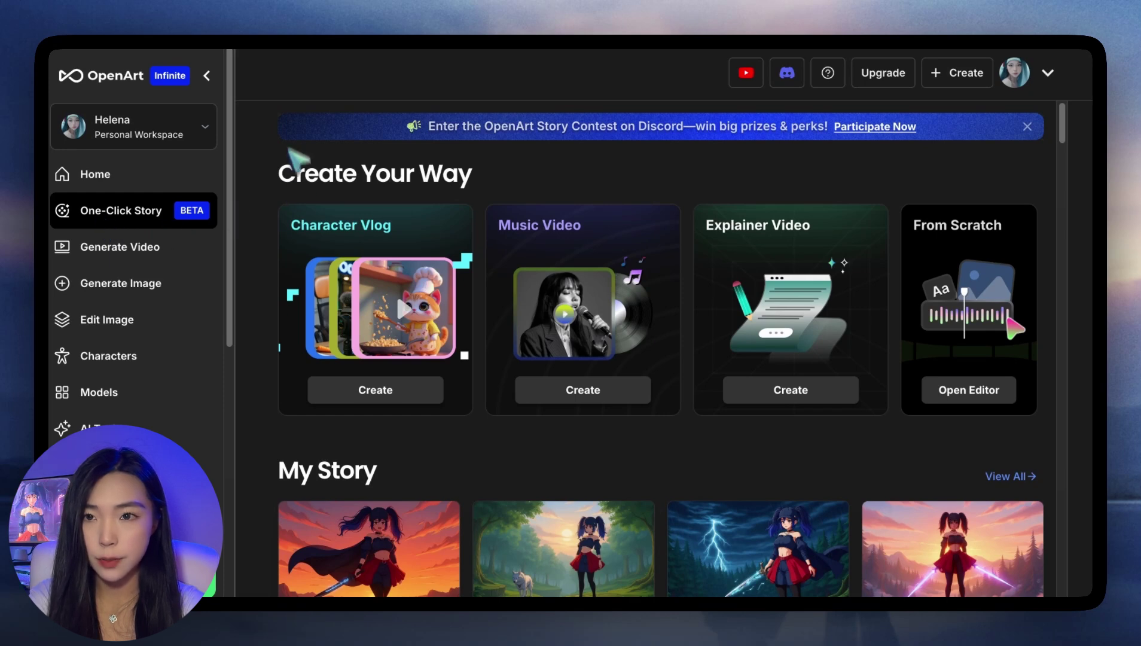
left_click(210, 74)
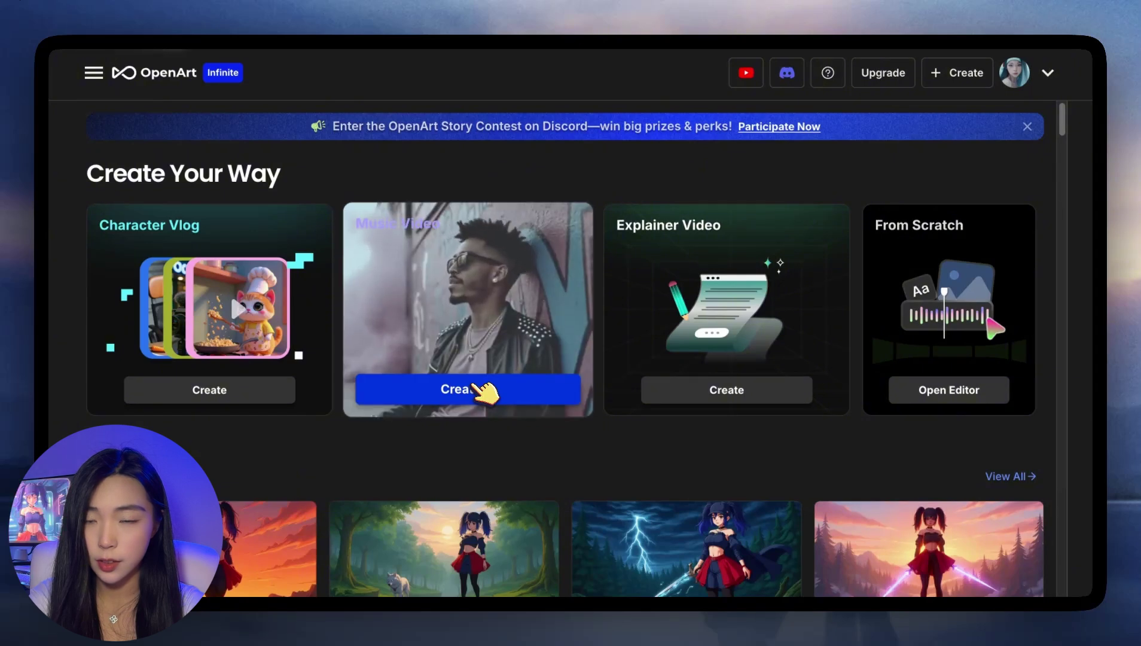
left_click(476, 387)
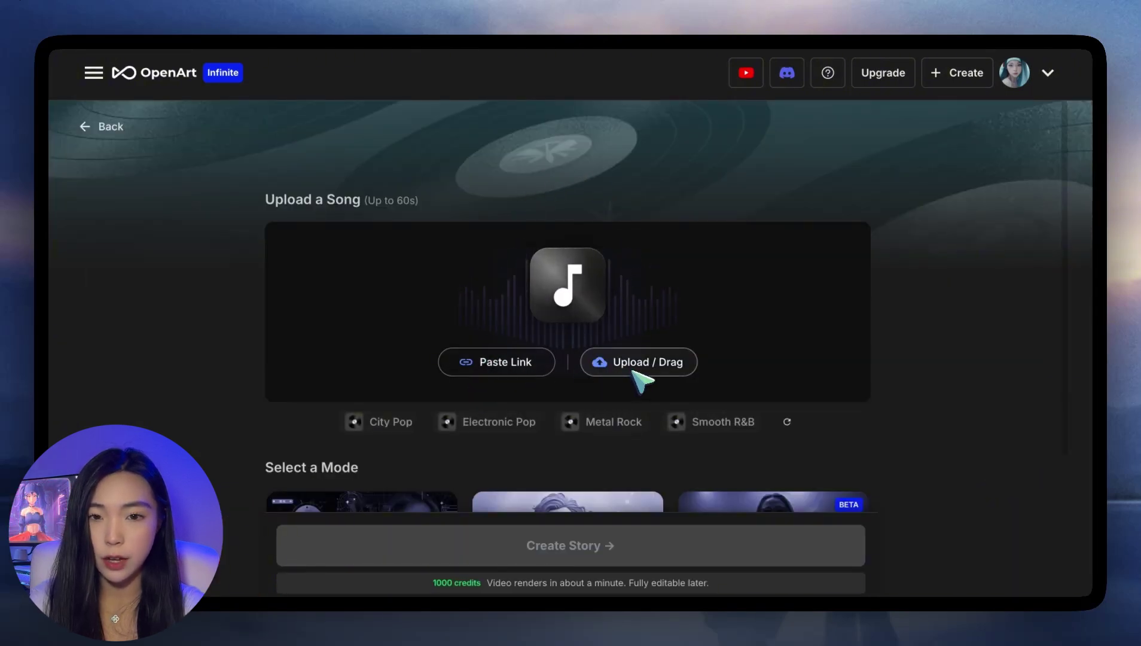
Step: Import the song for the music video by pasting its Suno link and confirming it
left_click(506, 363)
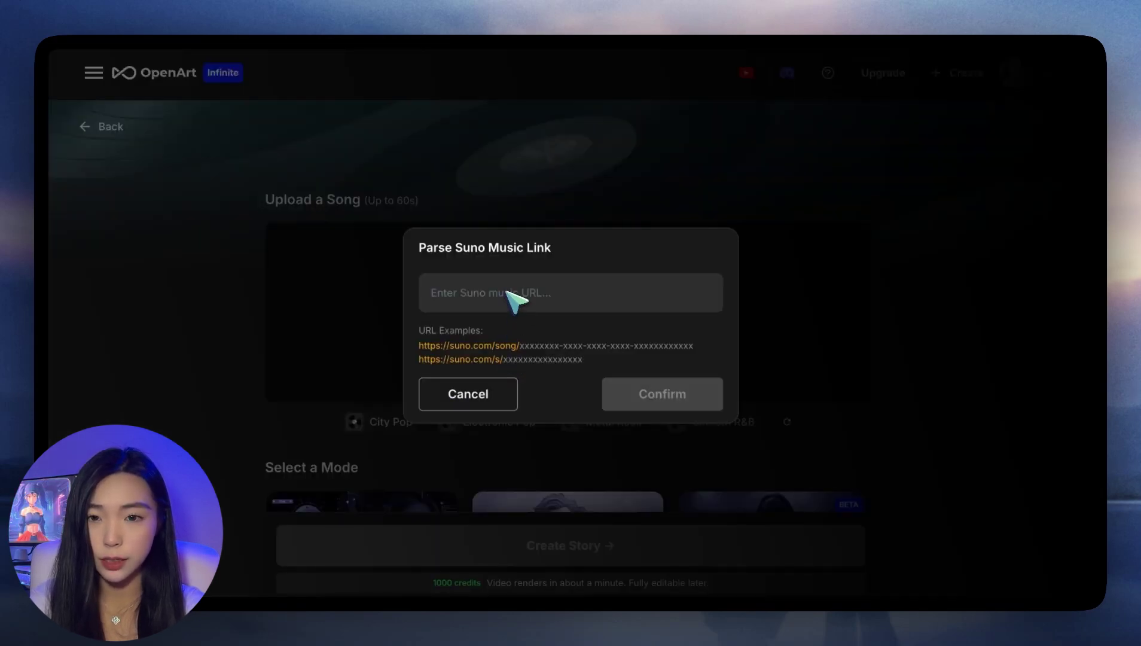
key("super+v")
left_click(658, 398)
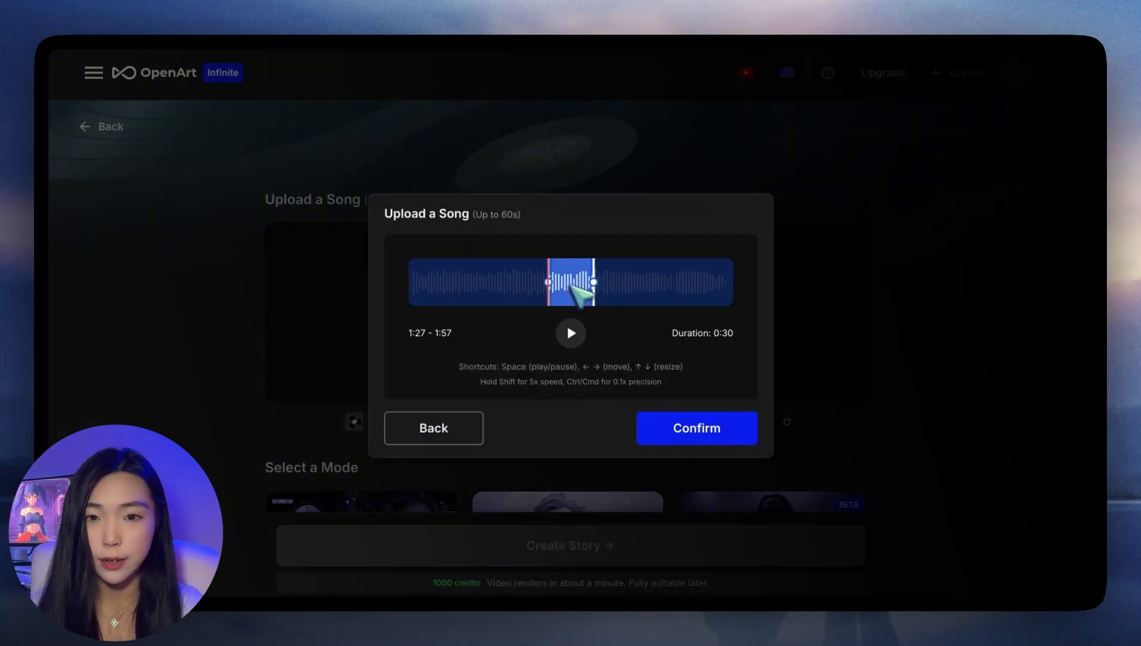
Step: Extend the selected song section to the maximum duration of 1:00
key("shift+Up")
key("shift+Up")
key("shift+Up")
key("shift+Up")
key("shift+Up")
key("shift+Up")
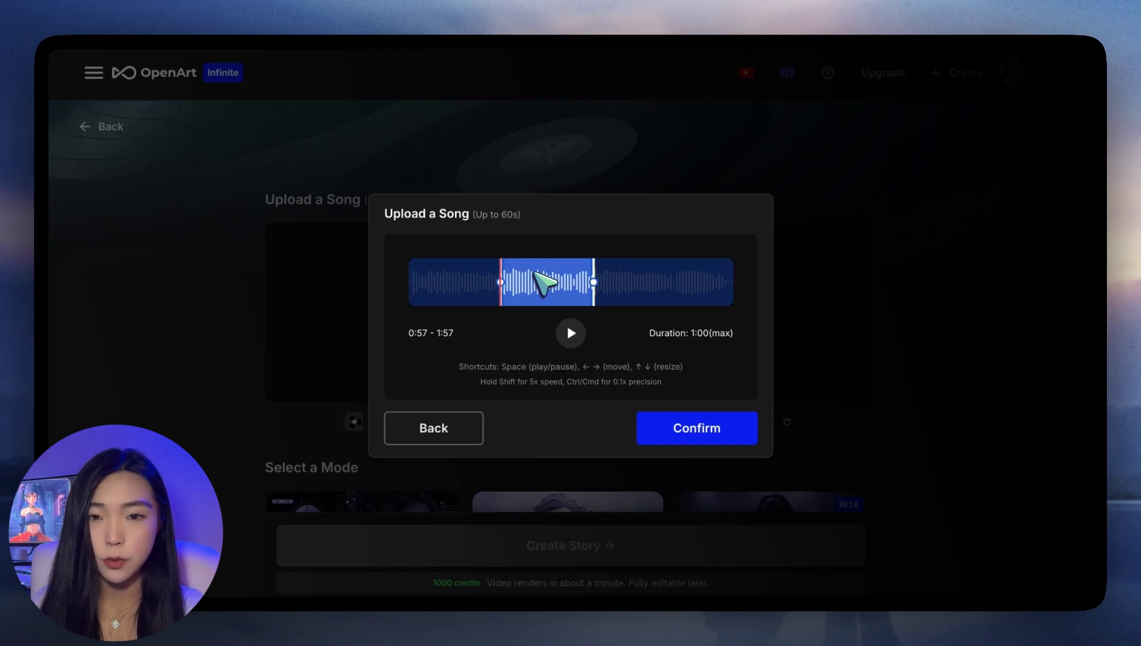
Step: Move the one-minute selection to the beginning of the song, covering 0:00 - 1:00
key("shift+Left")
key("shift+Left")
key("shift+Left")
key("shift+Left")
key("shift+Left")
key("shift+Left")
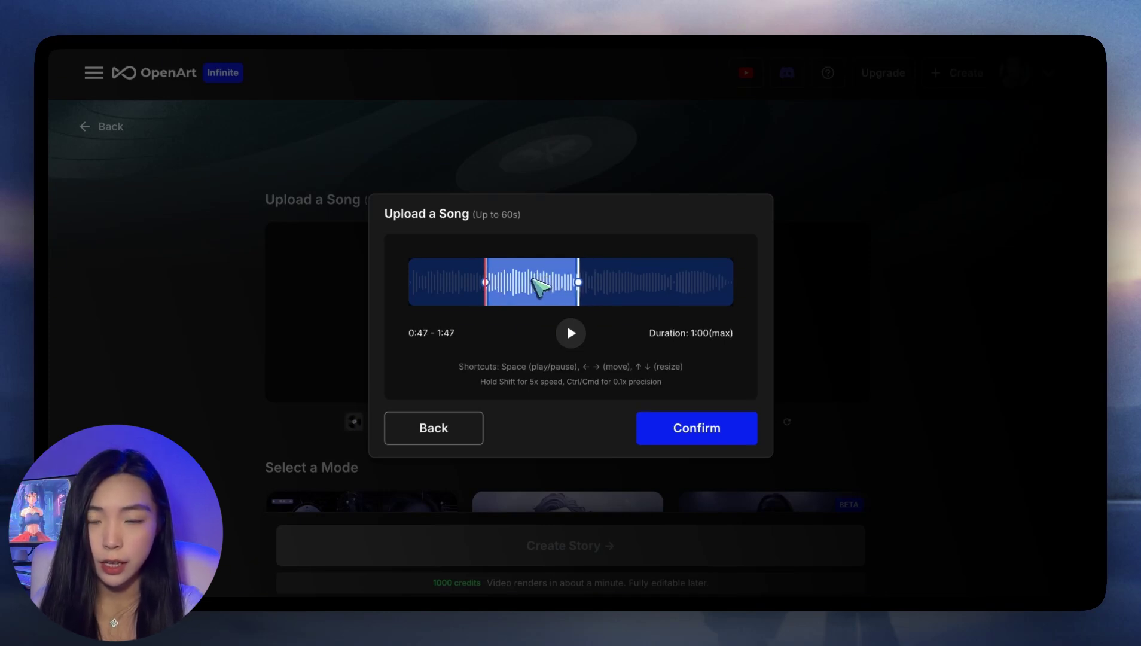
left_click_drag(502, 286, 443, 292)
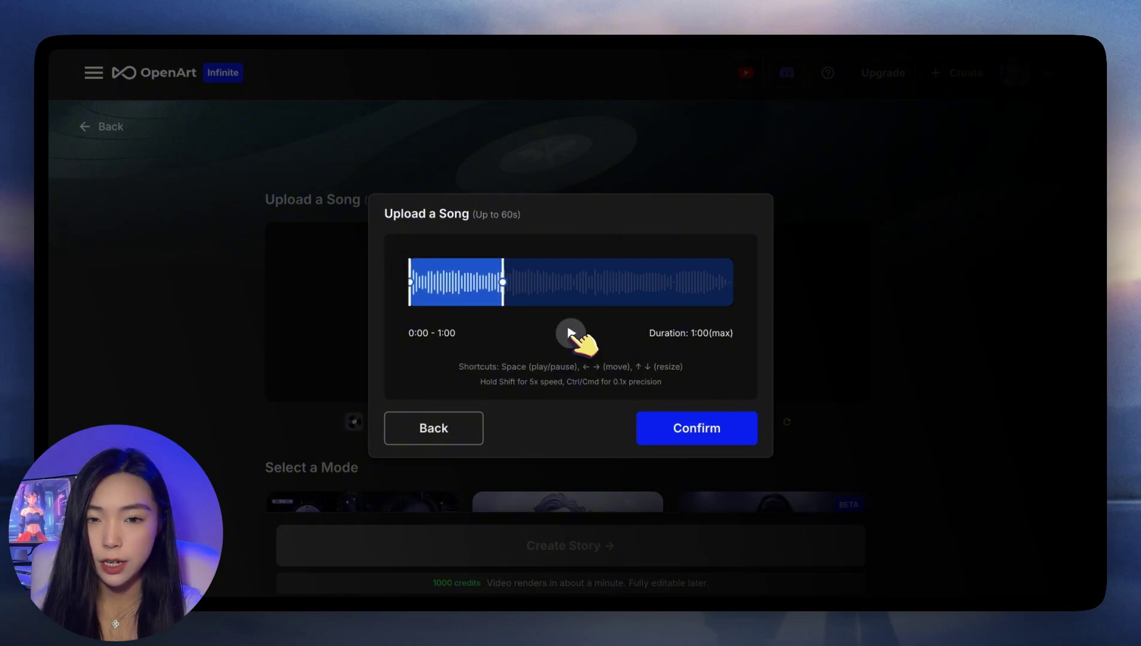
Step: Play a short preview of the selected section and confirm it as the music video's song
left_click(572, 335)
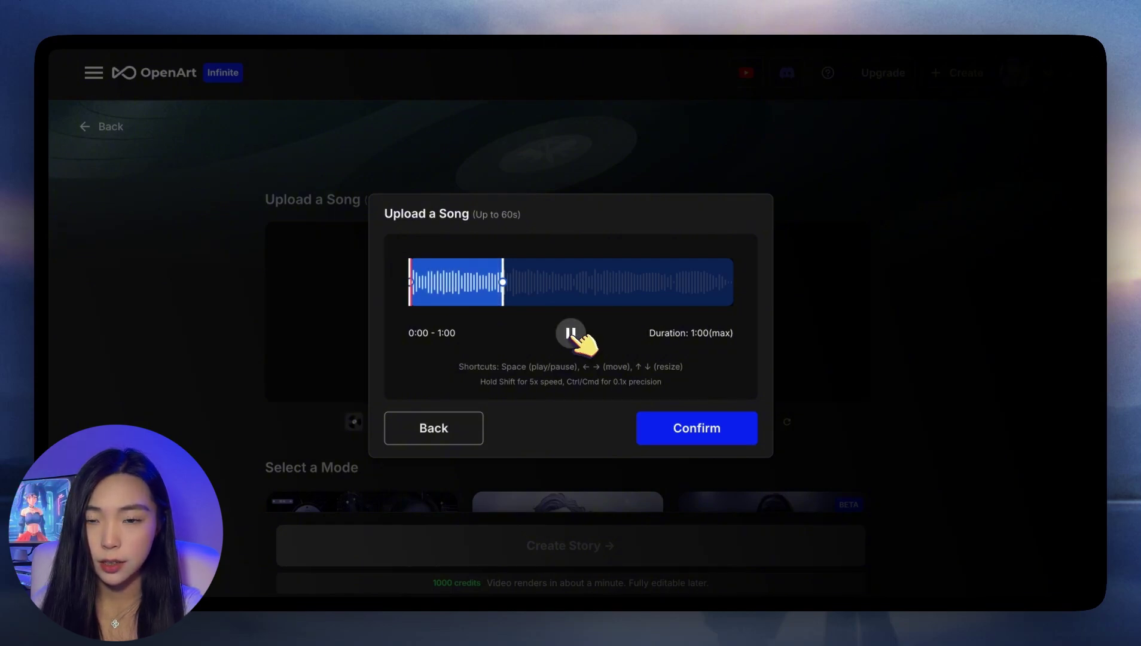
left_click(572, 335)
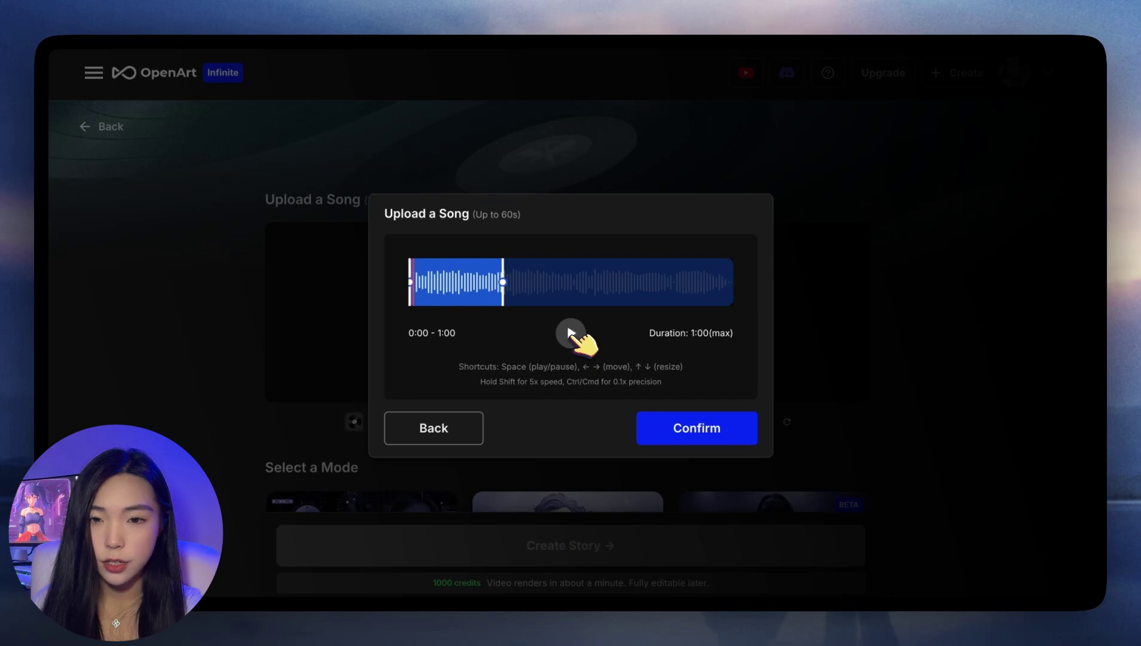
left_click(724, 431)
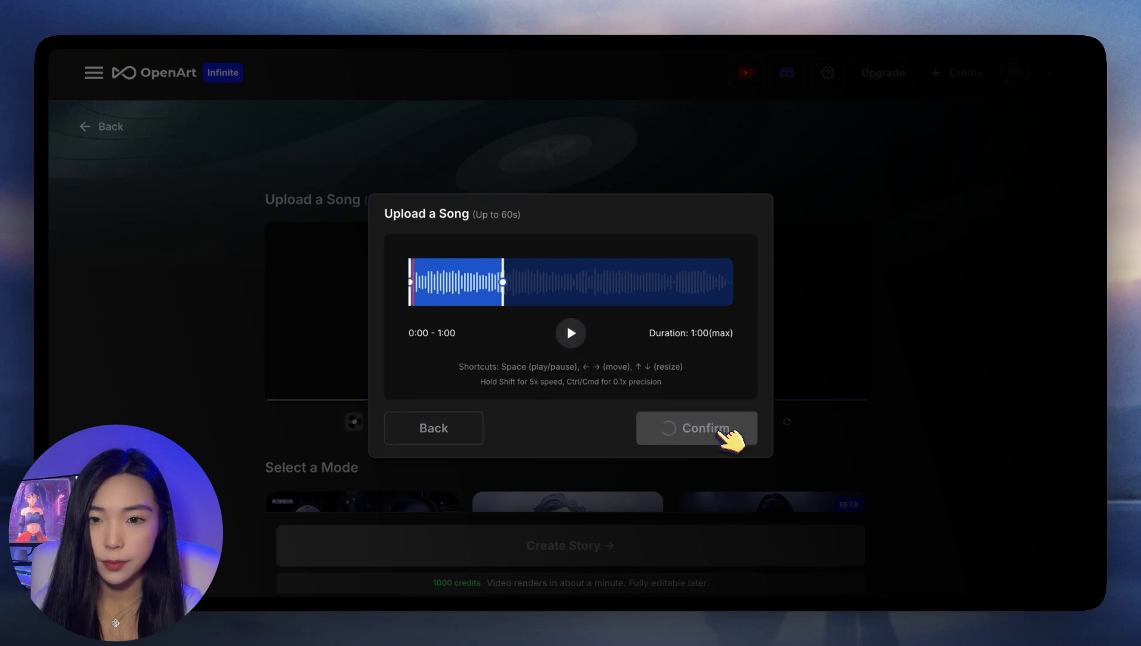
Step: Examine the options that the Style and Sing modes offer for the music video
scroll(627, 359, "down", 3)
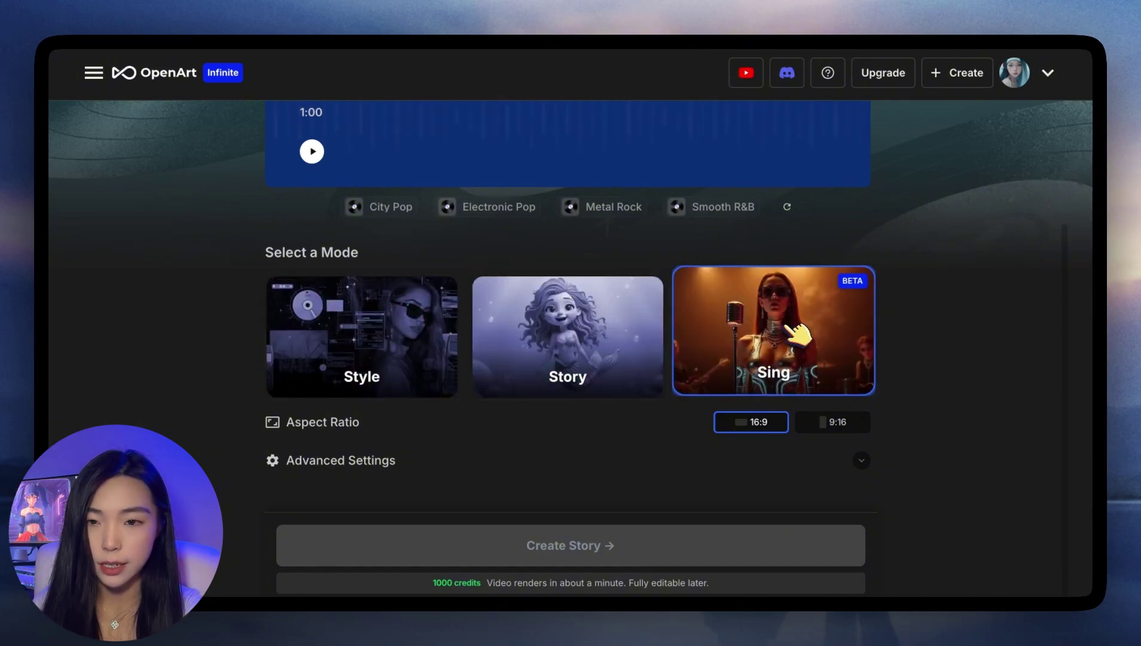
scroll(428, 239, "down", 1)
left_click(429, 239)
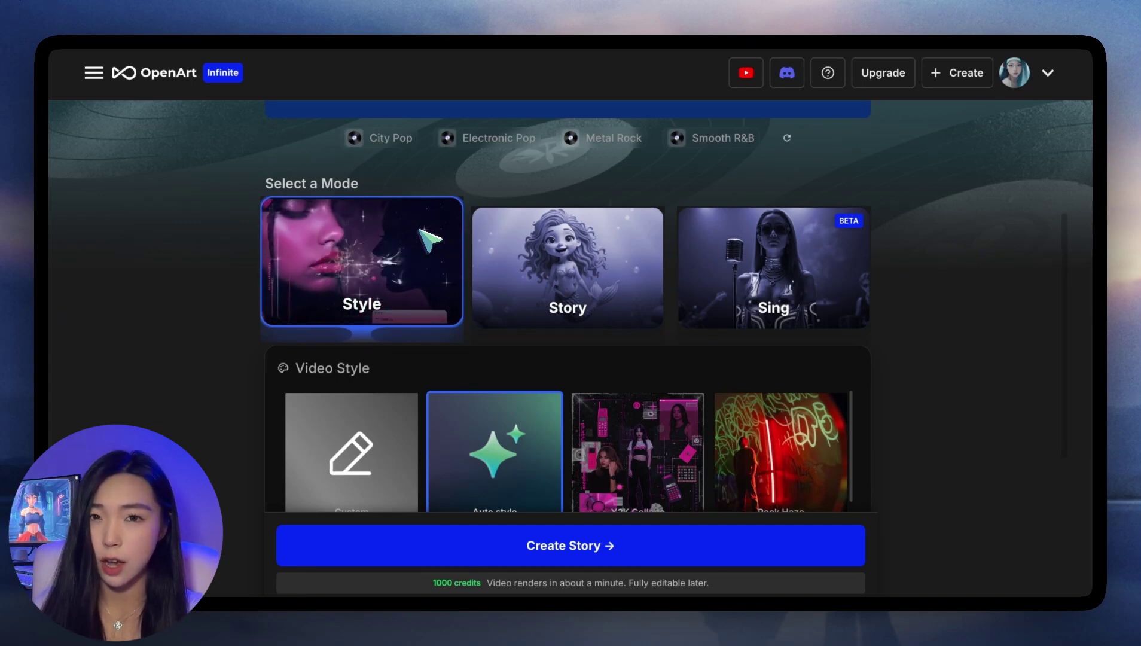
left_click(704, 246)
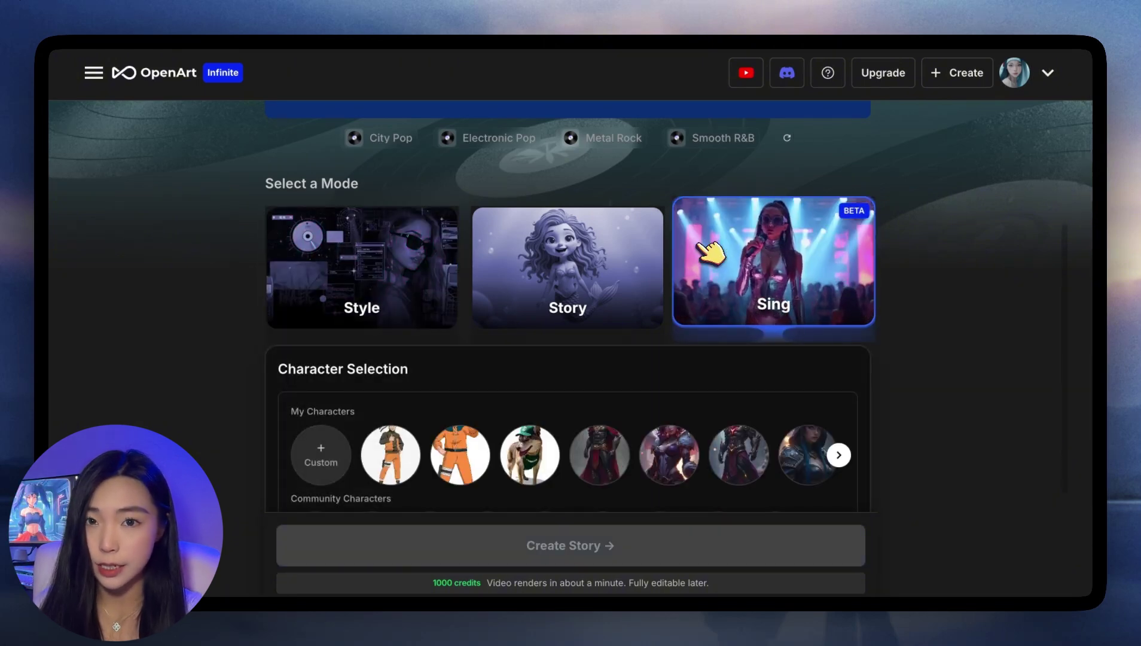
scroll(688, 330, "down", 3)
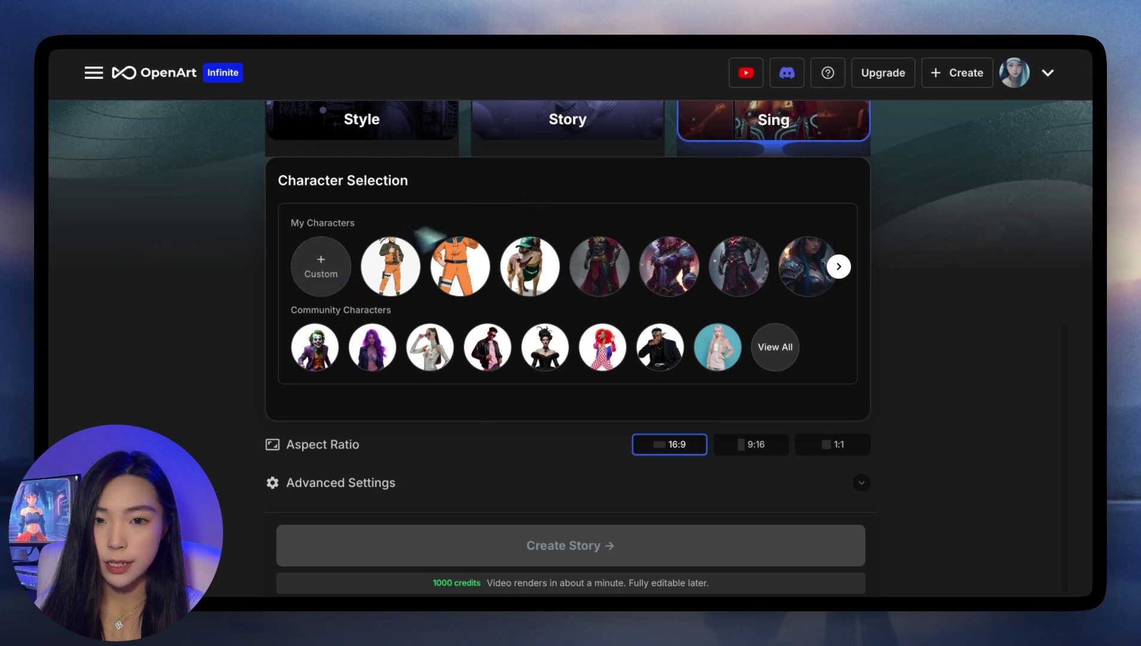
scroll(974, 230, "up", 2)
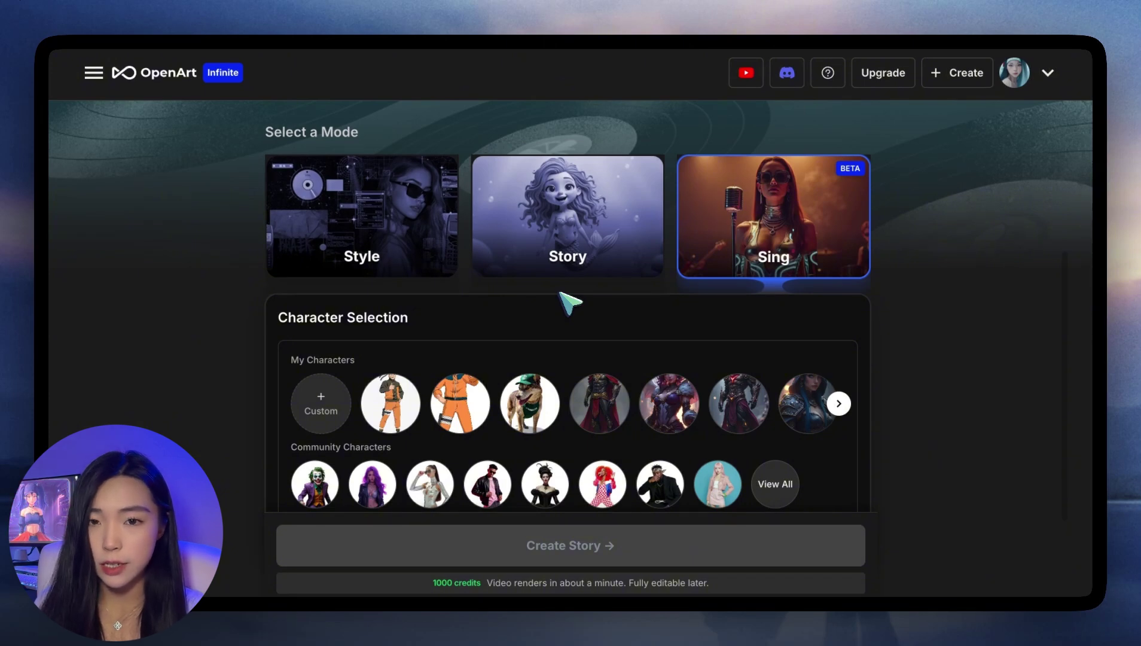
Step: Choose the Story mode for the music video and set it to One-Star Story
left_click(571, 263)
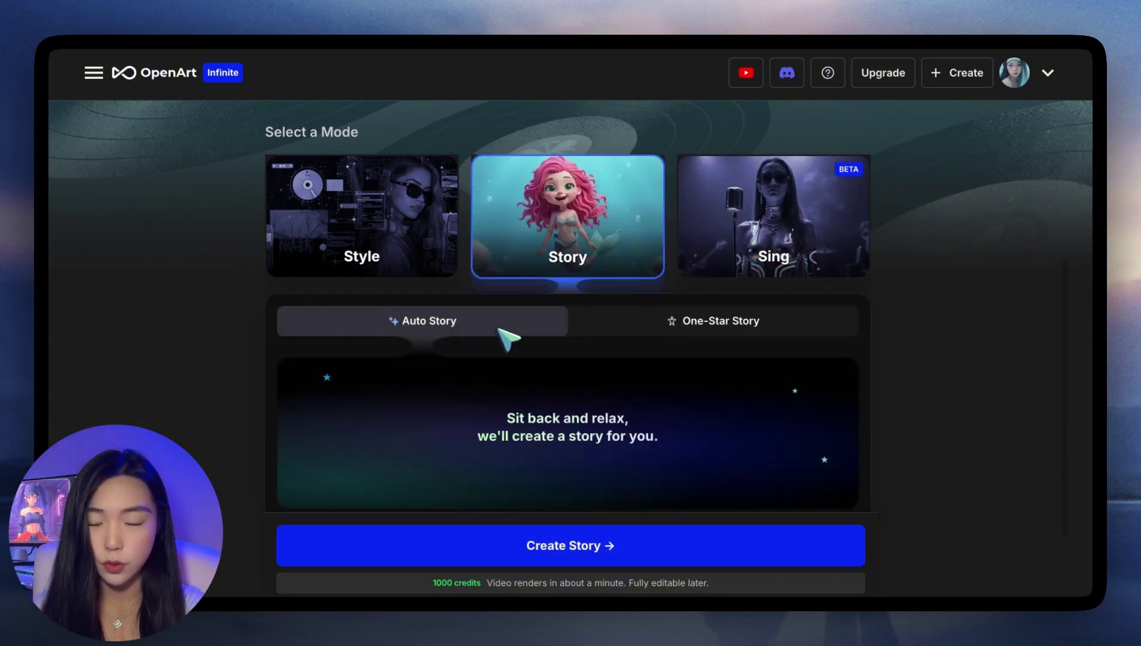
scroll(508, 339, "down", 3)
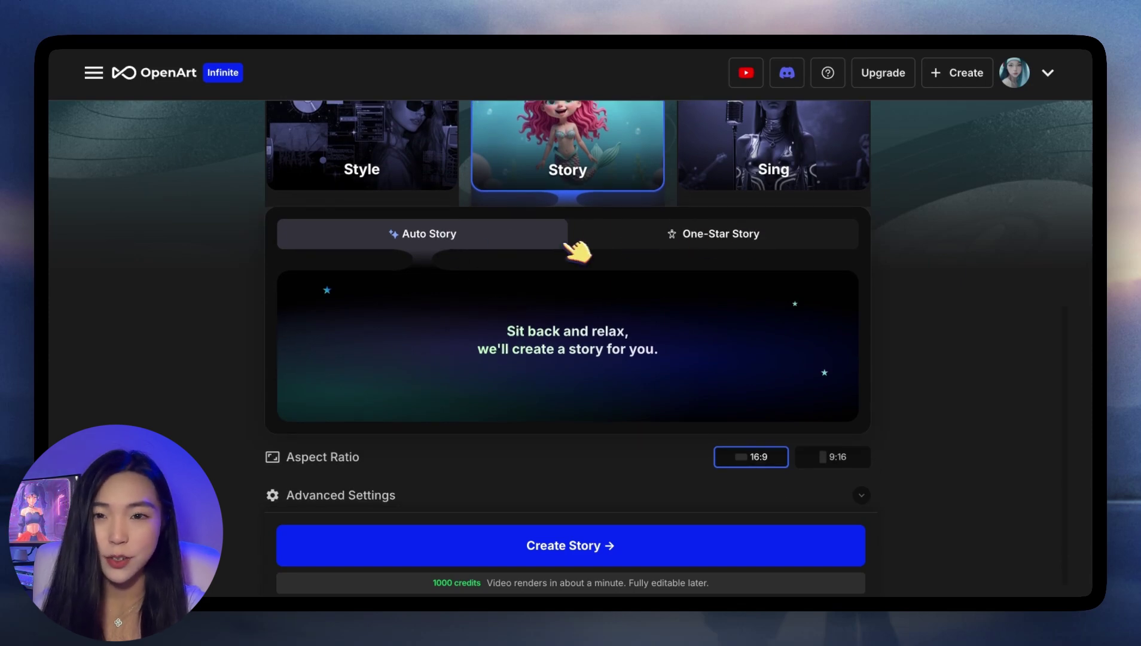
left_click(724, 234)
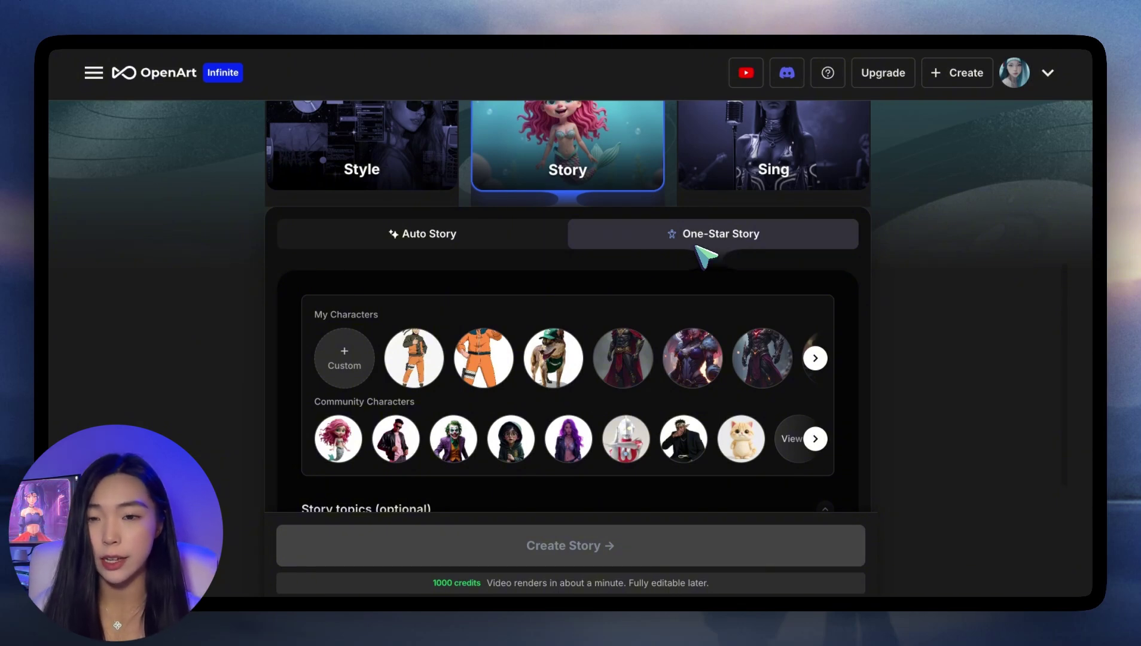
Step: Create a custom character with a character name and the image of the anime girl with twin ponytails as its reference
scroll(326, 201, "down", 2)
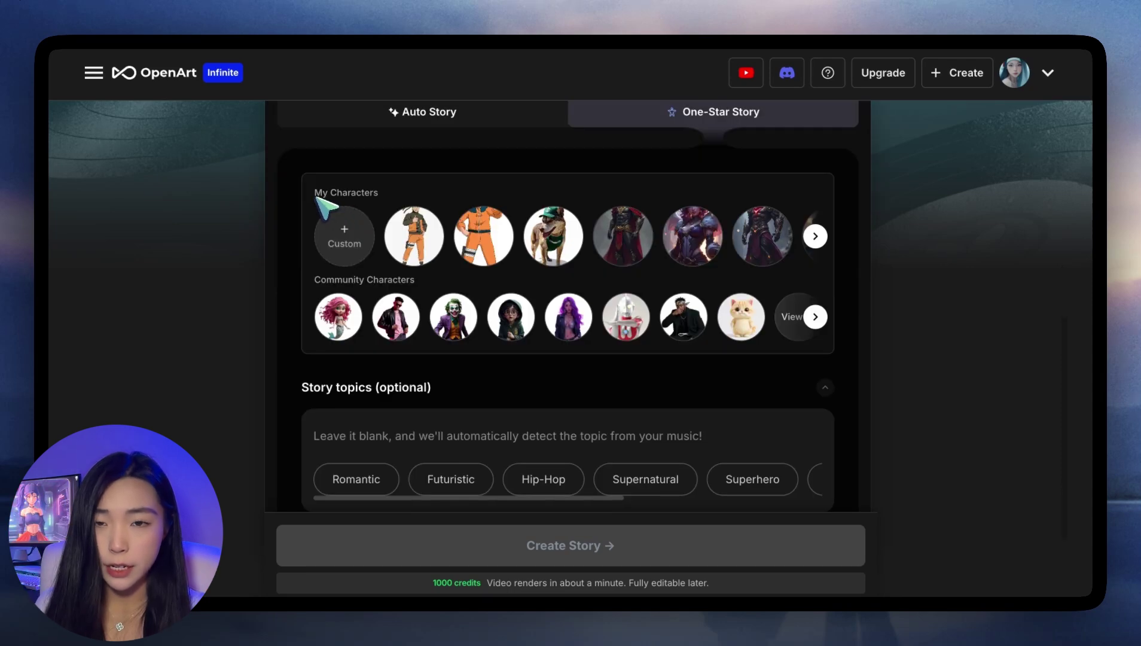
scroll(568, 245, "right", 5)
scroll(560, 237, "left", 10)
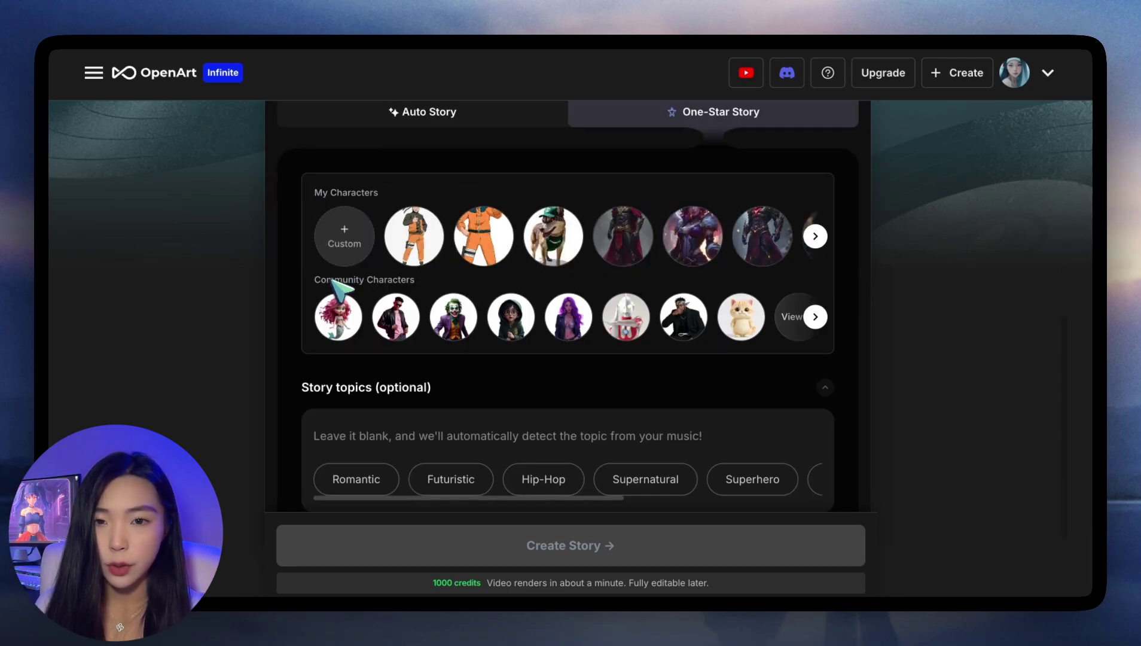
scroll(625, 319, "right", 1)
scroll(625, 319, "right", 2)
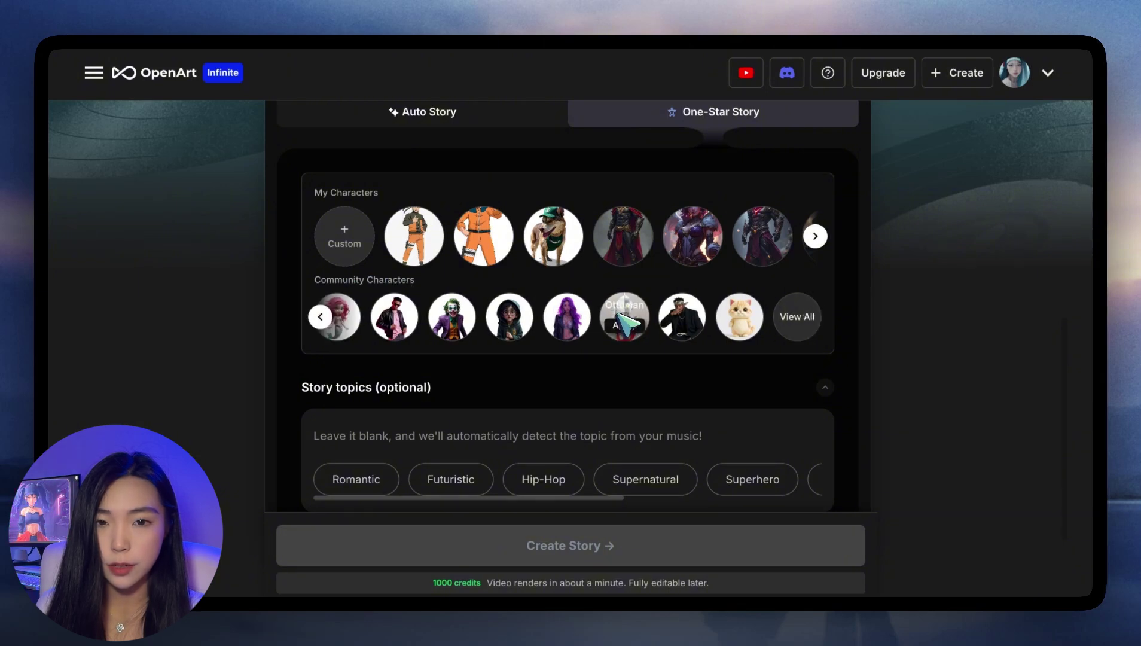
scroll(624, 320, "left", 3)
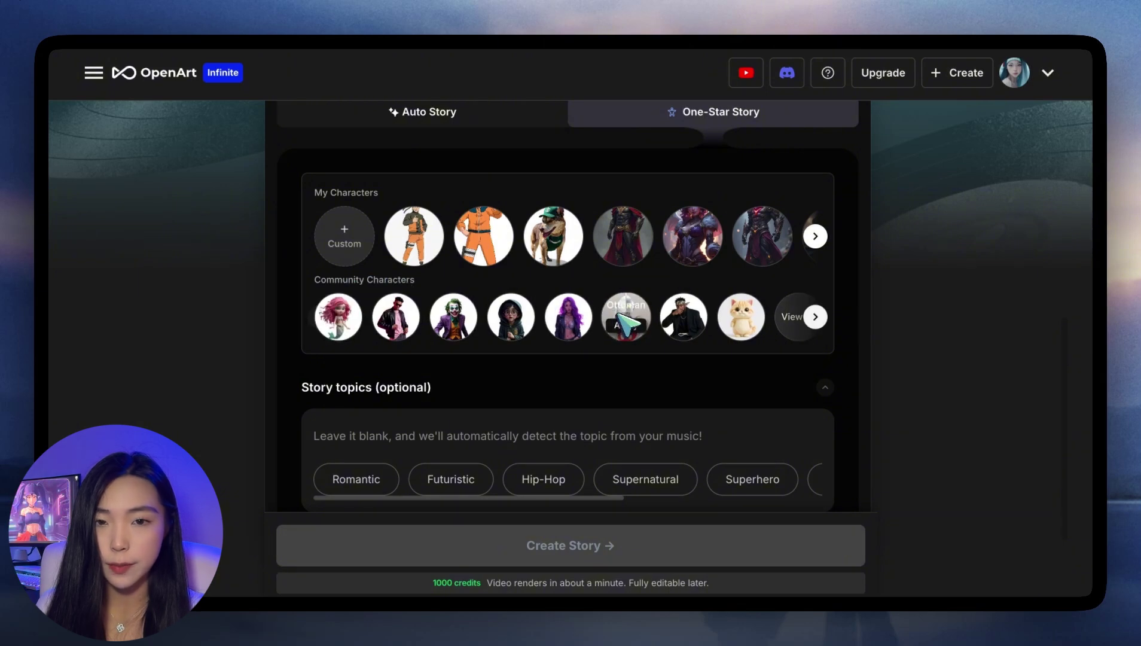
left_click(367, 248)
left_click_drag(1130, 383, 641, 378)
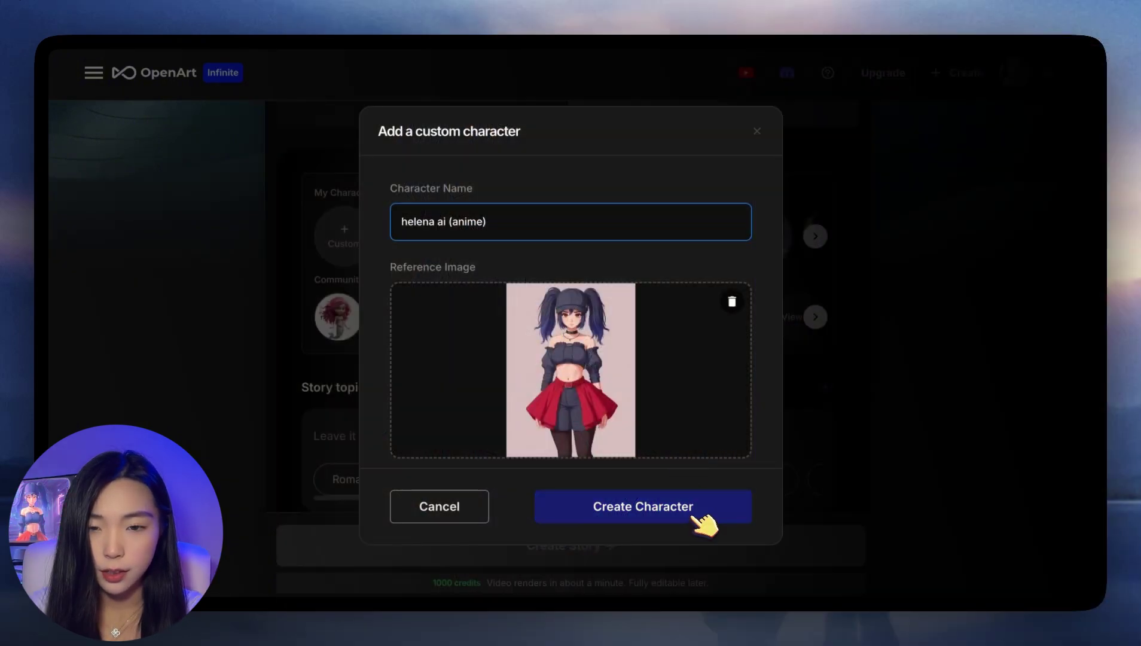
left_click(693, 516)
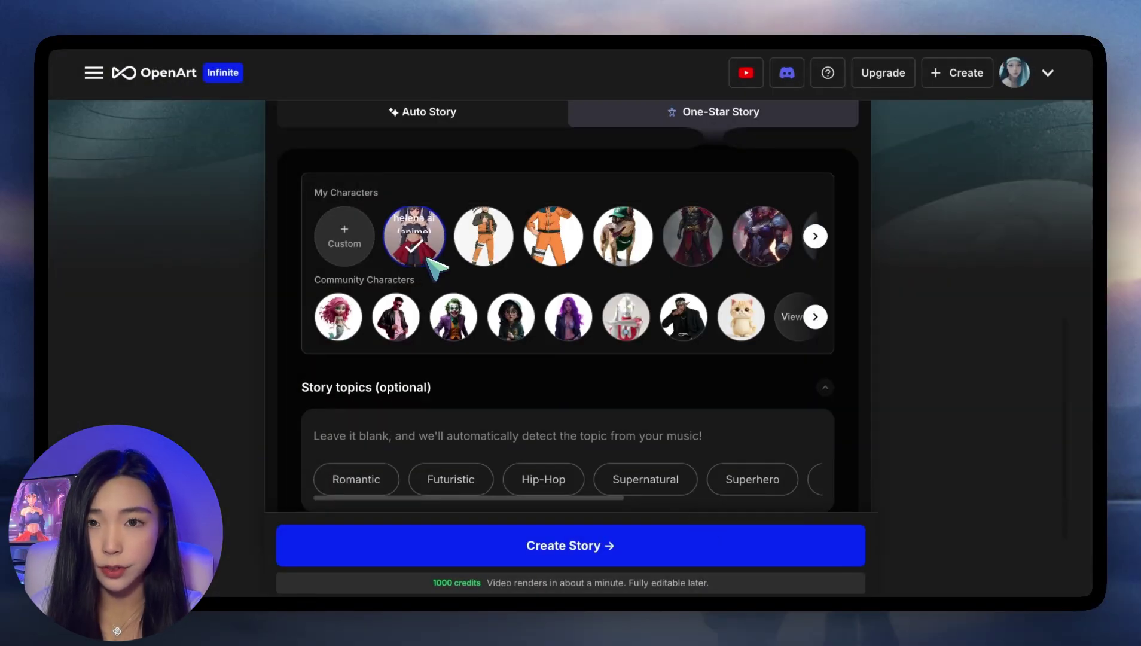
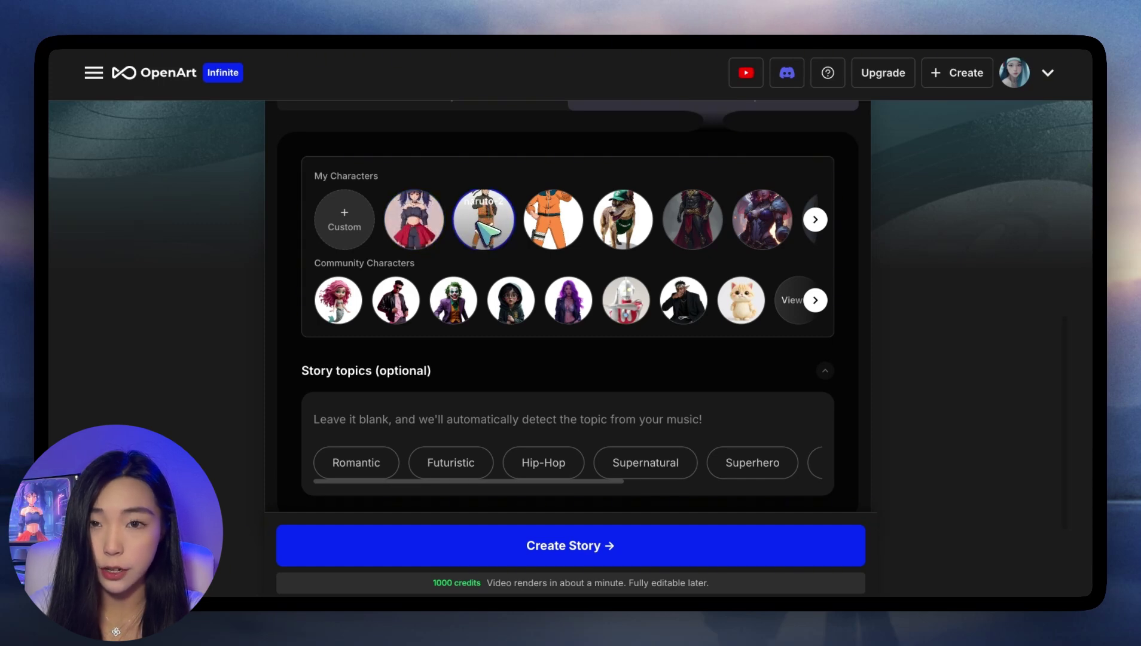
Step: Set the story's image model to Character while the Naruto character is applied
scroll(486, 230, "down", 3)
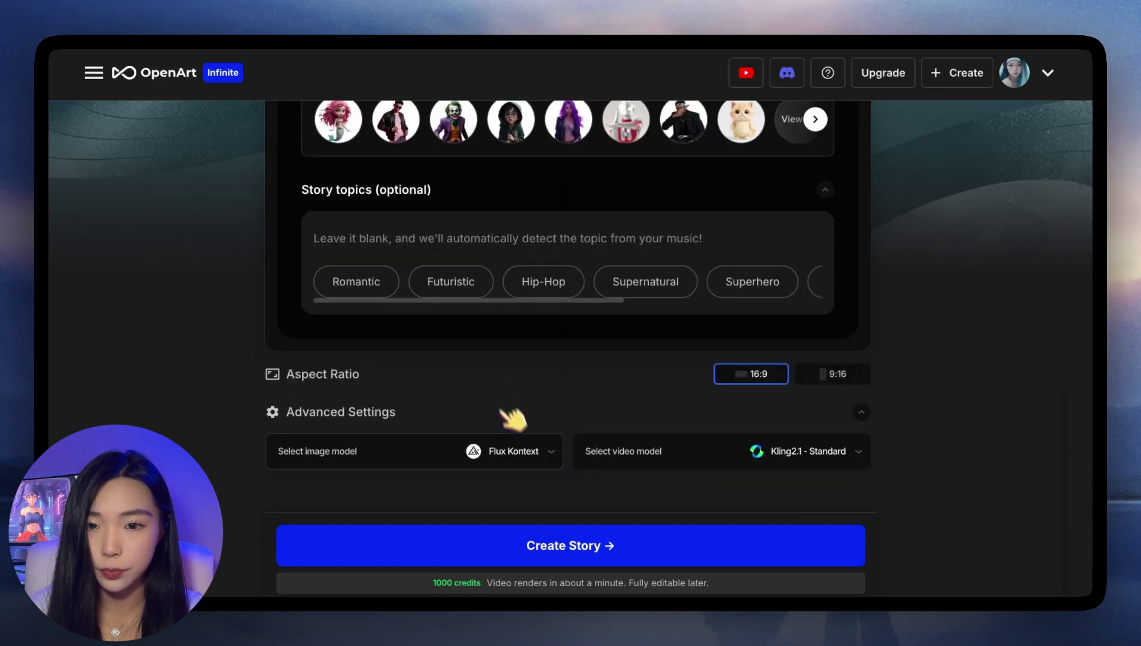
left_click(529, 452)
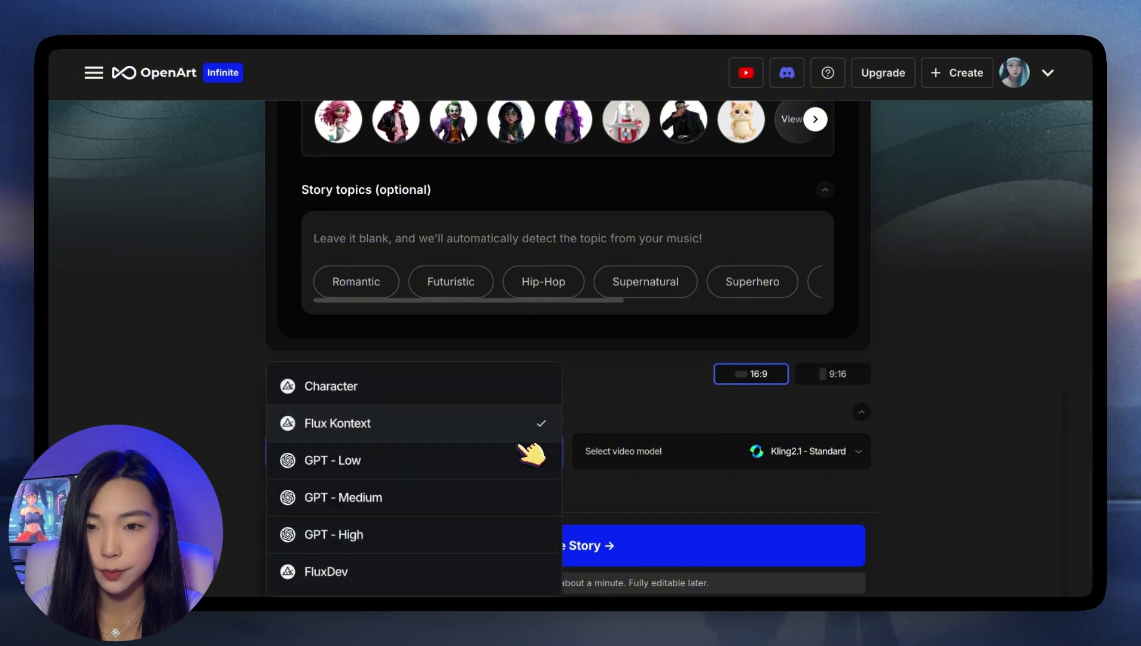
left_click(409, 390)
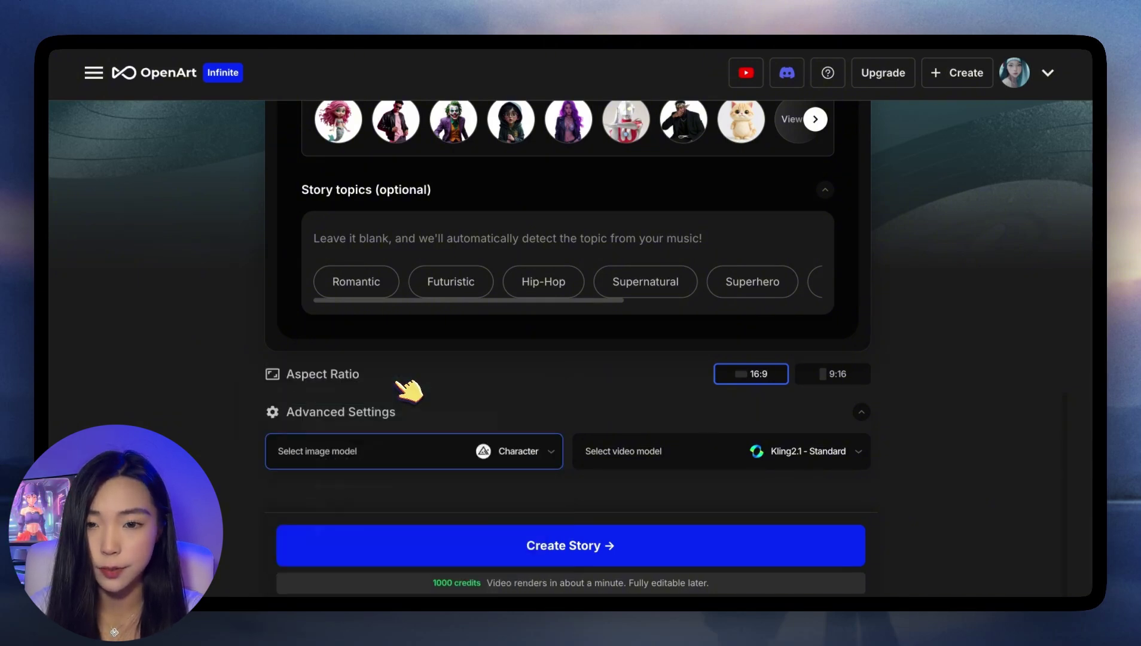
scroll(418, 406, "up", 3)
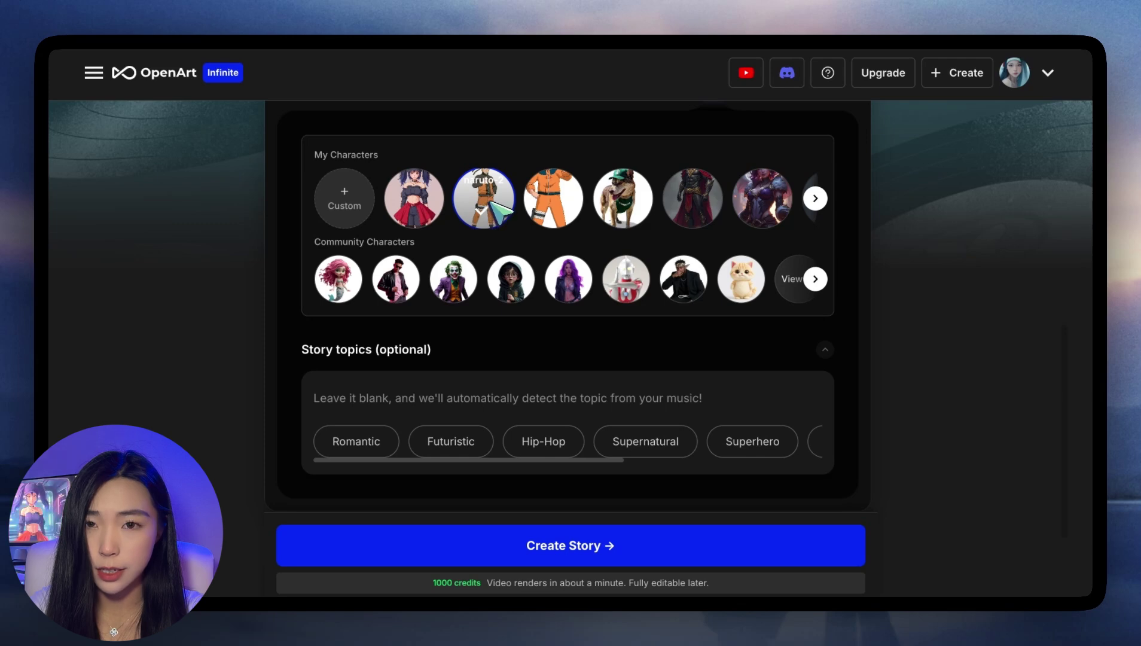
mouse_move(450, 201)
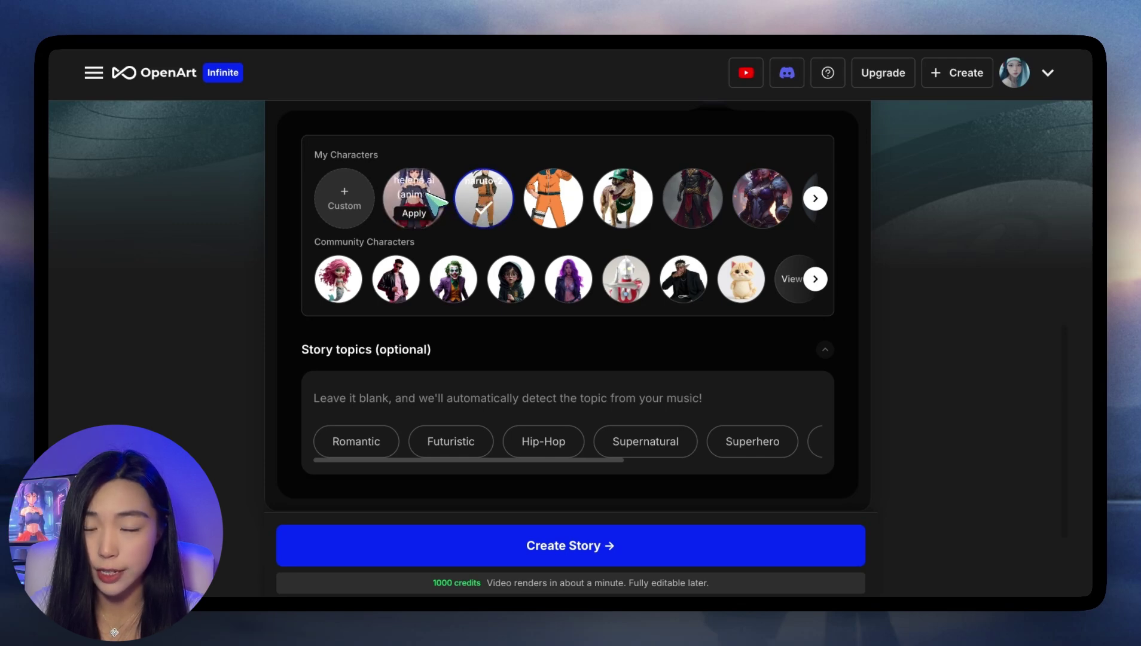
scroll(434, 200, "down", 3)
scroll(500, 265, "up", 3)
scroll(489, 353, "down", 1)
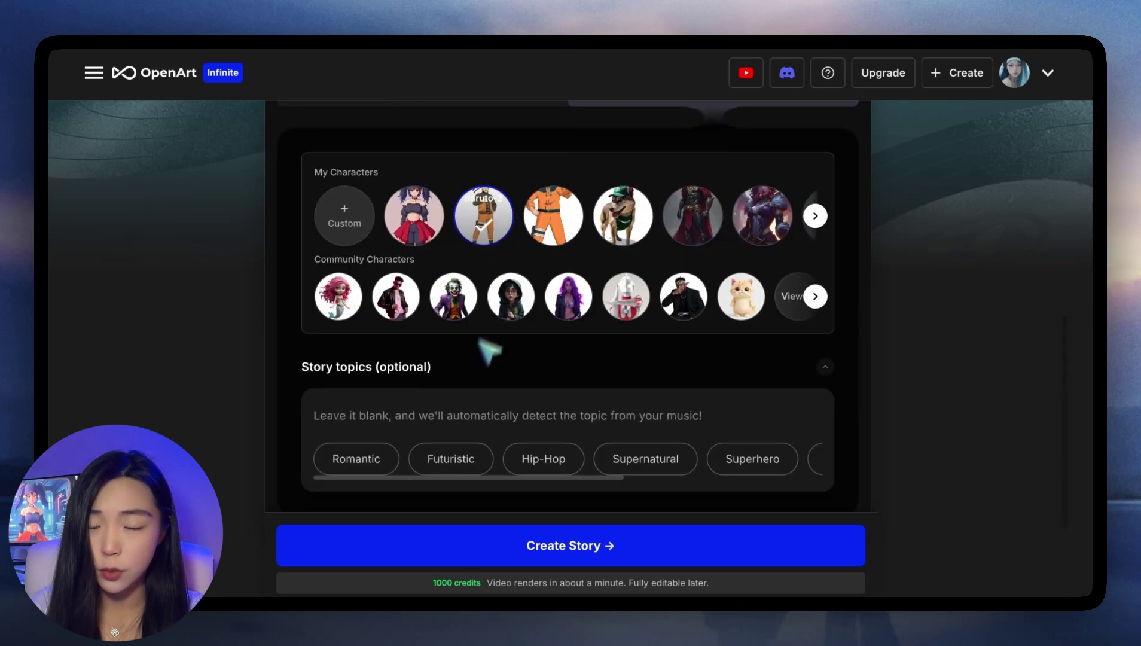
scroll(489, 353, "down", 3)
left_click(495, 452)
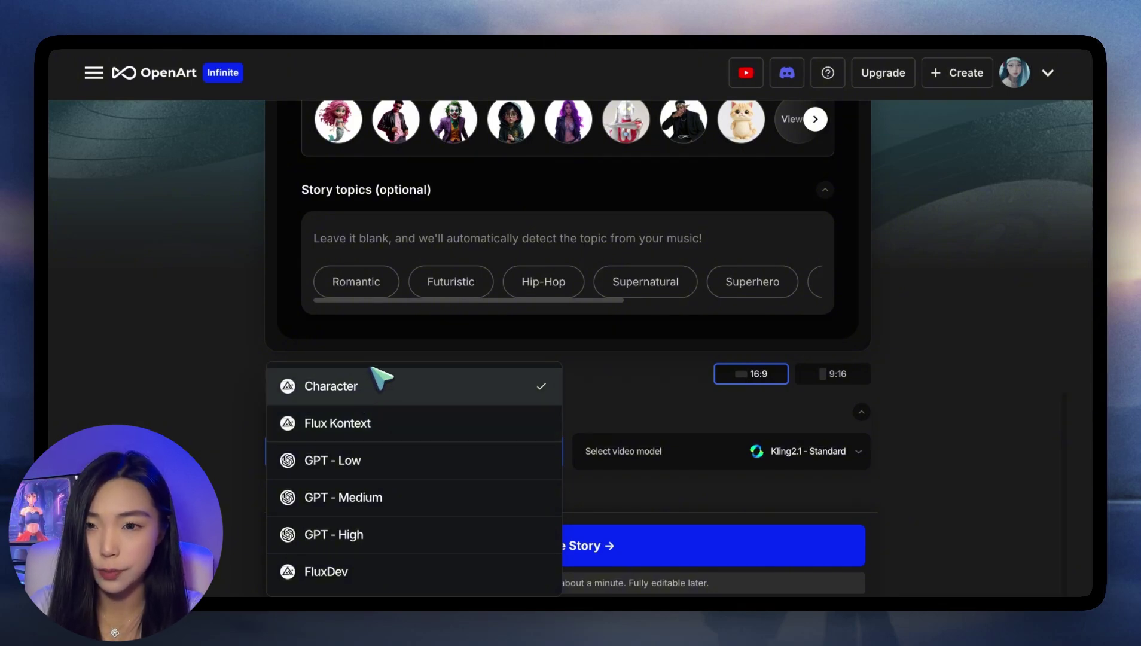
left_click(378, 386)
Step: Apply the custom anime girl with twin ponytails as the story's character
scroll(418, 335, "up", 5)
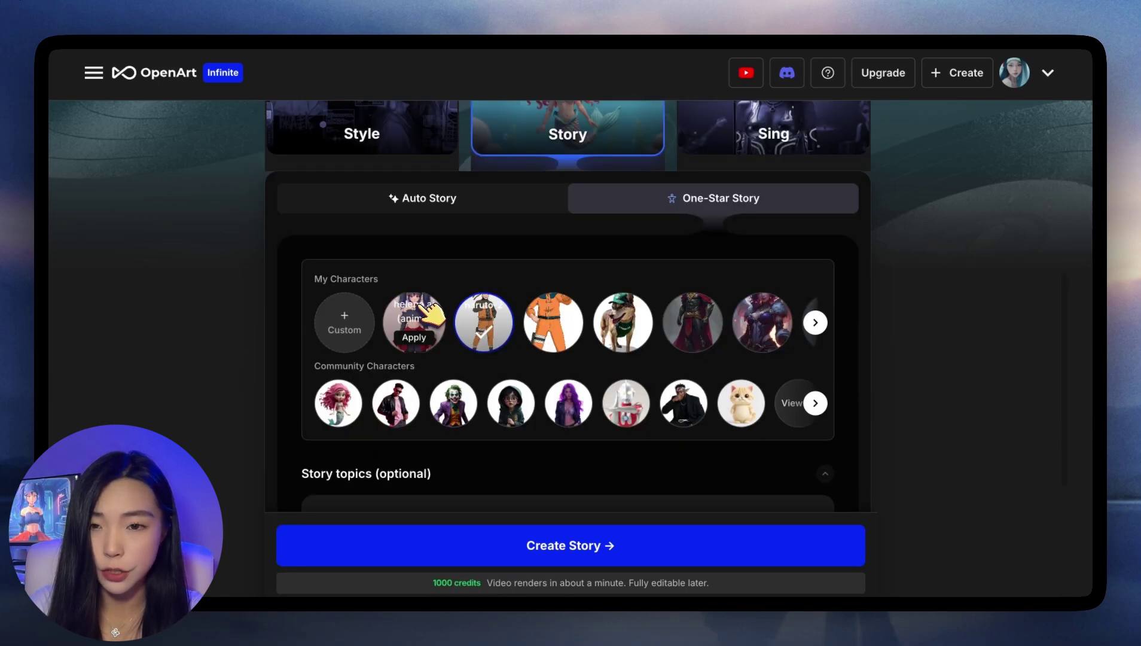
left_click(427, 308)
Step: Enter a story topic of the girl fighting in Japanese anime style with a sword, running with a brown wolf and summoning tall waves
scroll(383, 239, "down", 2)
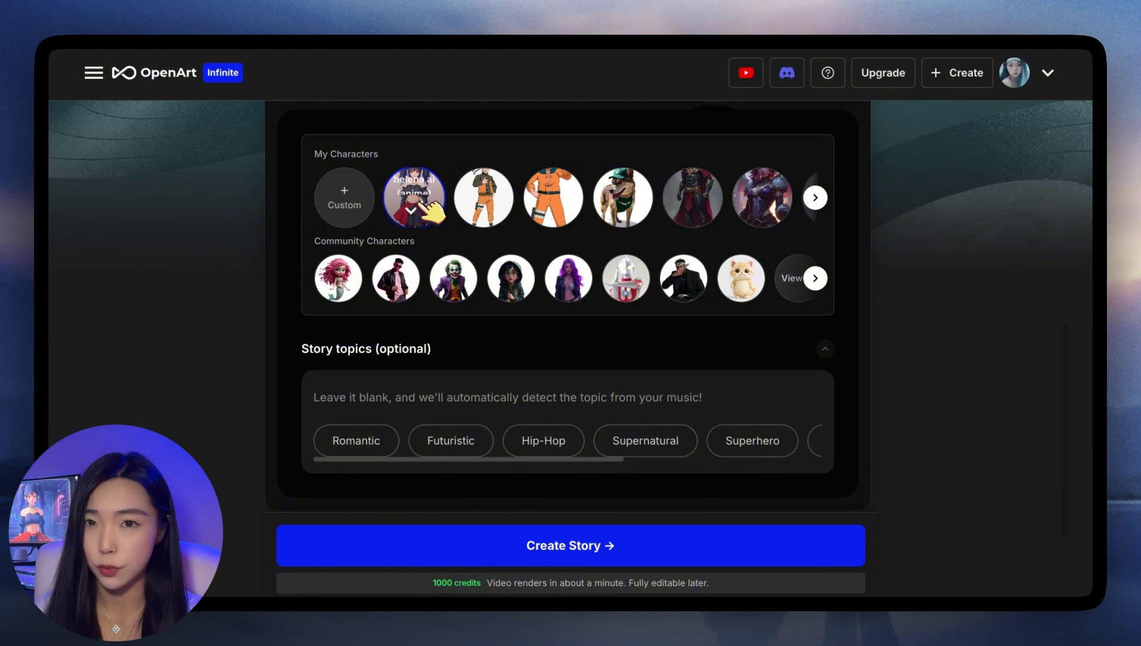
left_click(394, 398)
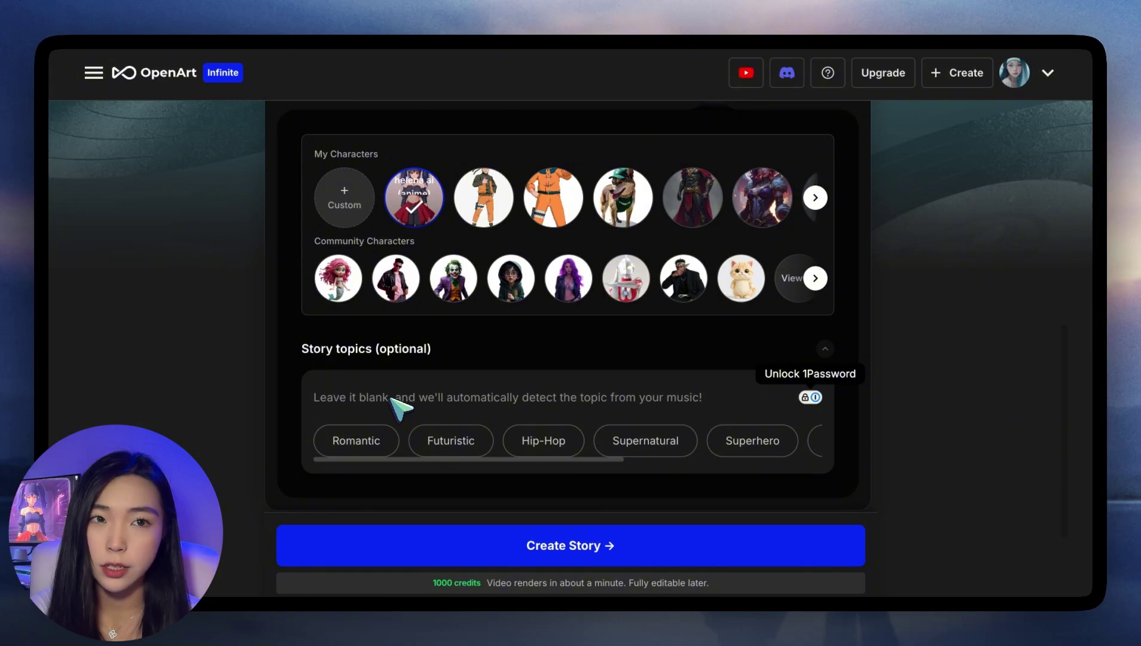
key("ctrl+v")
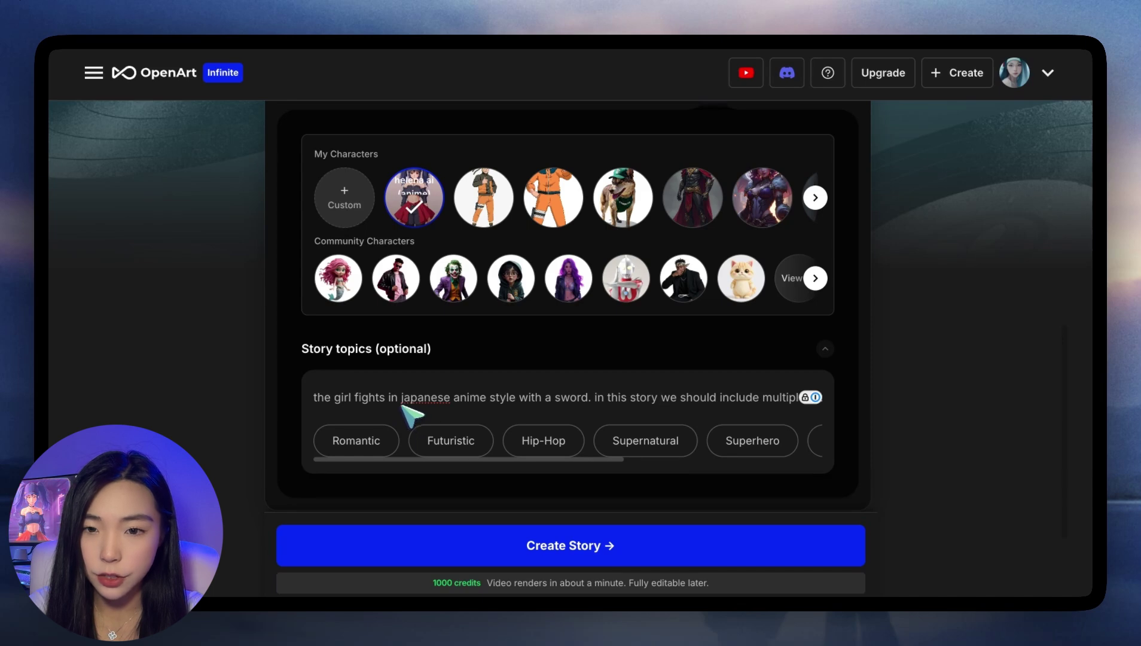
scroll(627, 399, "right", 5)
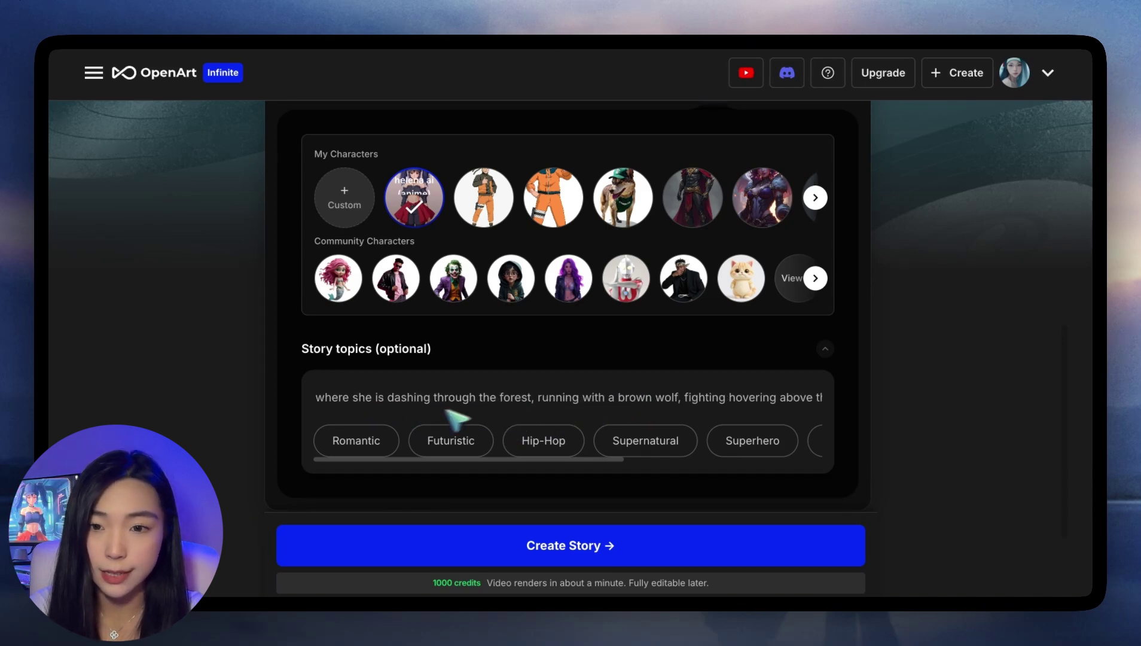
scroll(530, 405, "right", 2)
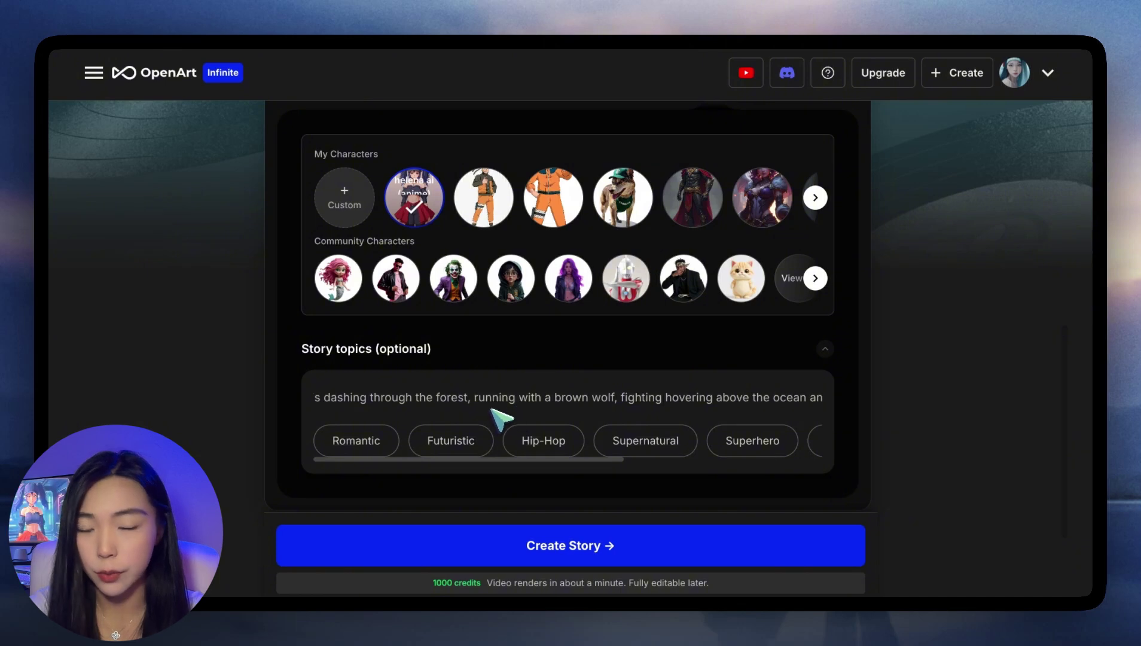
scroll(621, 407, "right", 1)
scroll(622, 403, "right", 2)
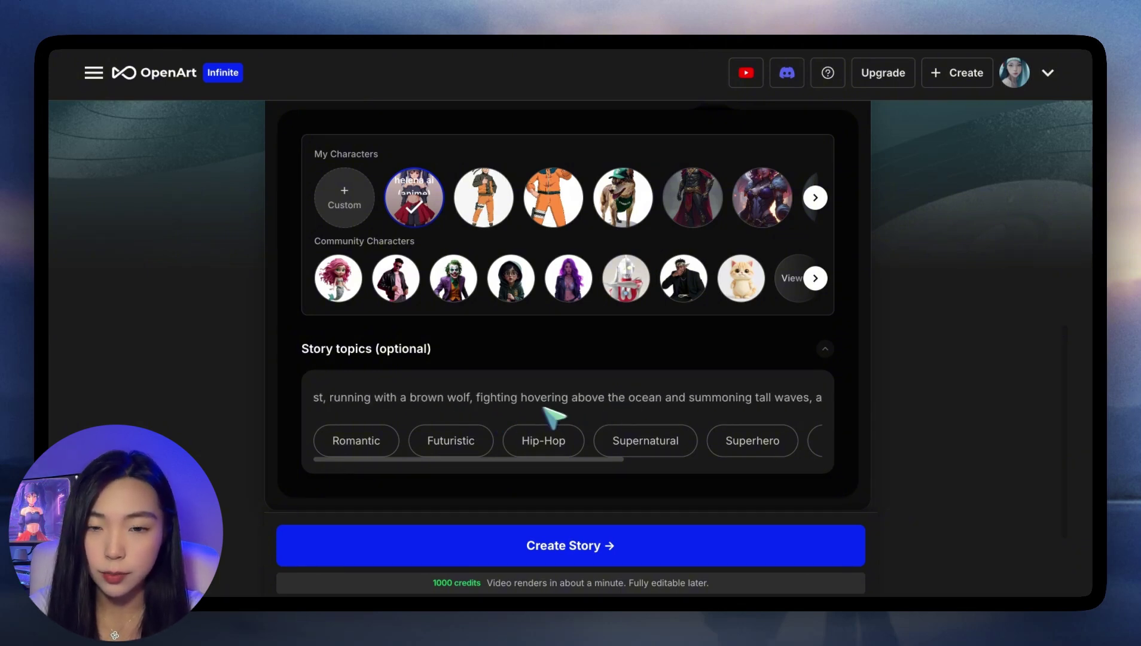
scroll(598, 406, "right", 3)
scroll(538, 408, "right", 1)
scroll(564, 407, "right", 2)
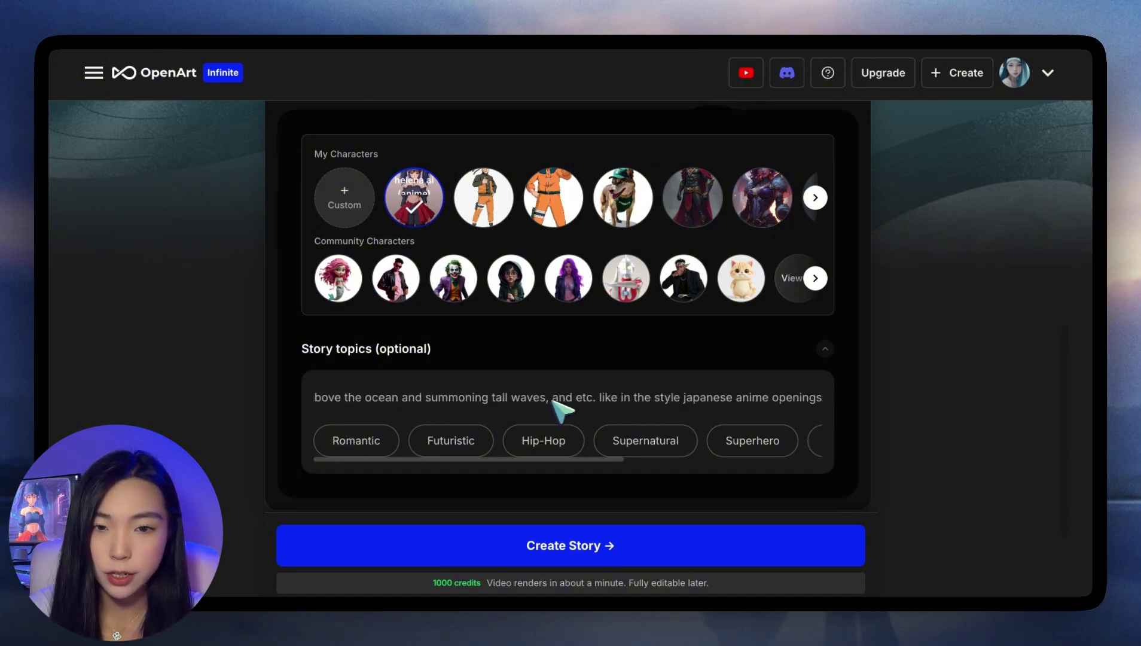
Step: Choose Kling2.1 - Standard as the video model and create the story in 16:9
scroll(765, 413, "down", 3)
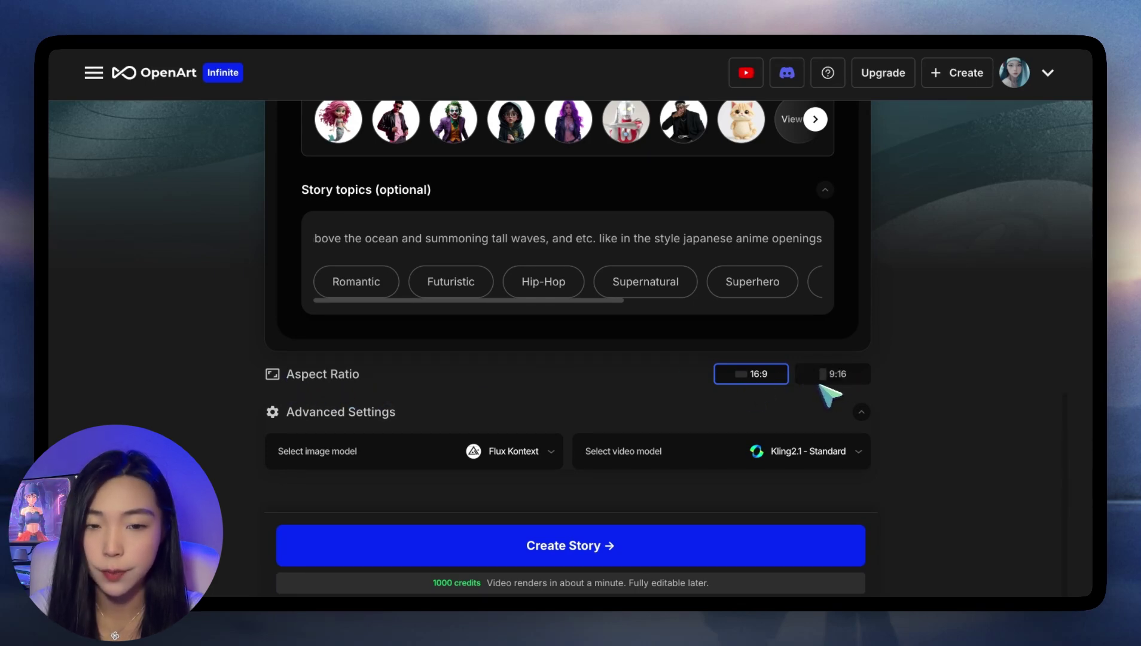
left_click(740, 467)
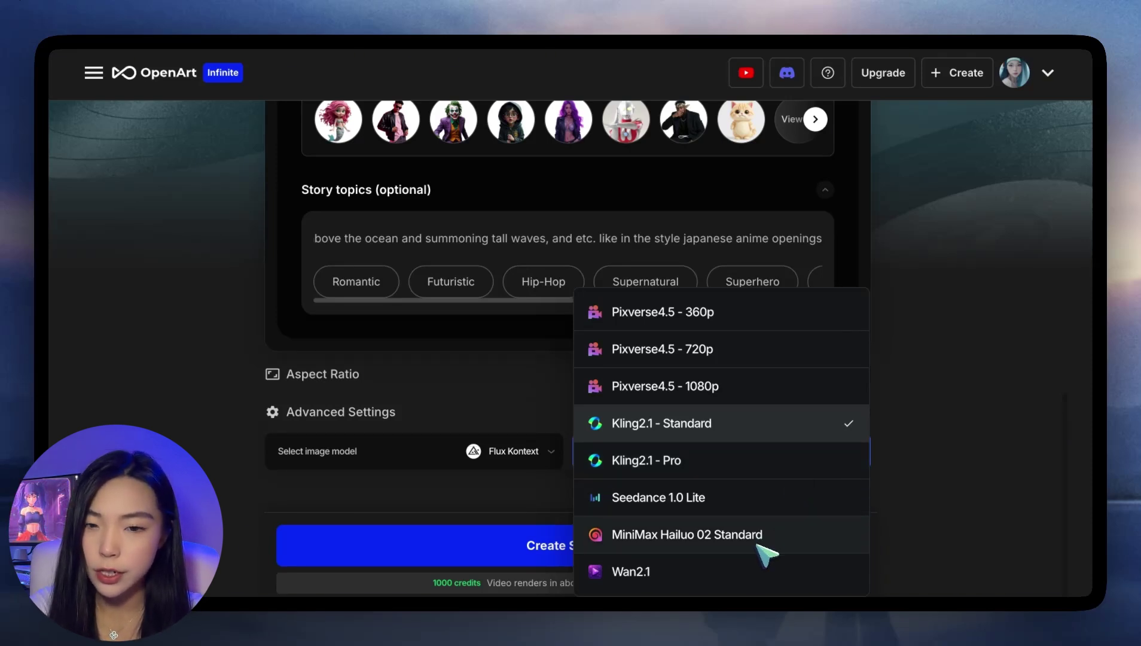
left_click(834, 436)
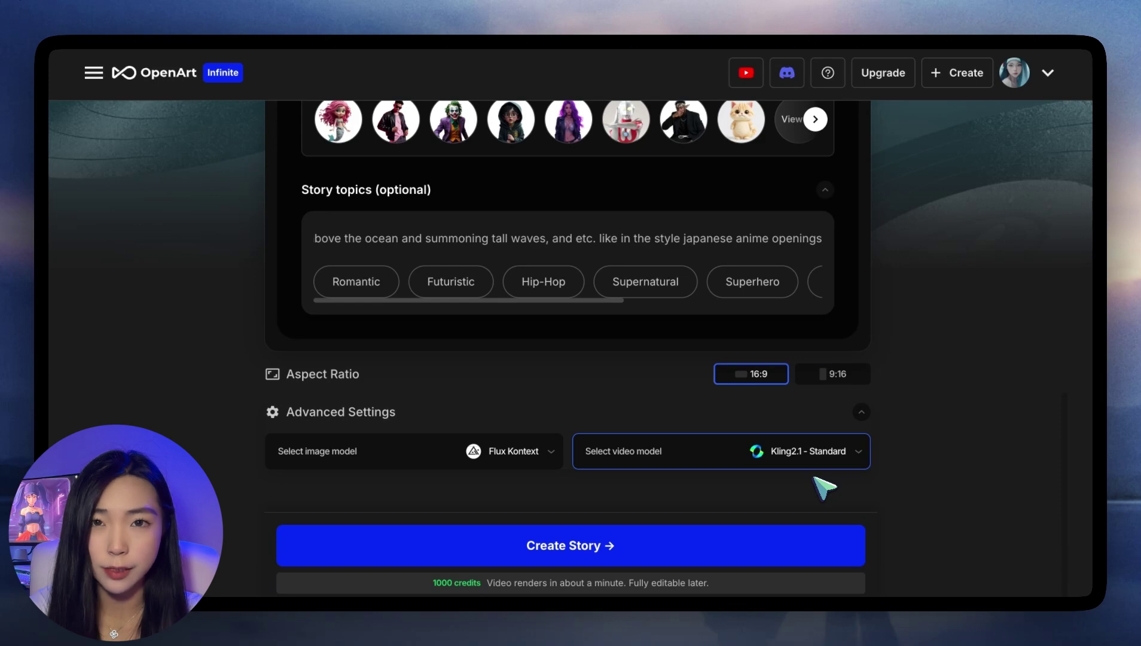
left_click(761, 562)
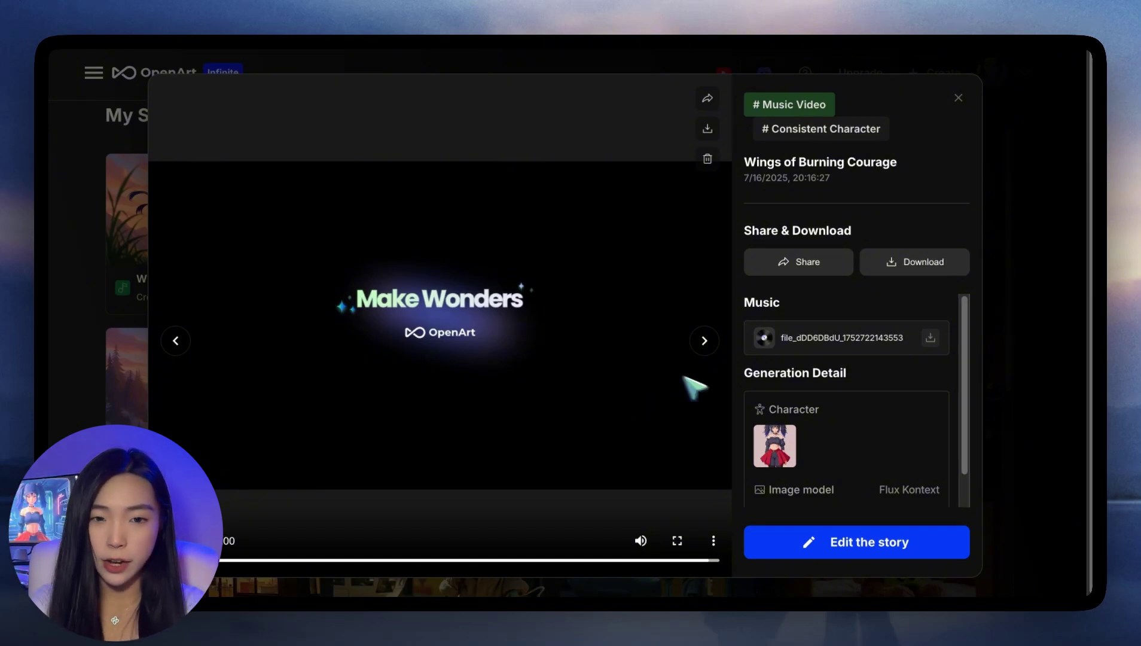
Step: Open the Wings of Burning Courage story for editing and view the still image and video prompts of the ocean cliff clip just before 30s
left_click(822, 542)
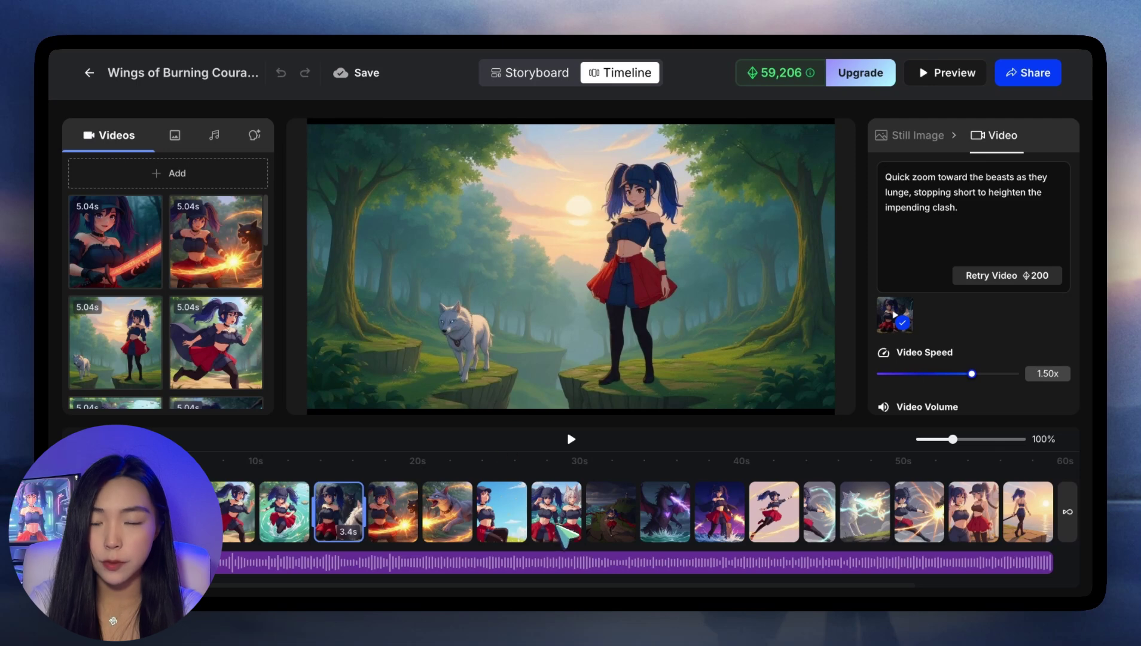
left_click(562, 507)
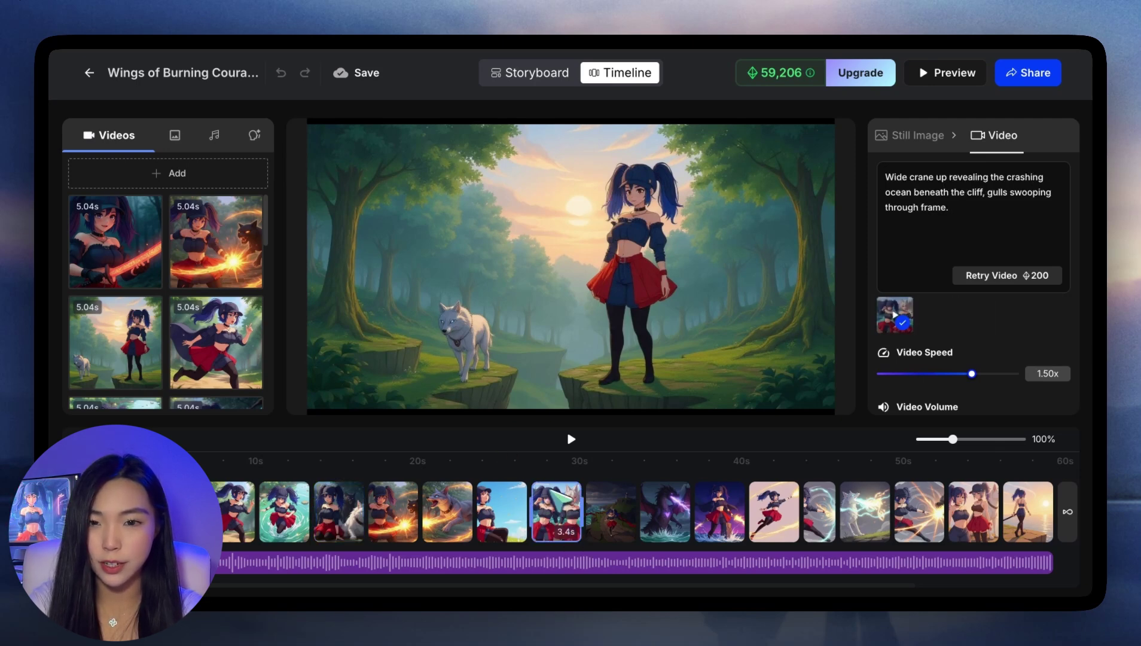
left_click(554, 469)
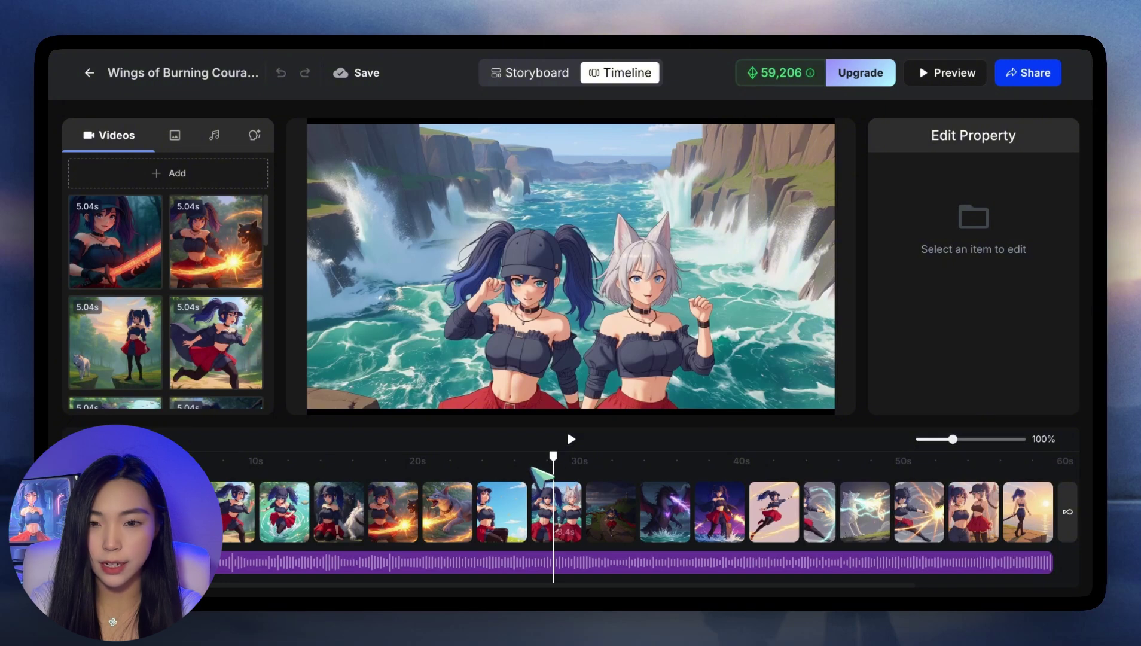
left_click(565, 505)
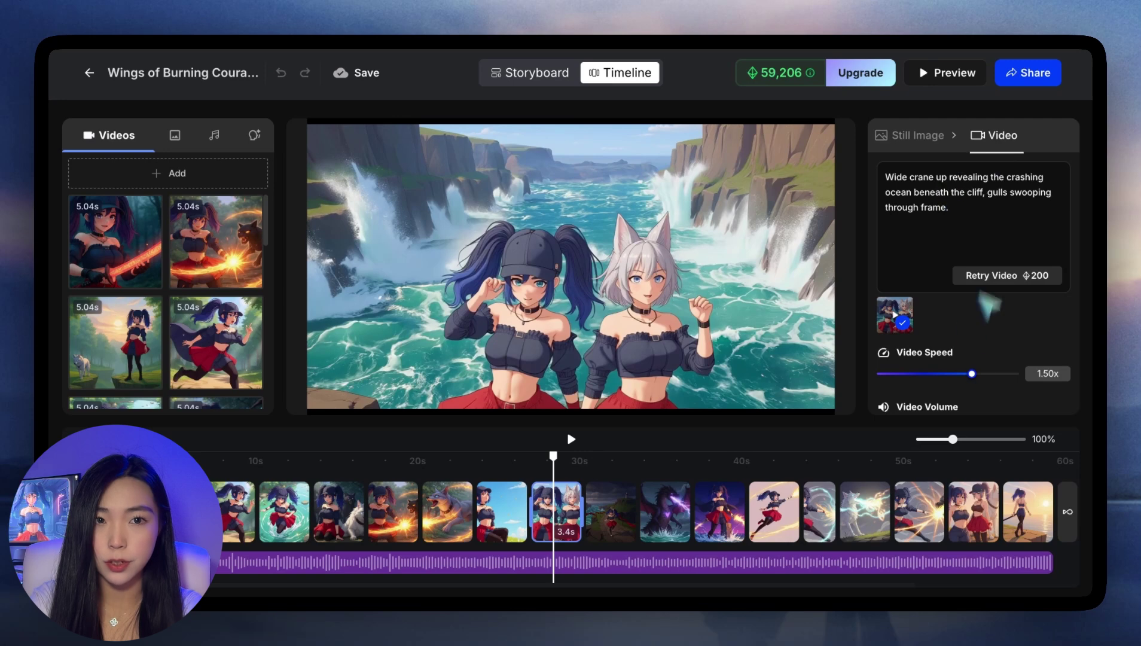
left_click(937, 135)
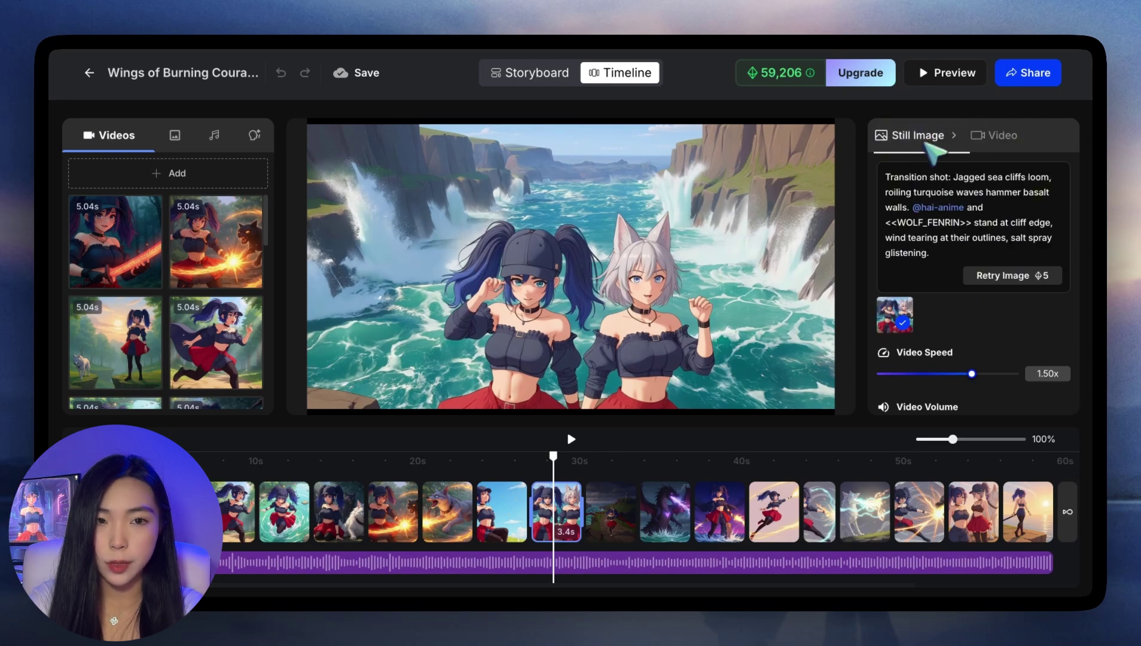
left_click(999, 136)
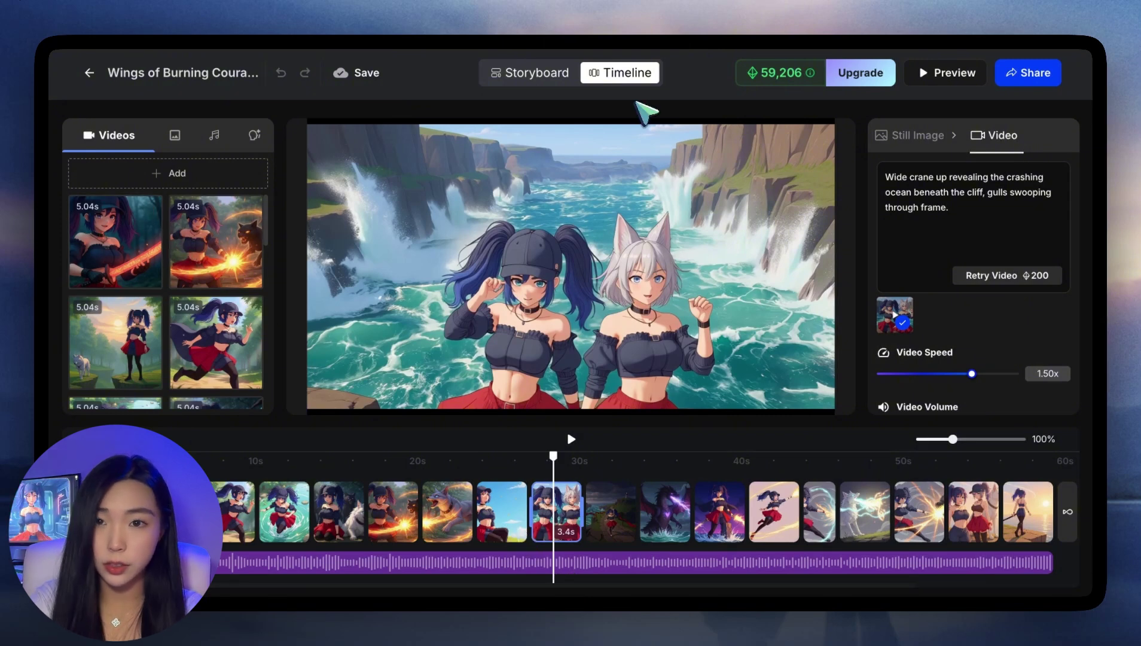
Step: Switch to the storyboard view and look through the still image and animation prompts of its scenes
left_click(558, 81)
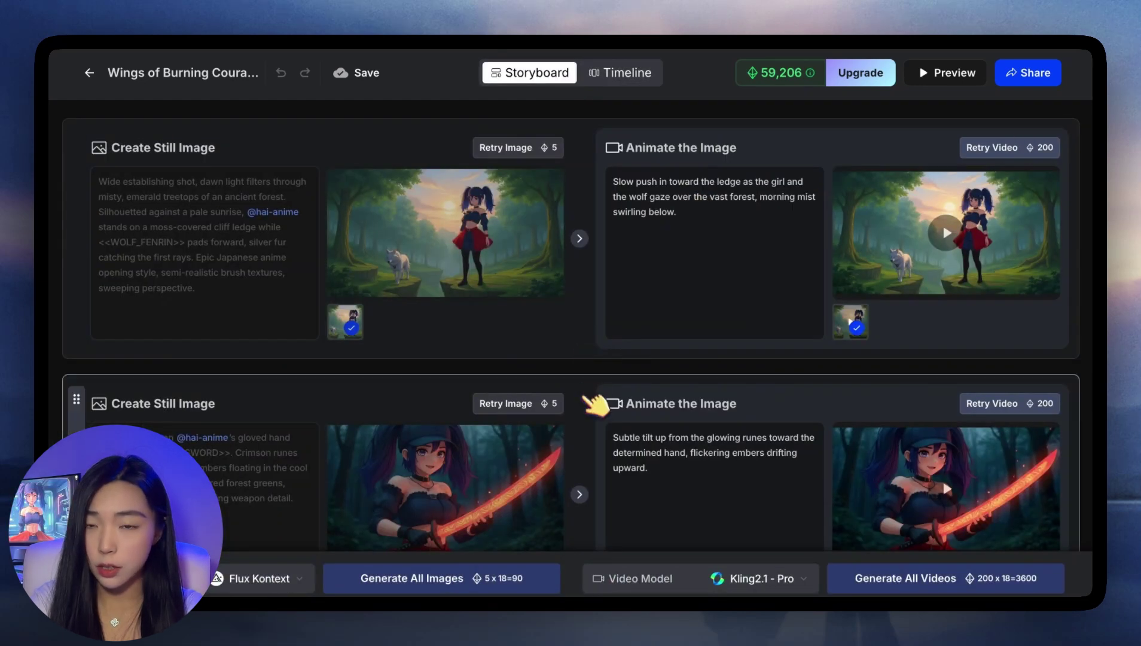
scroll(595, 411, "down", 4)
scroll(594, 411, "down", 7)
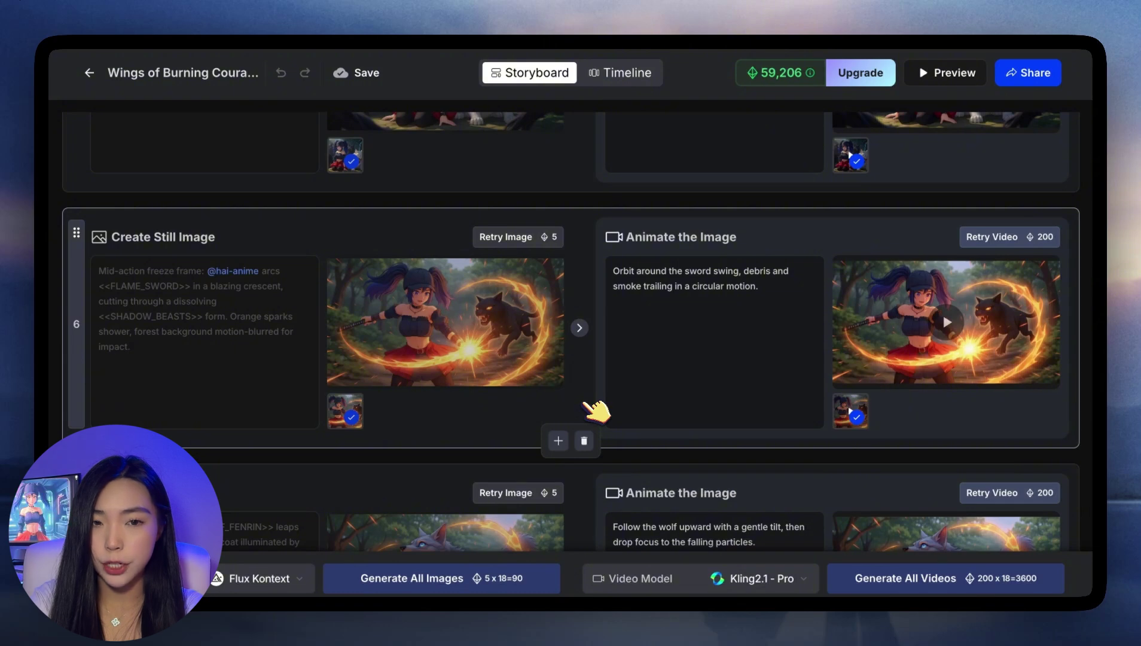
scroll(595, 412, "down", 4)
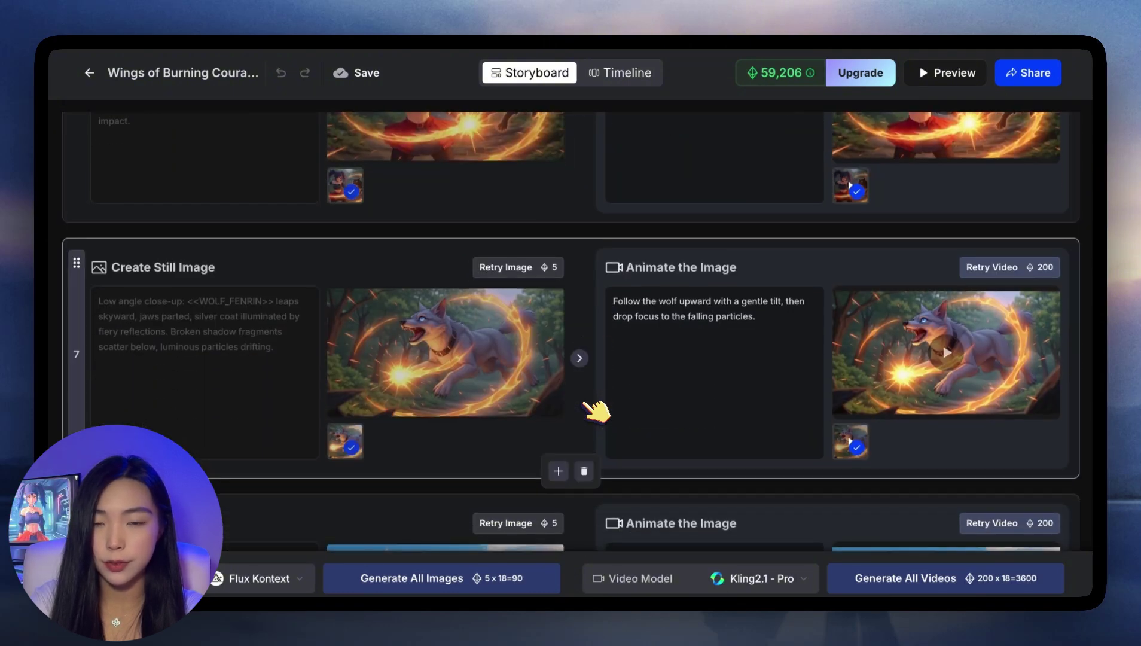
Step: Open the Bladesong of the Boundless Sky music video, watch its ending and open the story for editing
scroll(594, 411, "down", 2)
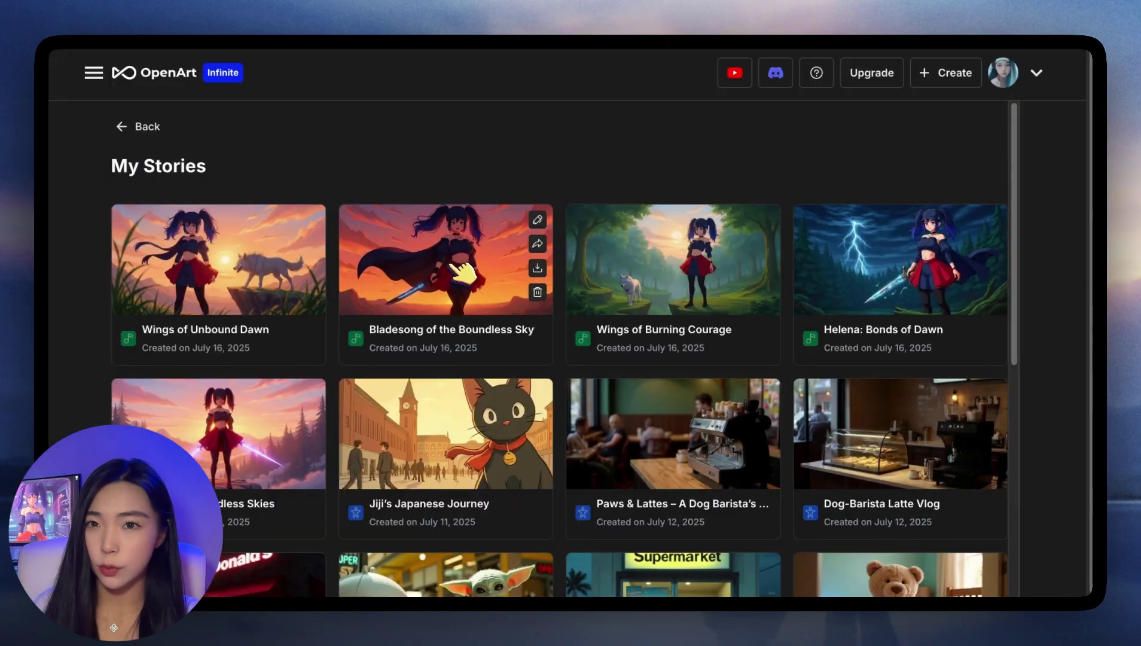
left_click(456, 269)
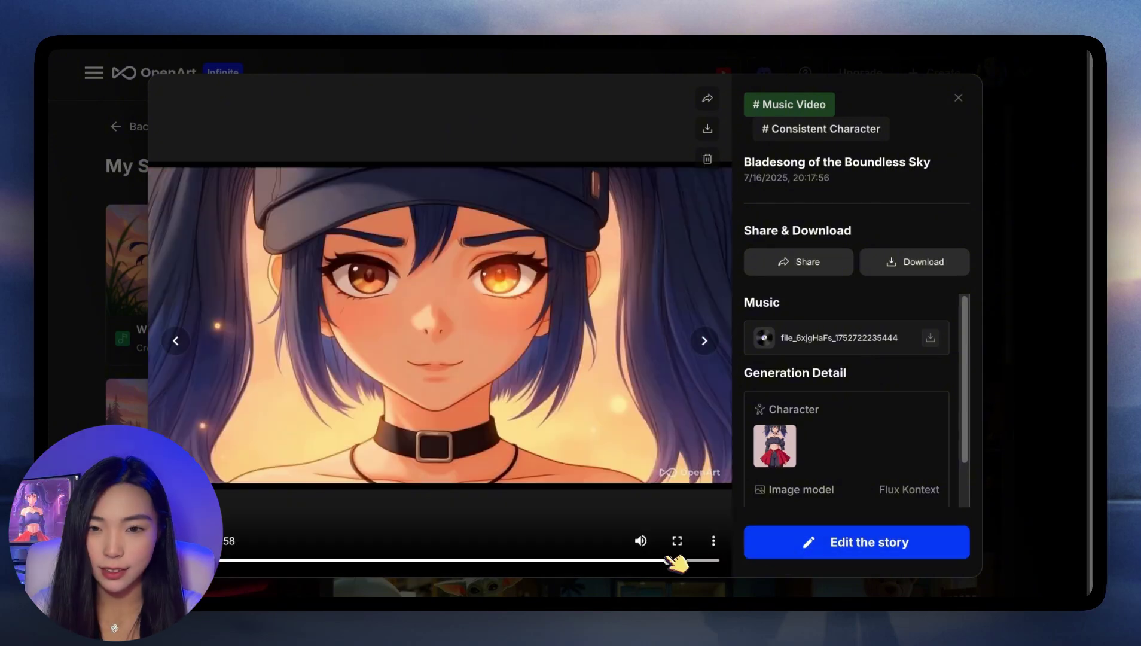
left_click(675, 560)
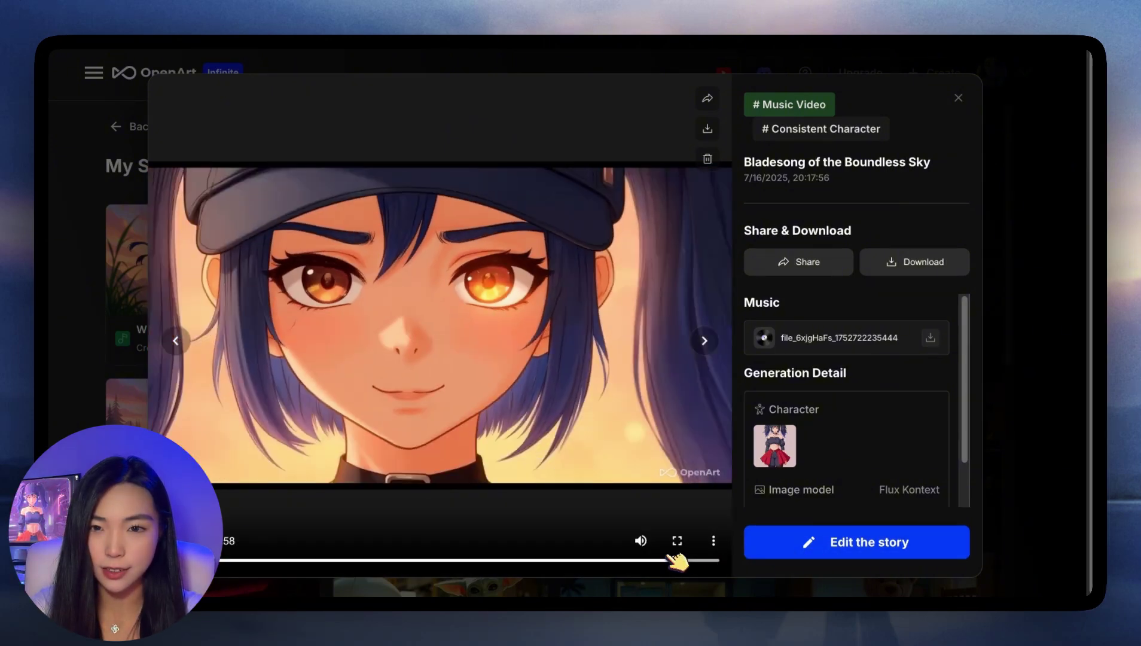
left_click(918, 542)
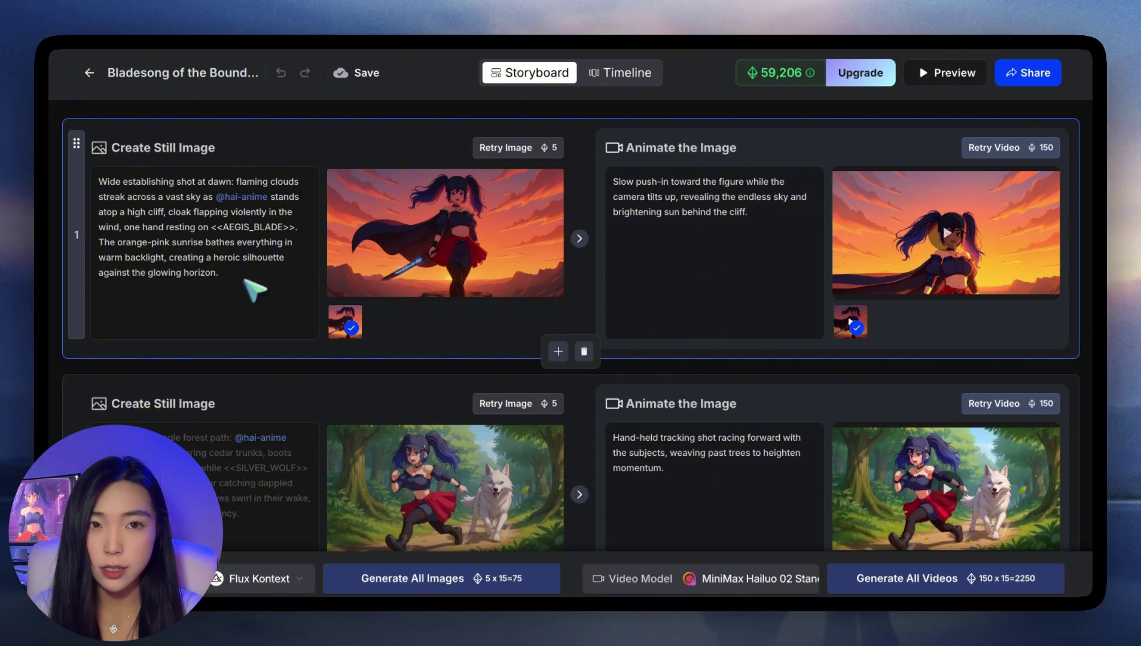
left_click_drag(253, 288, 77, 188)
type("dynamic anime scene, the girl is is in the left third of the frame, the girl portrait is standing in front of a giant chaotic background of red flames of a deserted factory, japanese anime, cool facial expression")
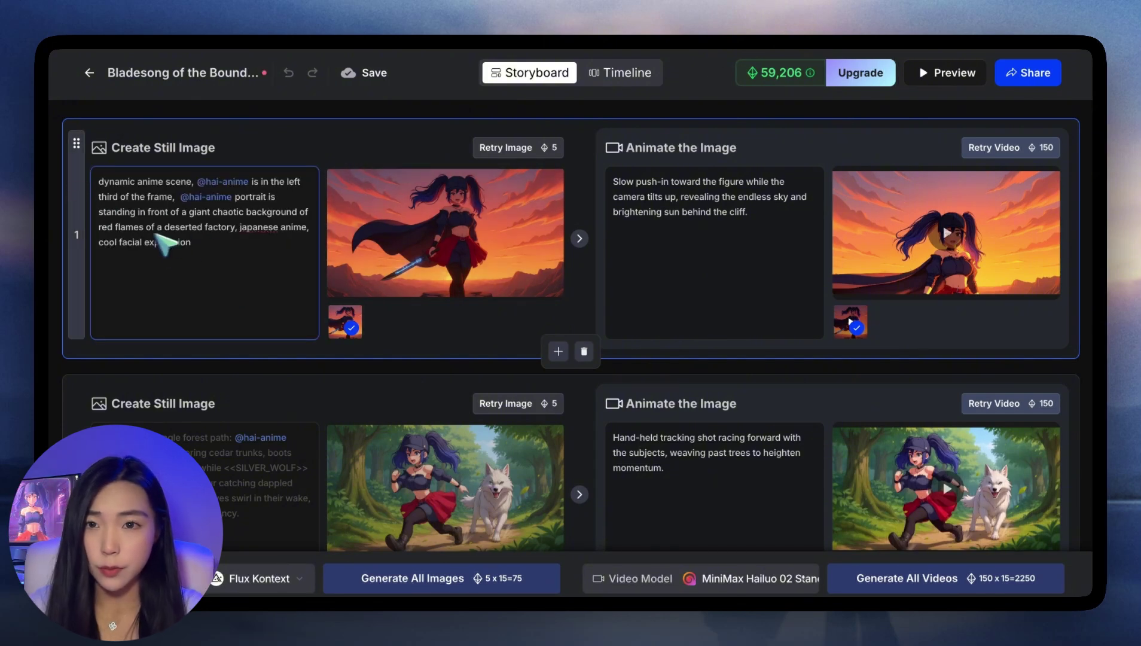
left_click(517, 149)
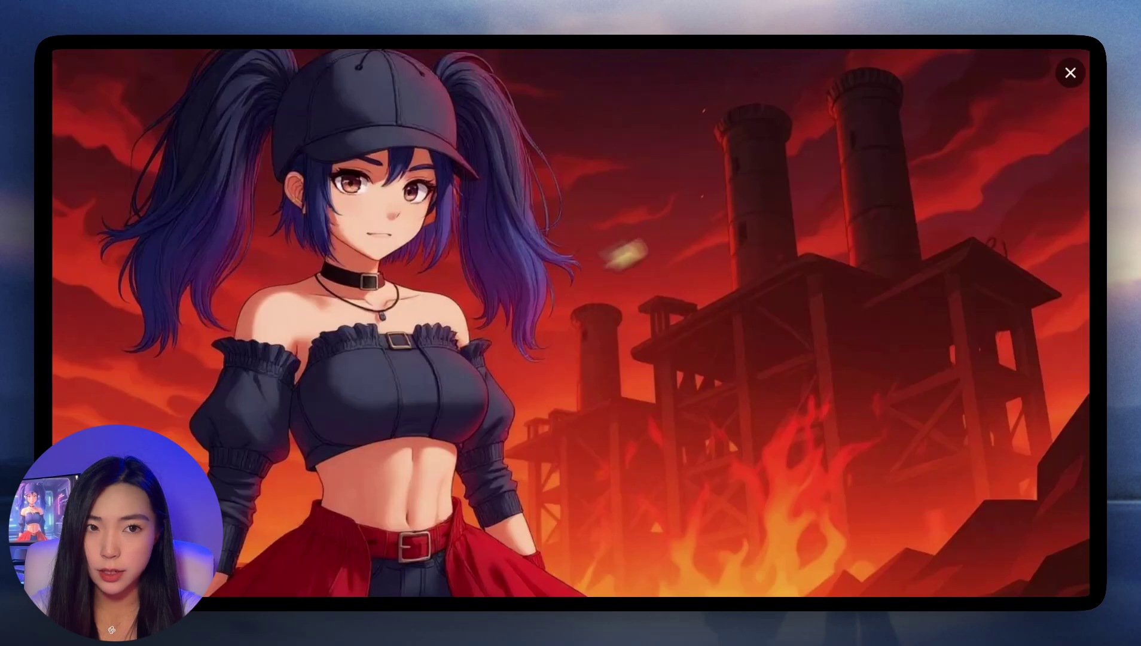
left_click(1070, 72)
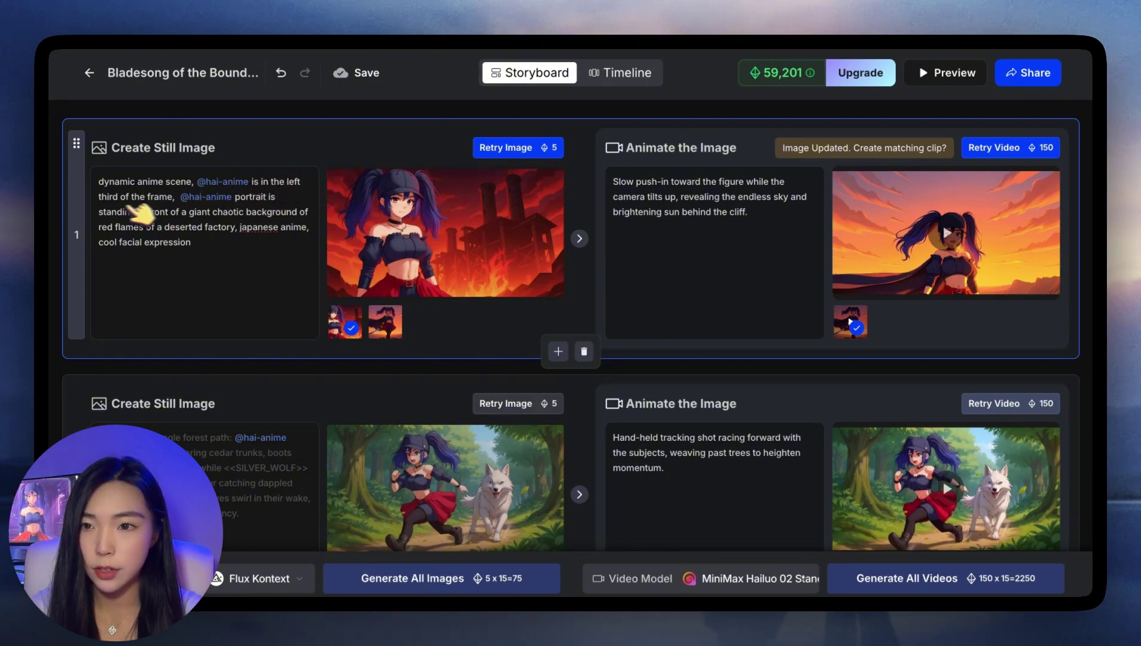
Step: Generate several more still image variations for scene 1 from the same prompt and inspect one at full size
left_click(247, 260)
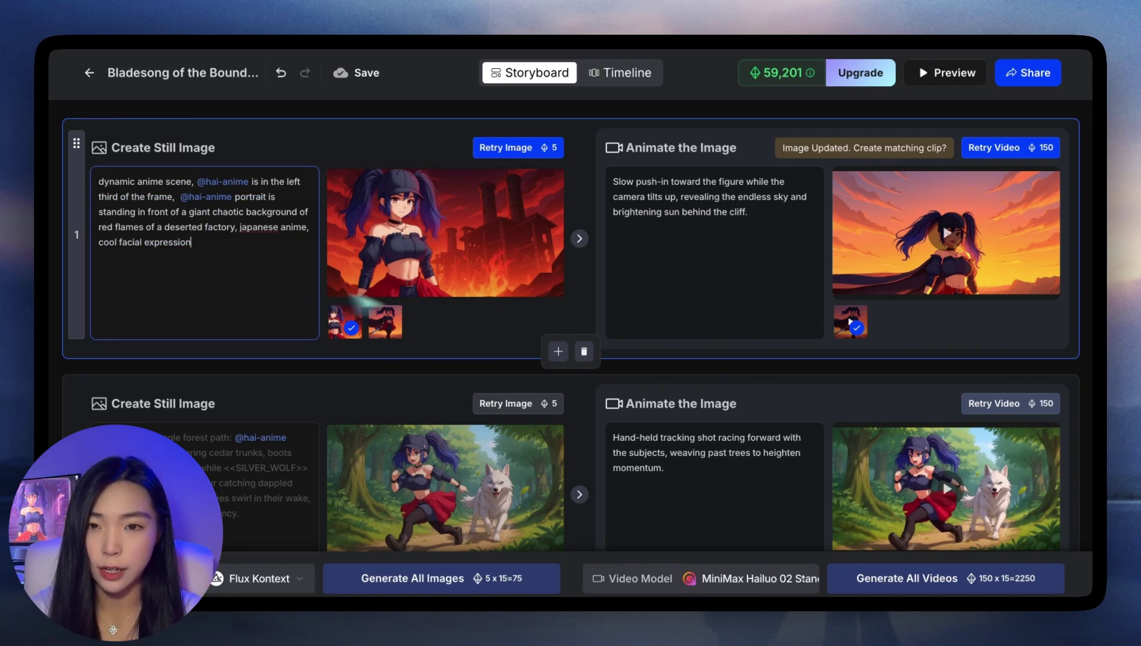
left_click(521, 150)
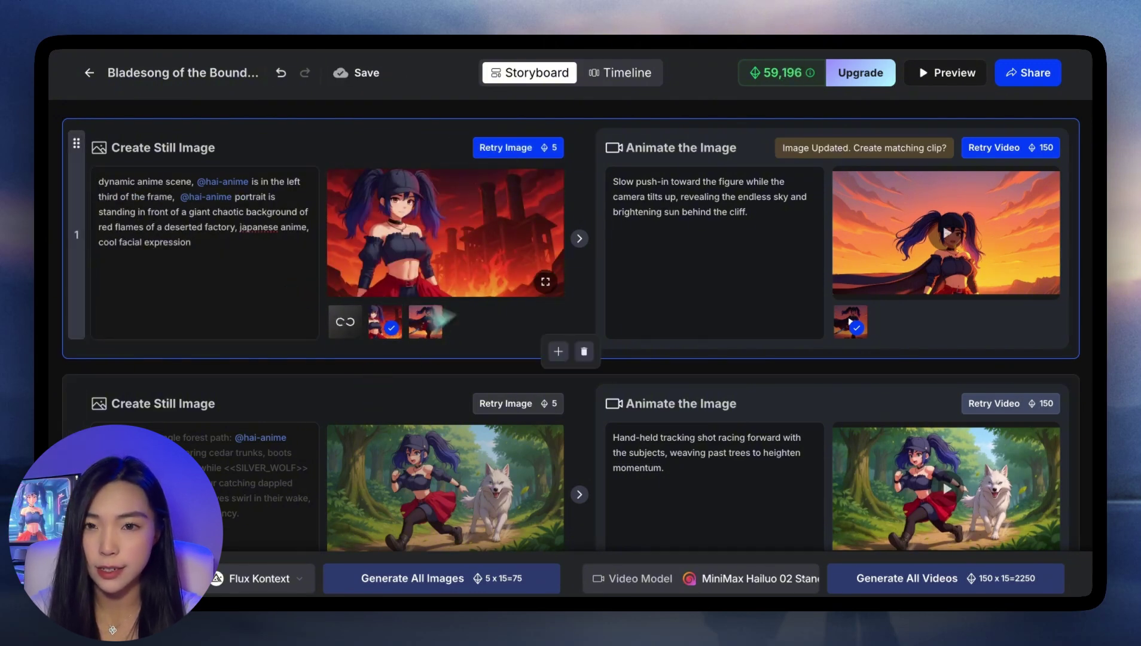
left_click(514, 150)
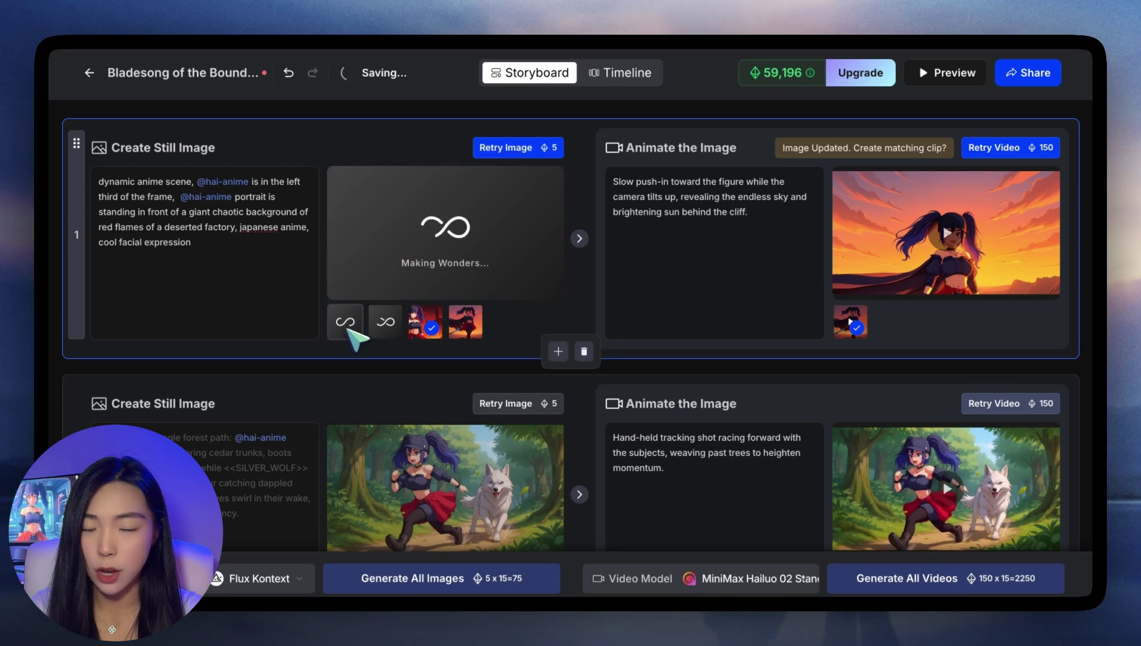
left_click(549, 148)
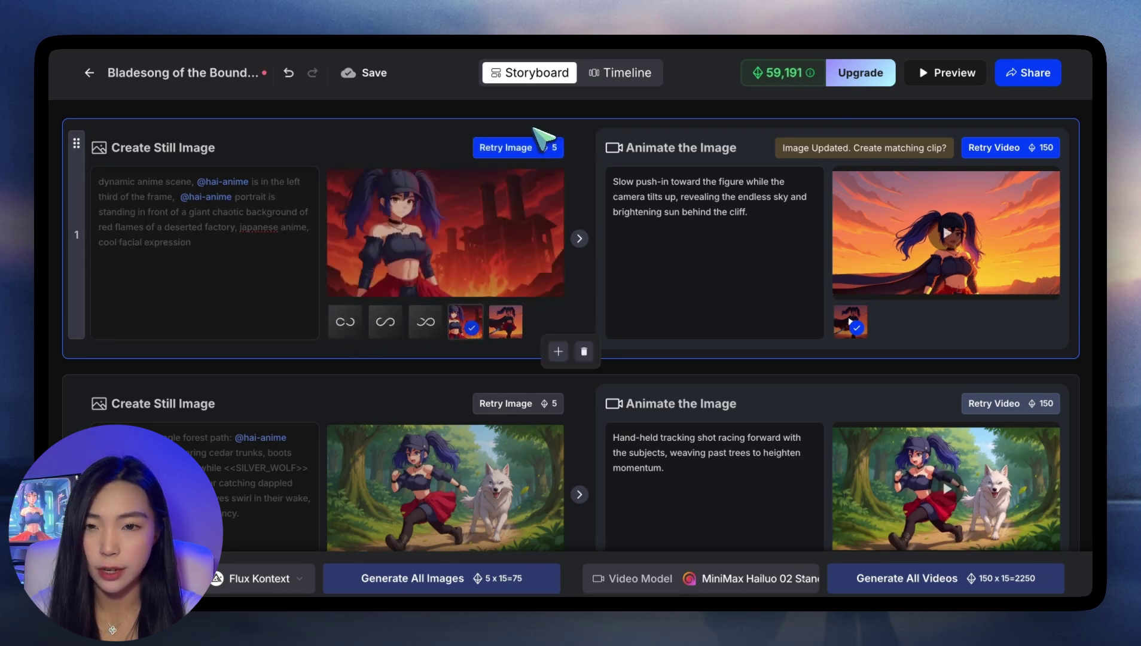
left_click(552, 285)
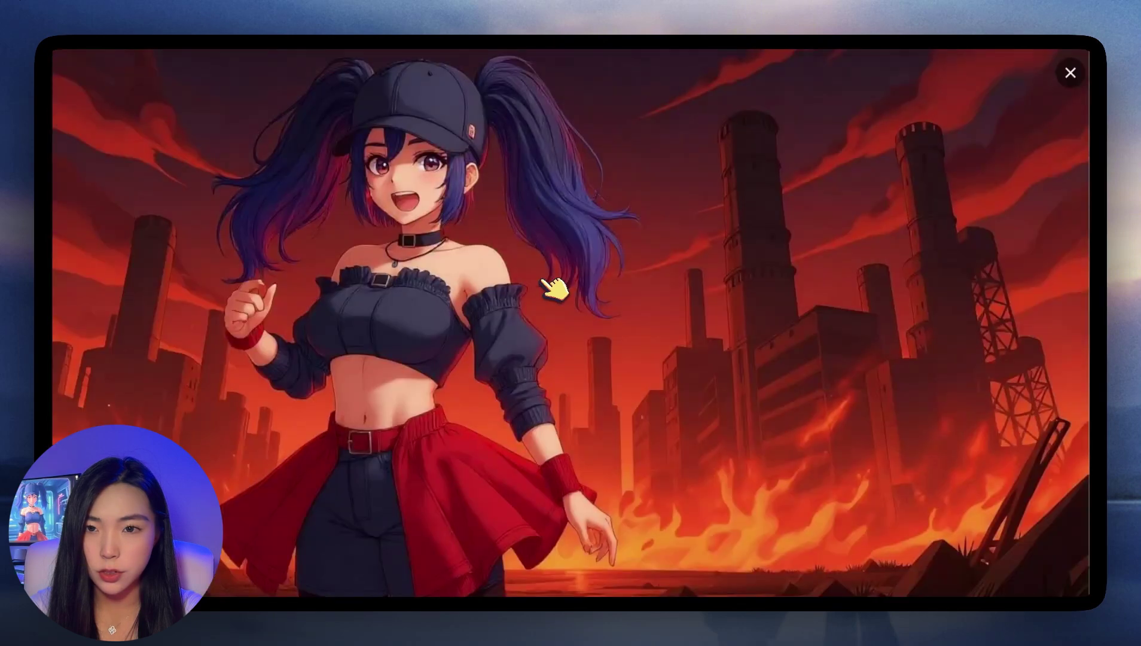
left_click(1070, 73)
left_click(230, 278)
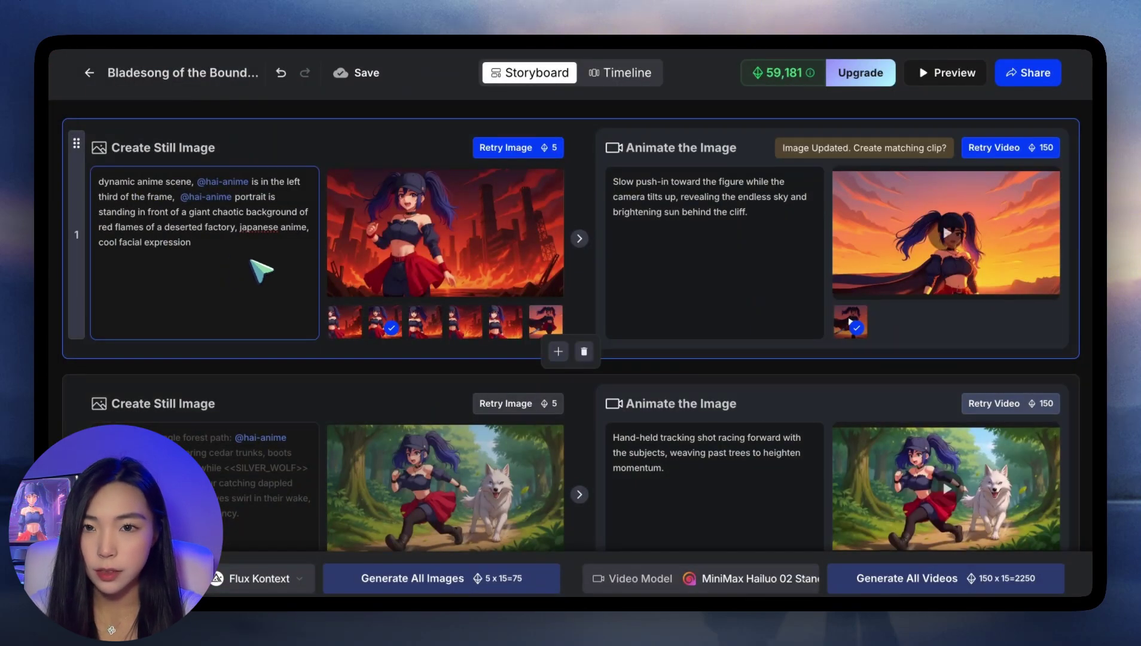
key("shift+Left")
key("shift+Left")
key("shift+Left")
key("shift+Left")
key("shift+Left")
key("shift+Left")
left_click_drag(245, 269, 89, 181)
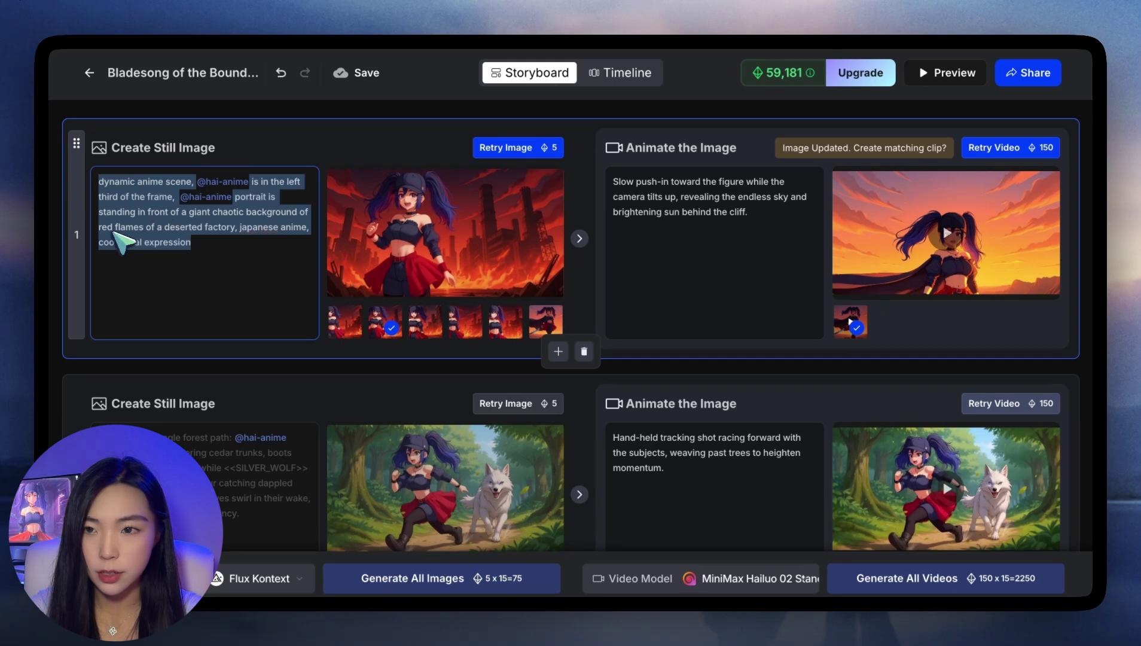
key("ctrl+v")
scroll(197, 284, "down", 3)
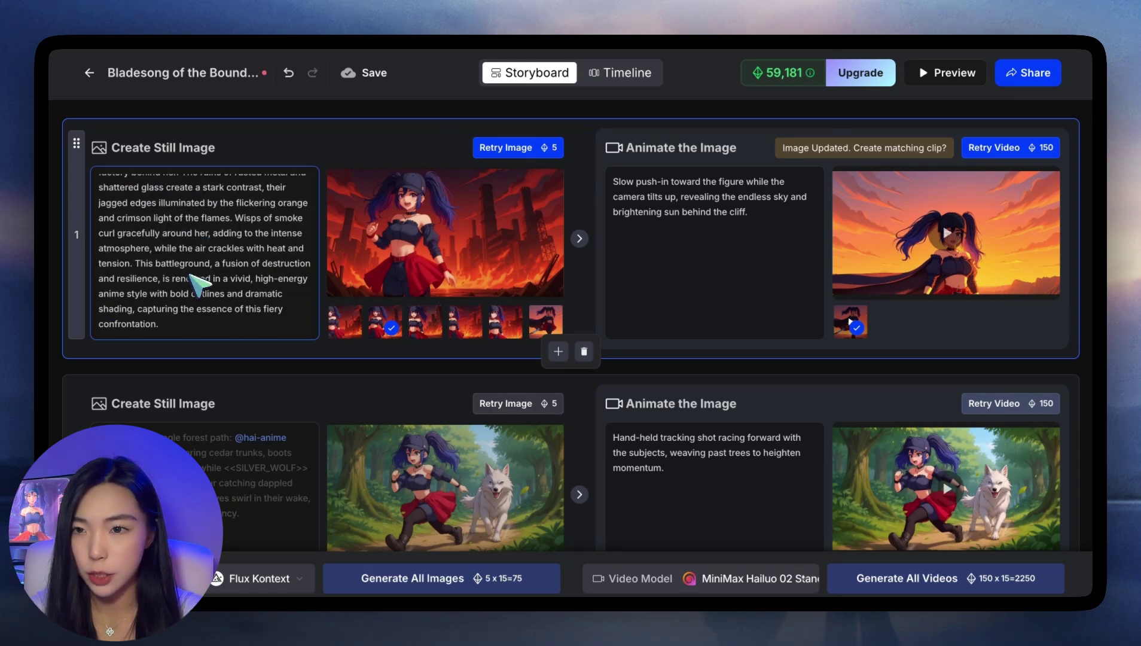
scroll(197, 283, "up", 3)
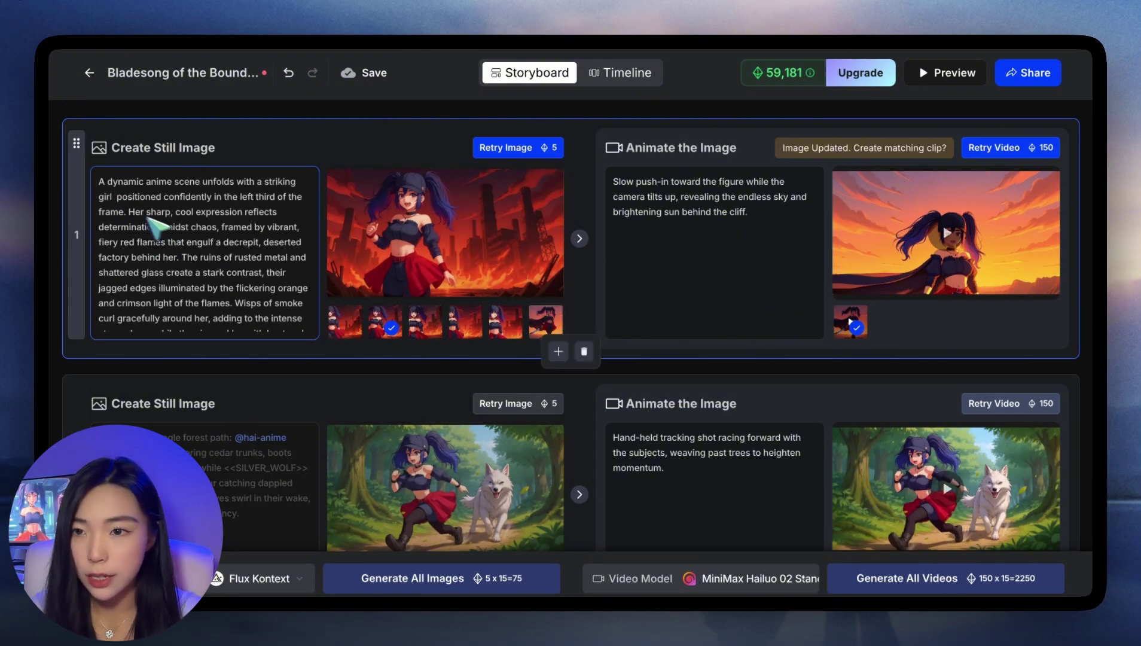
type("@")
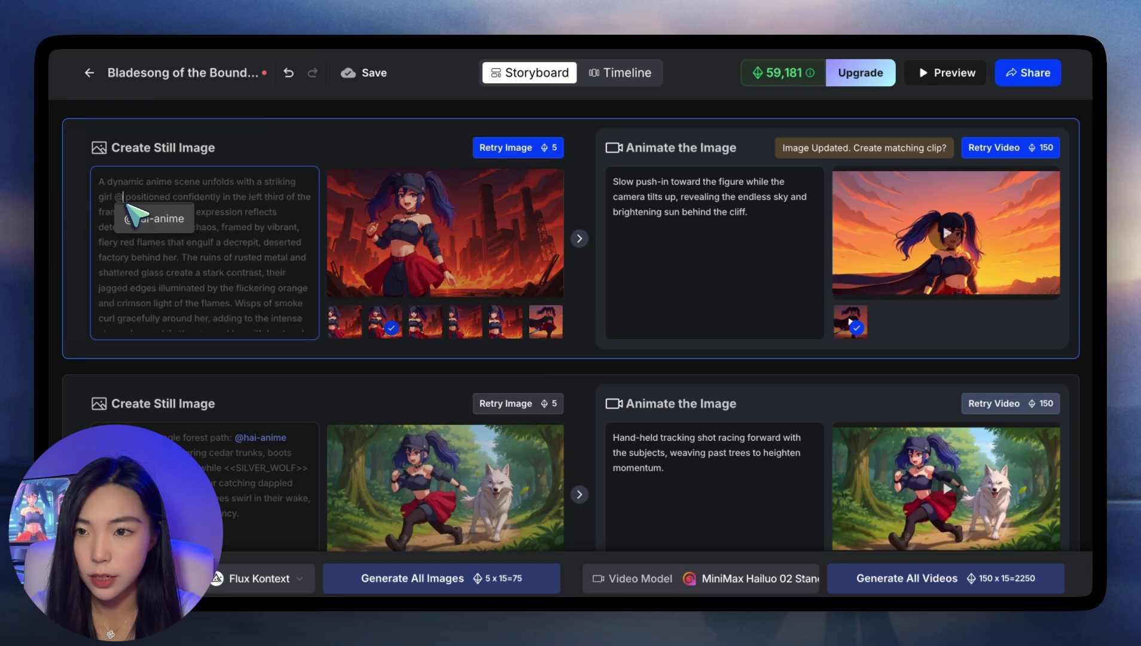
left_click(130, 209)
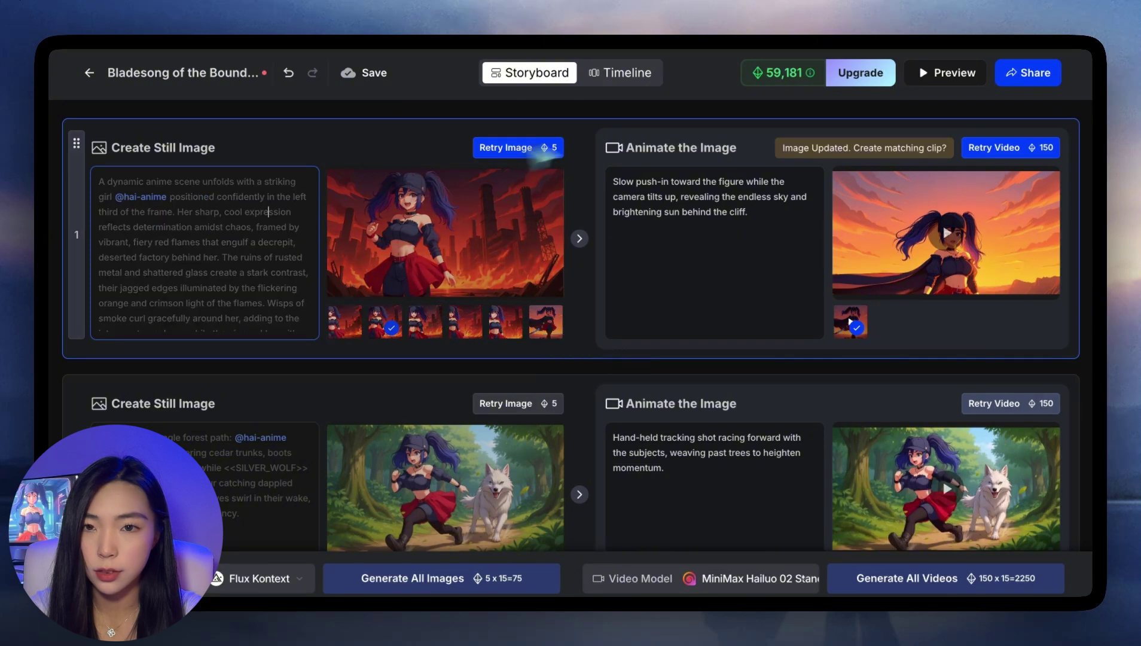
Step: Regenerate scene 1's still image several times from the detailed prompt and inspect a variation at full size
left_click(541, 148)
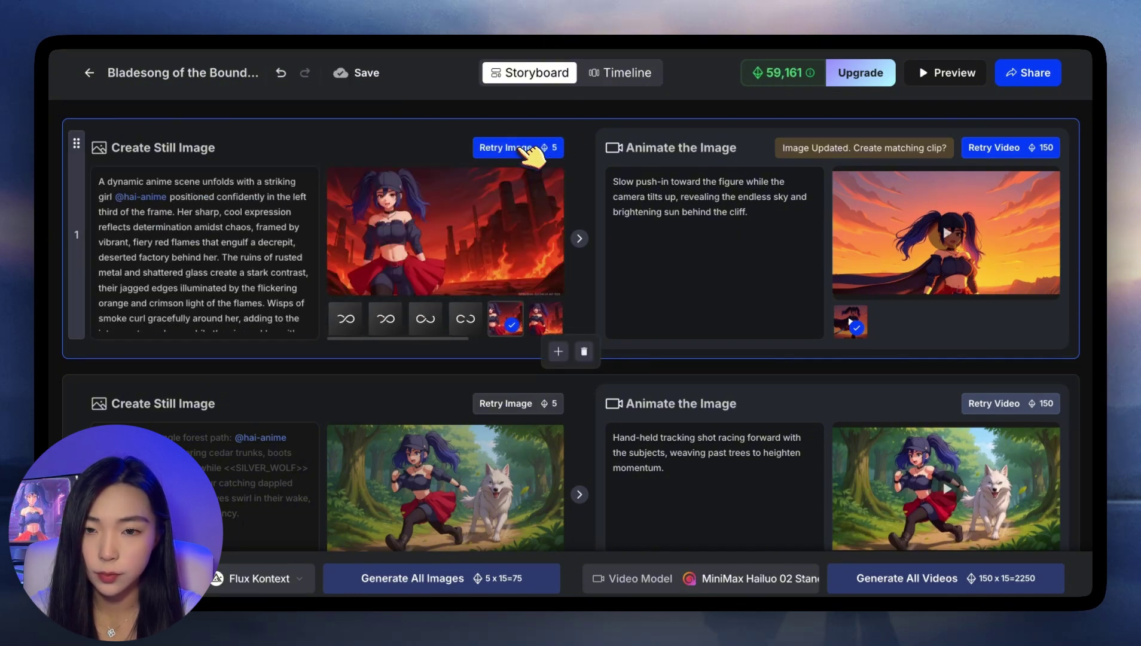
left_click(554, 278)
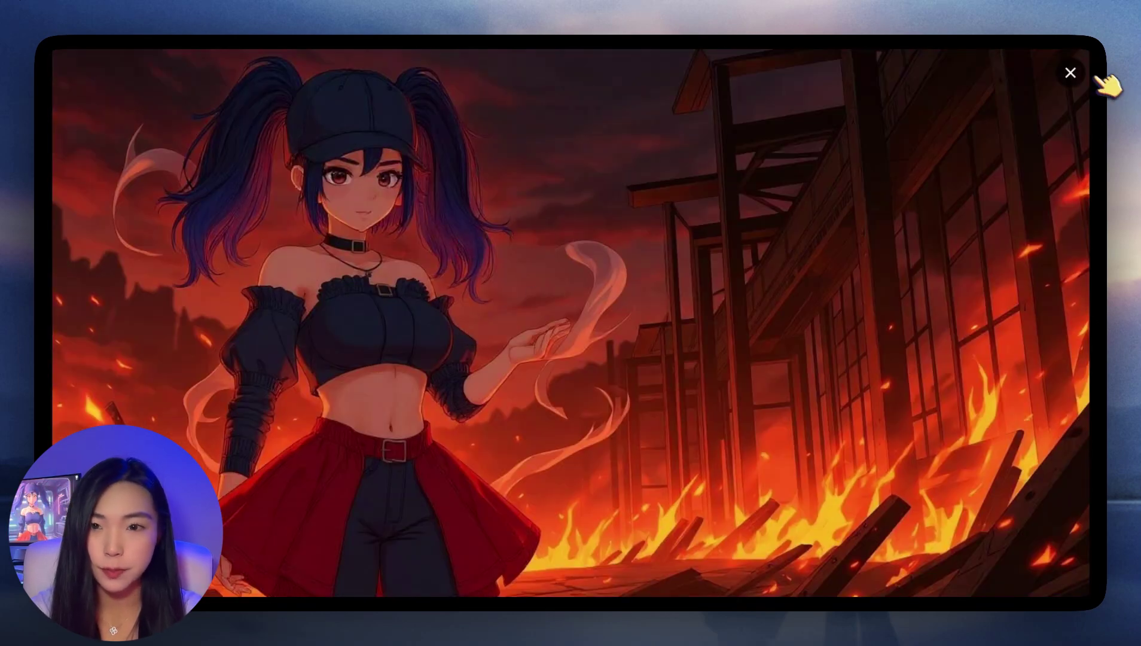
left_click(1072, 73)
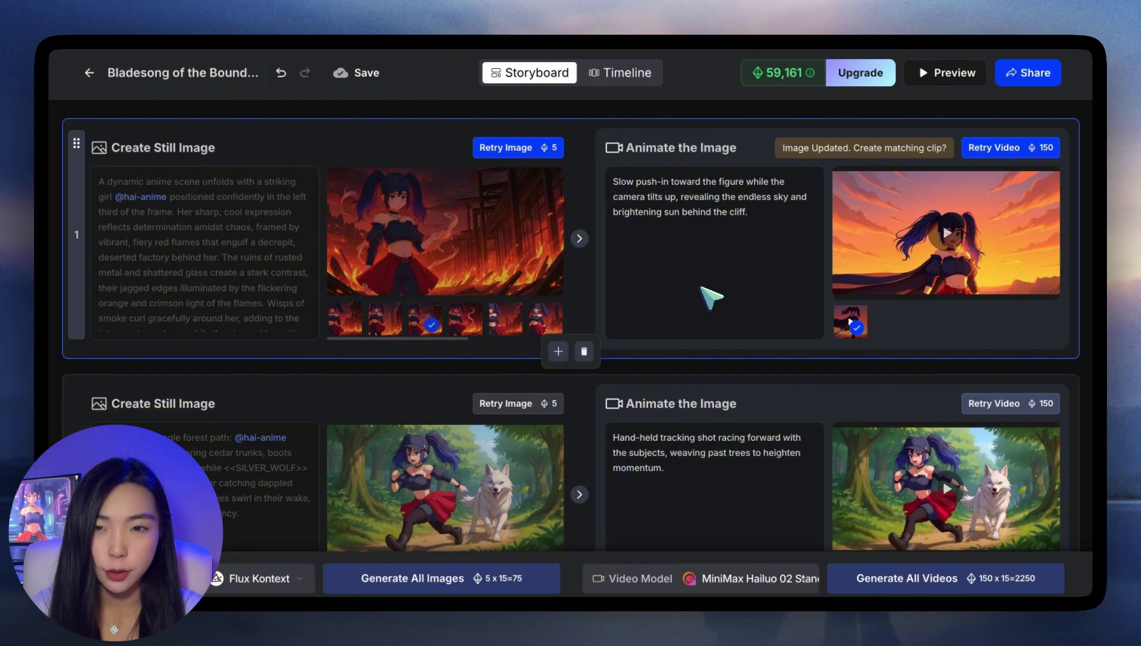
Step: Set scene 1's animation prompt to "the girl turns around rapidly and takes out a crystal blue sword to freeze the flames in the back", regenerate and review the video
left_click_drag(771, 239, 611, 180)
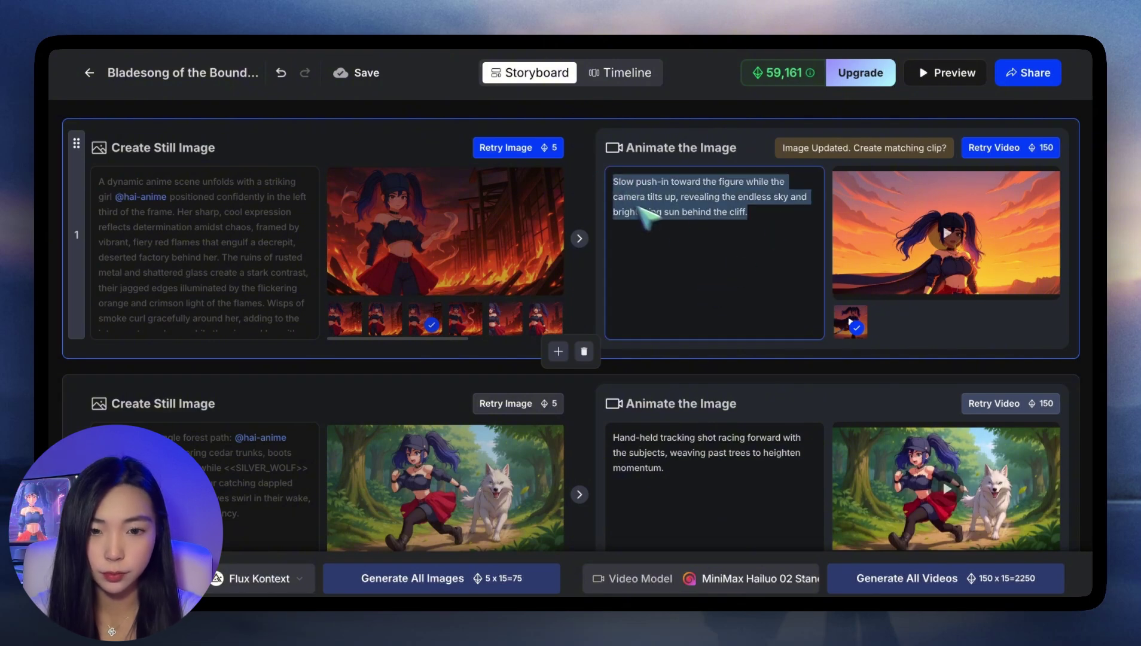
key("BackSpace")
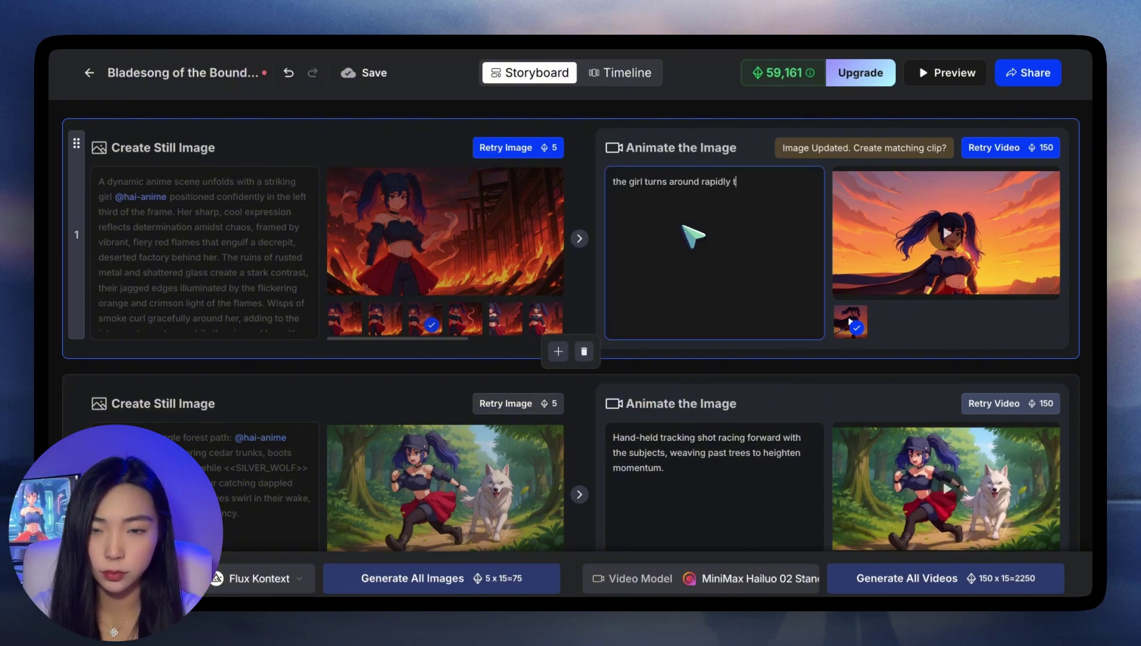
type("the girl turns around rapidly to")
key("BackSpace")
key("BackSpace")
type("and takes out a crystal blue sword to")
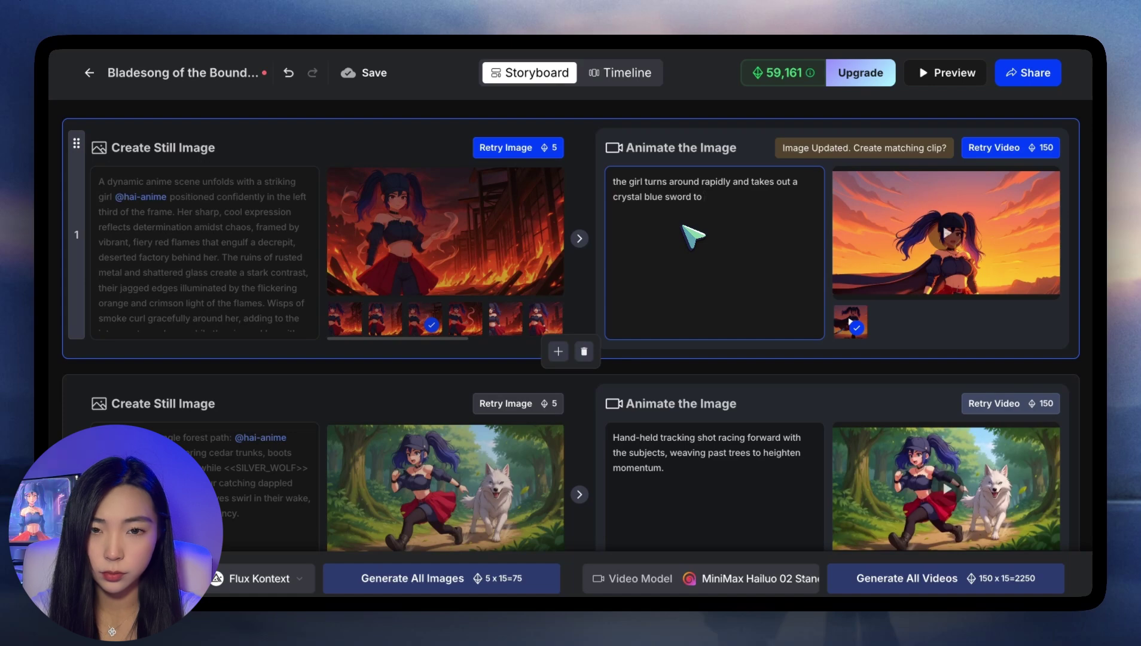
type(" freeze the flames in the back")
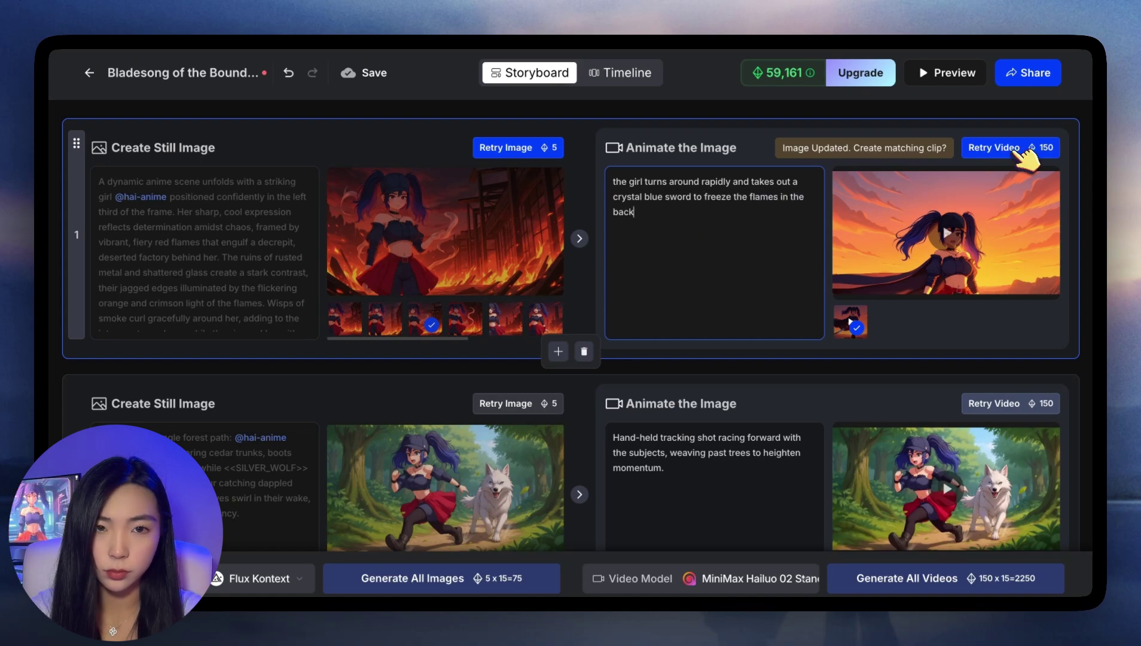
left_click(1015, 150)
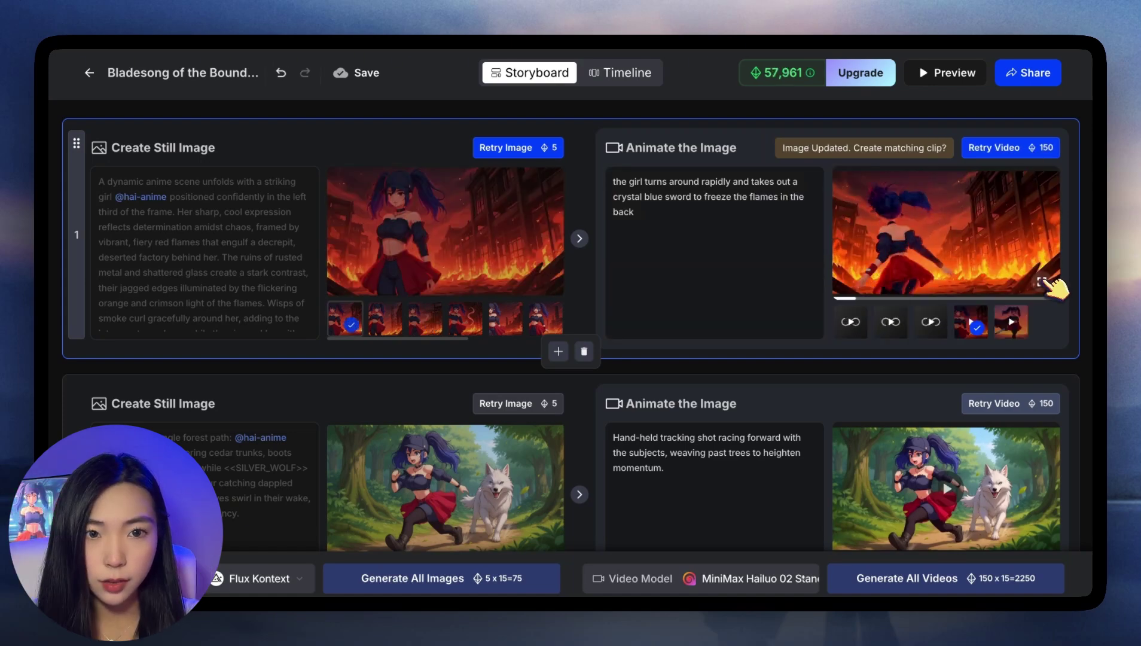
left_click(1049, 284)
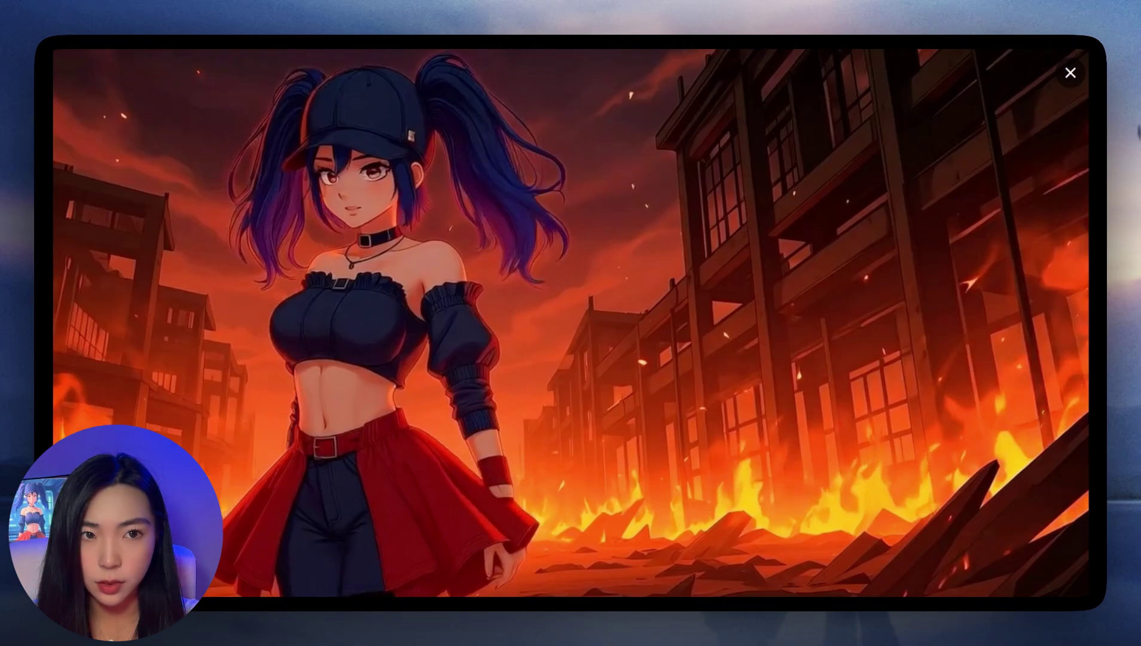
left_click(1076, 73)
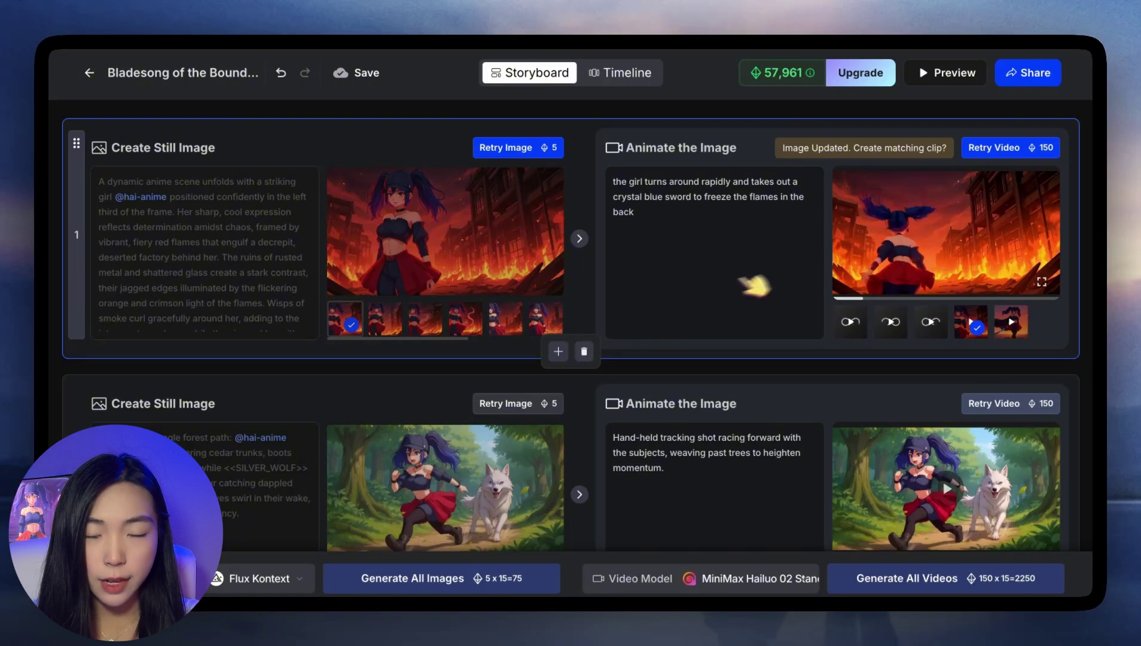
Step: Append ", japanese anime fight scene" to scene 1's animation prompt and regenerate the video
left_click(713, 241)
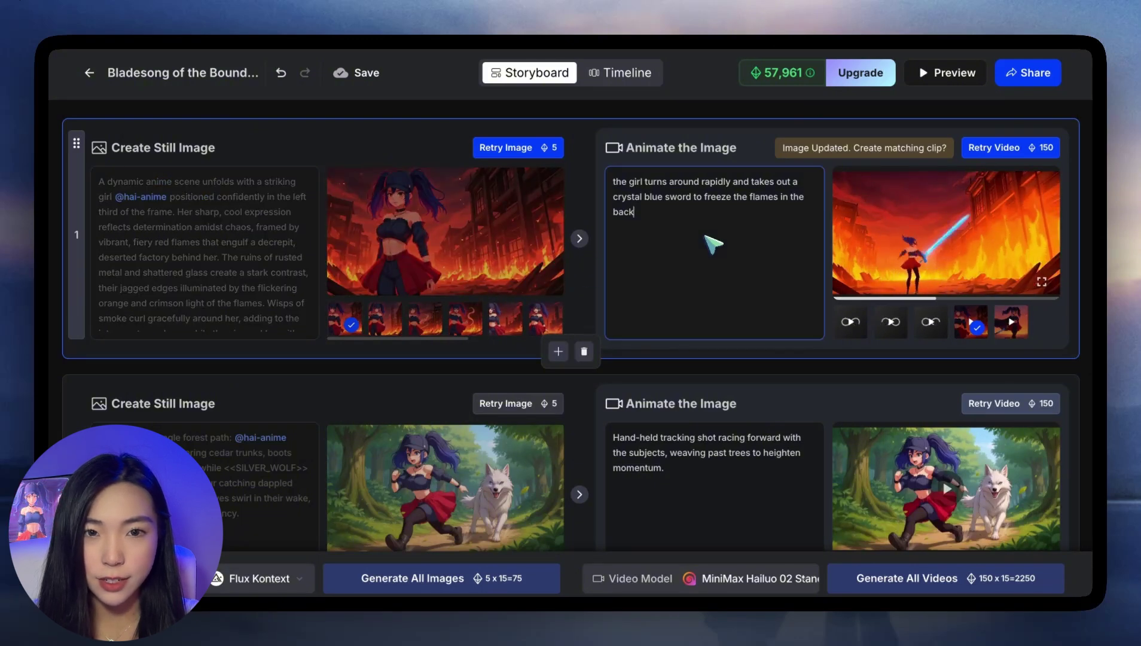
type(",")
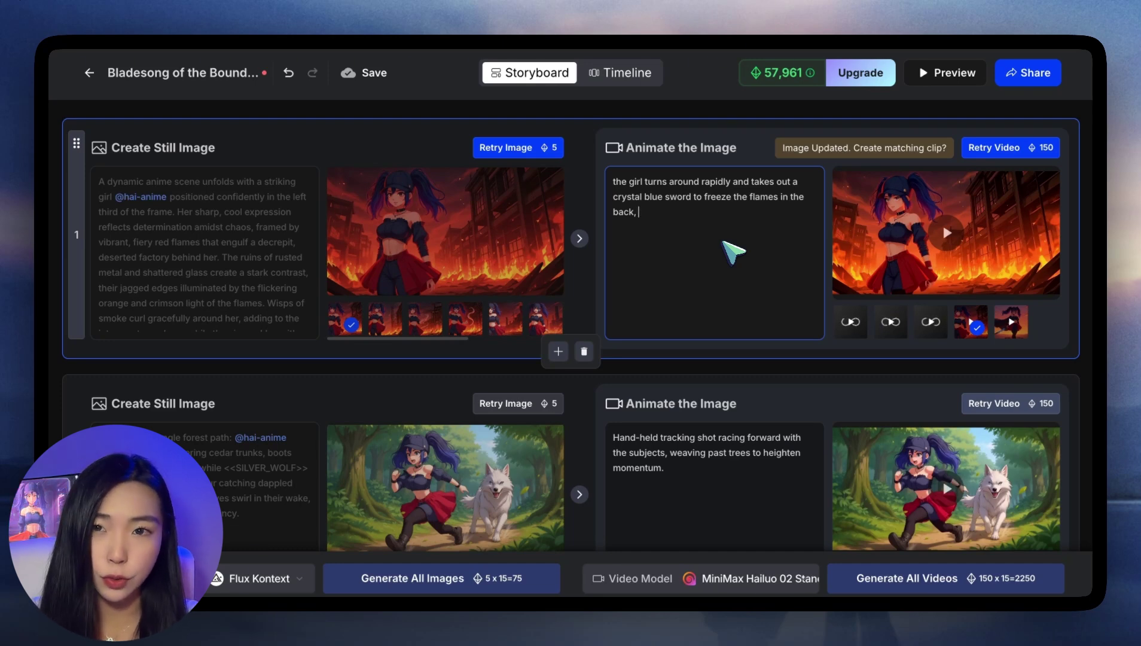
type("japanese anime f")
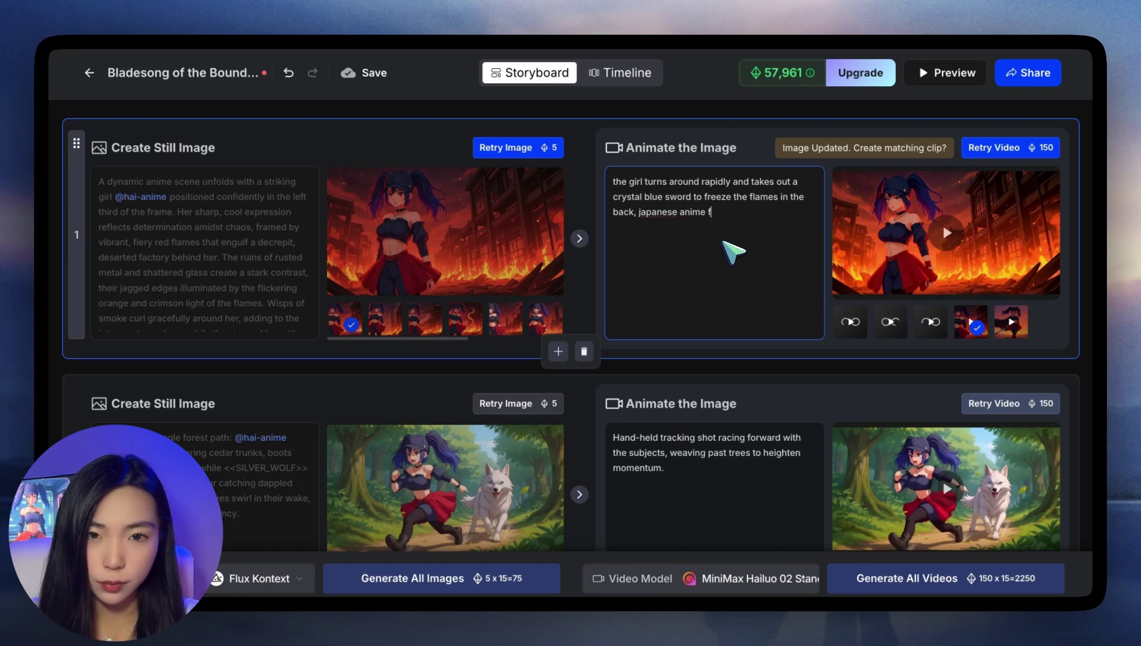
type("ight scene")
left_click(1017, 149)
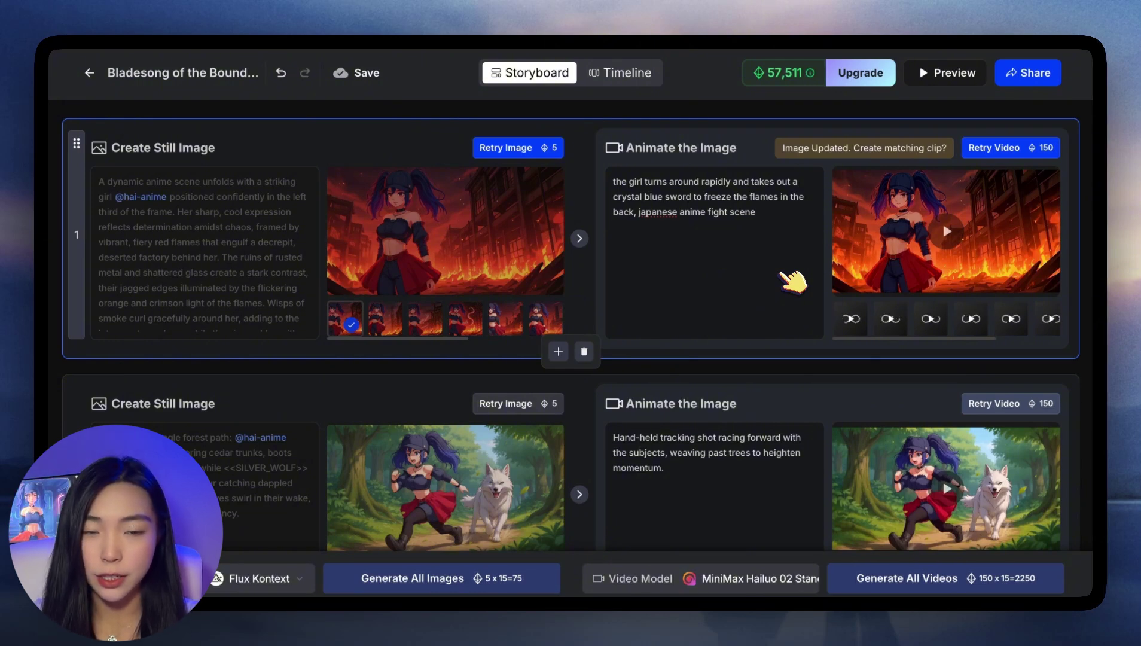
Step: Look through the still images, animation prompts and videos of the remaining storyboard scenes
scroll(753, 311, "down", 8)
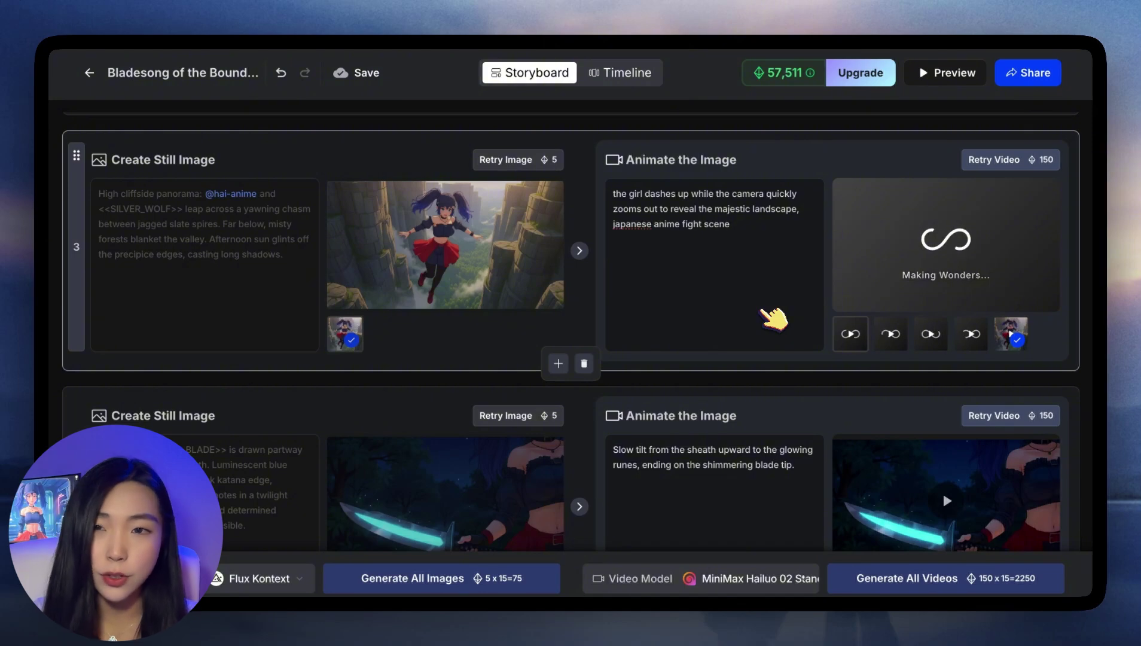
scroll(724, 320, "down", 15)
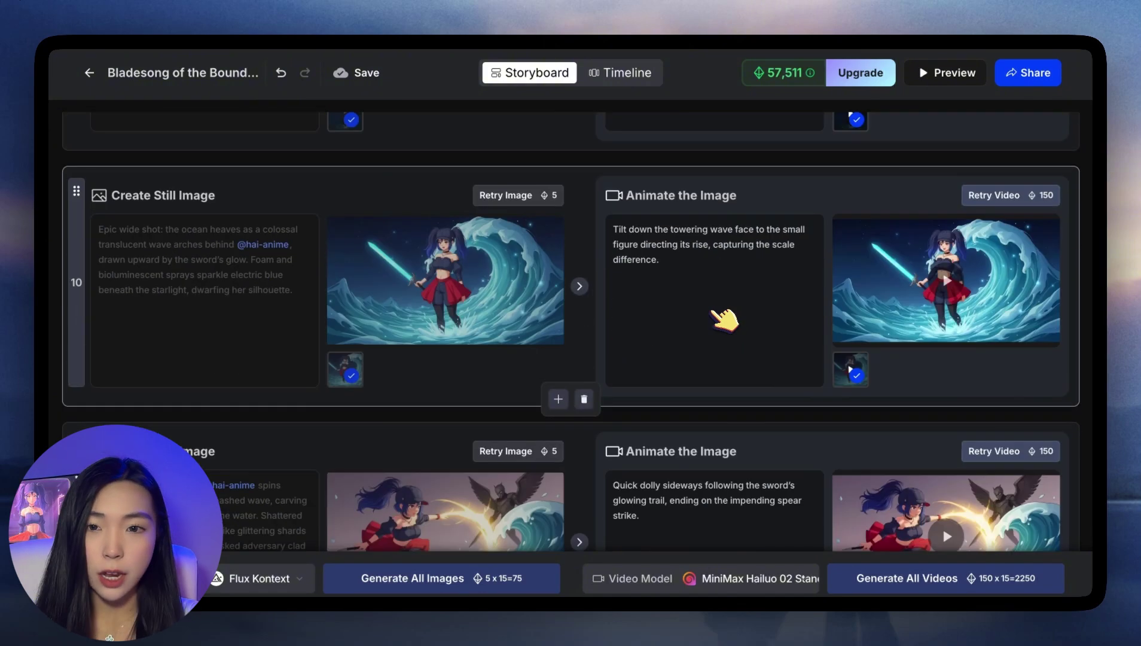
scroll(724, 320, "up", 9)
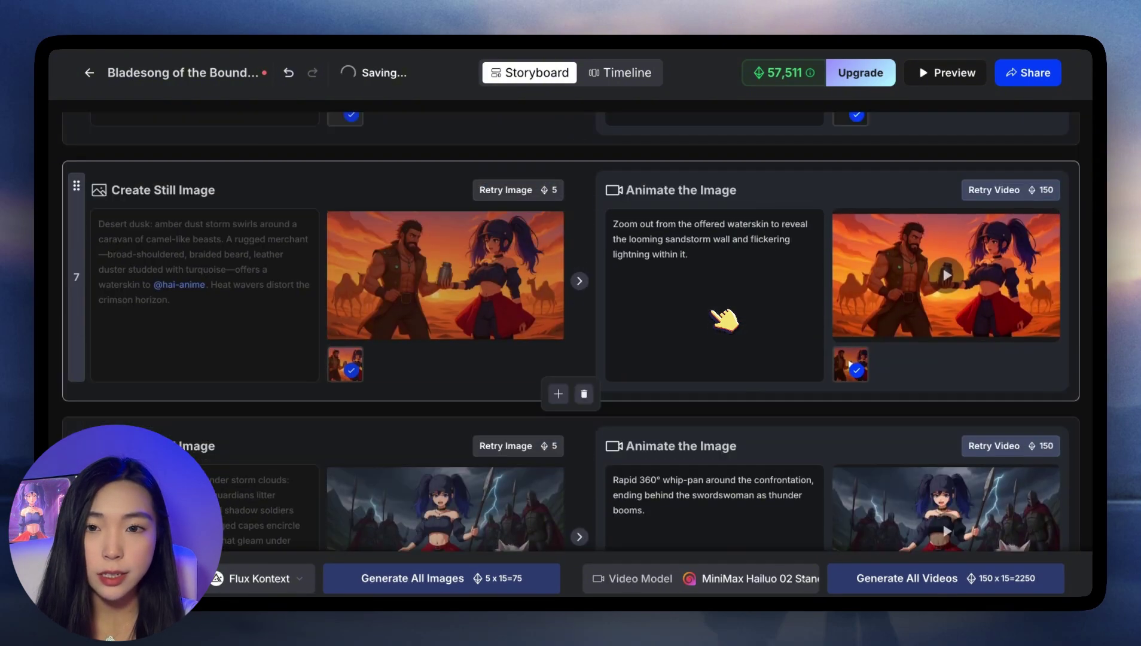
Step: Delete scene 6, the twilight city rooftop with the red-haired courier girl, from the storyboard
scroll(723, 320, "down", 3)
scroll(724, 320, "down", 1)
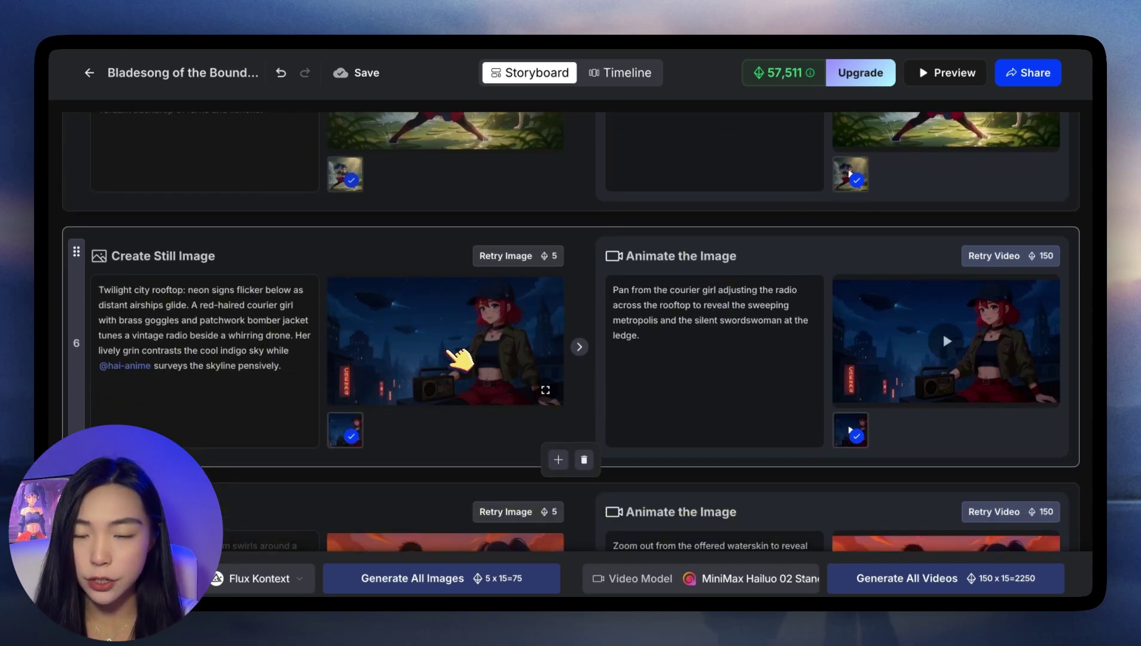
left_click(584, 459)
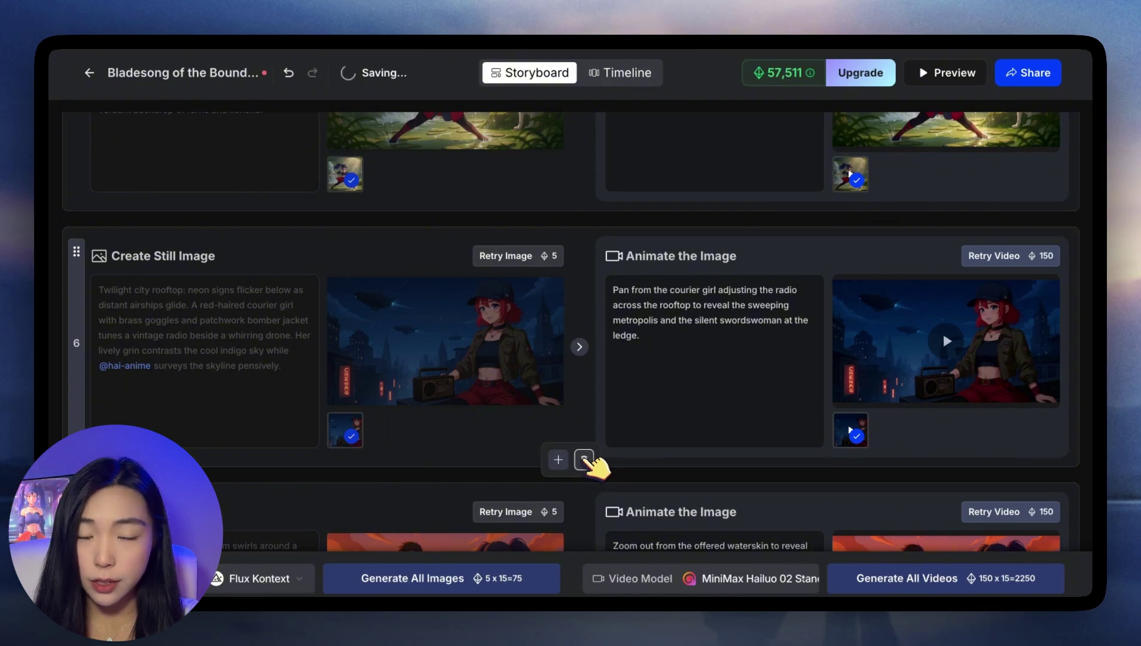
left_click(585, 459)
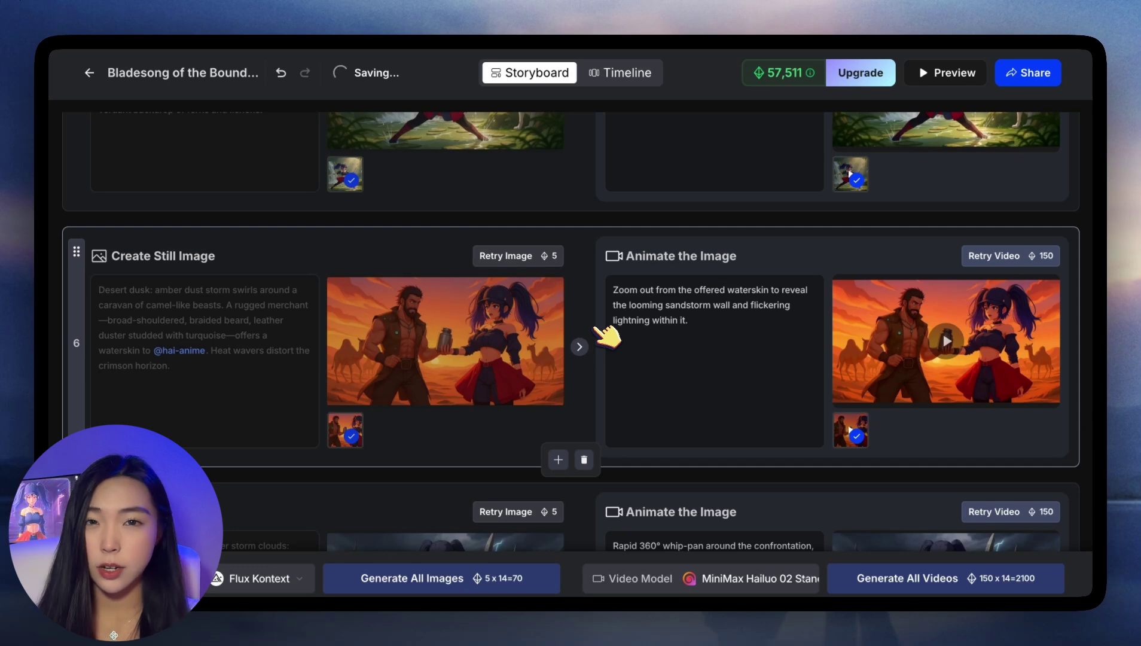
Step: Examine the clip sequence and audio track on the timeline, moving the playhead to the end of the last clip
scroll(682, 239, "up", 15)
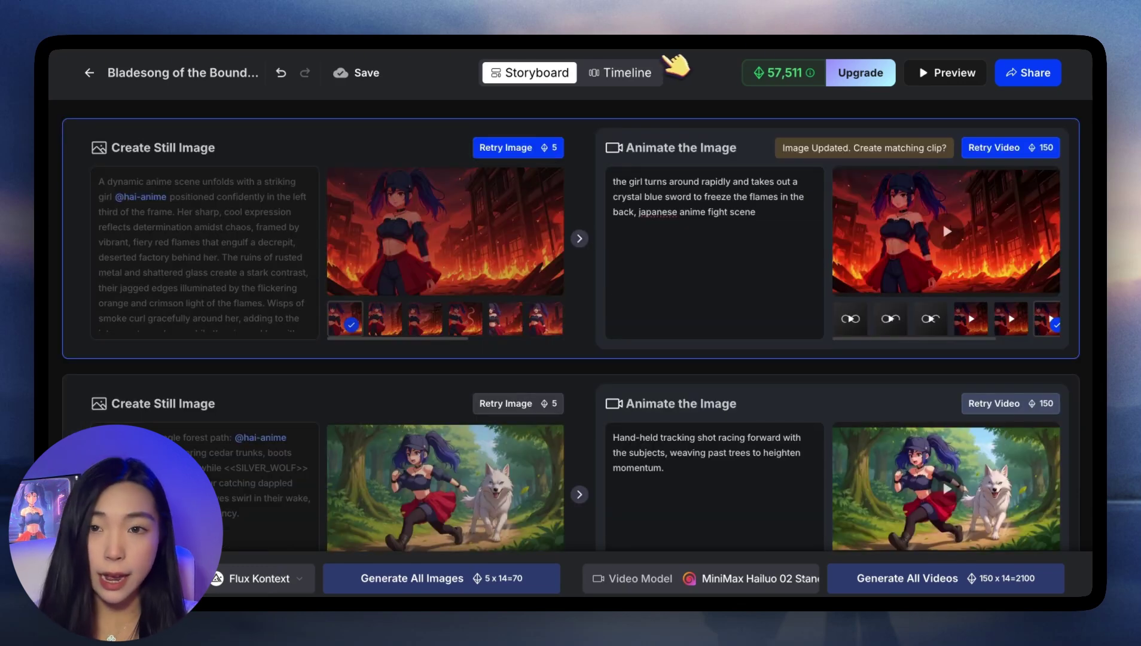
left_click(628, 77)
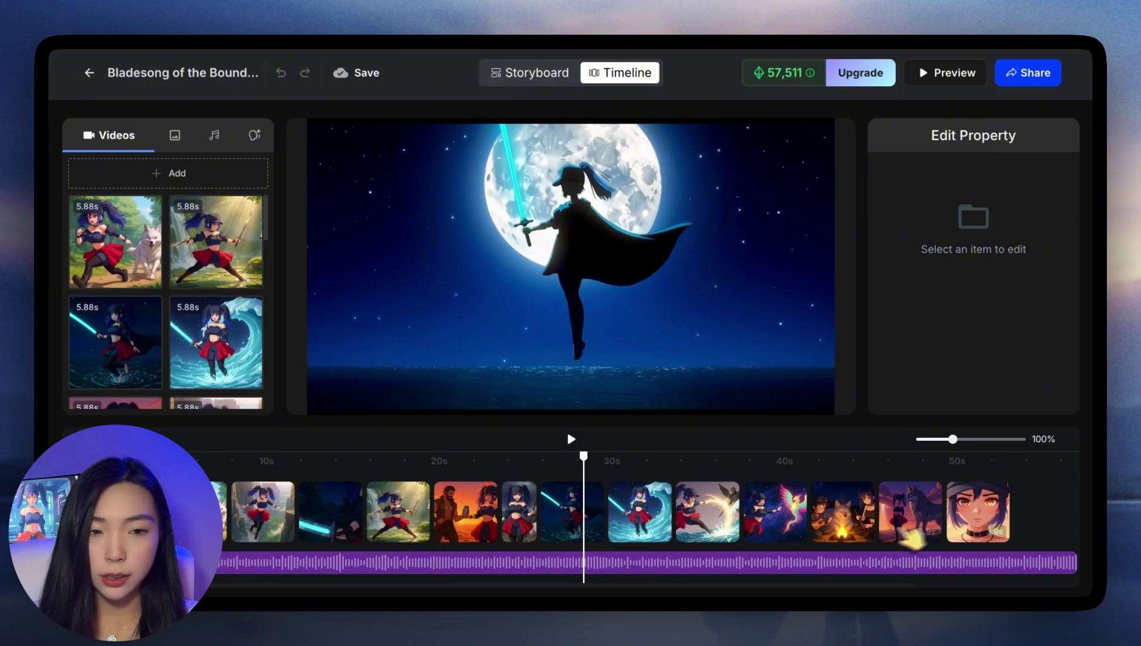
scroll(1034, 571, "right", 3)
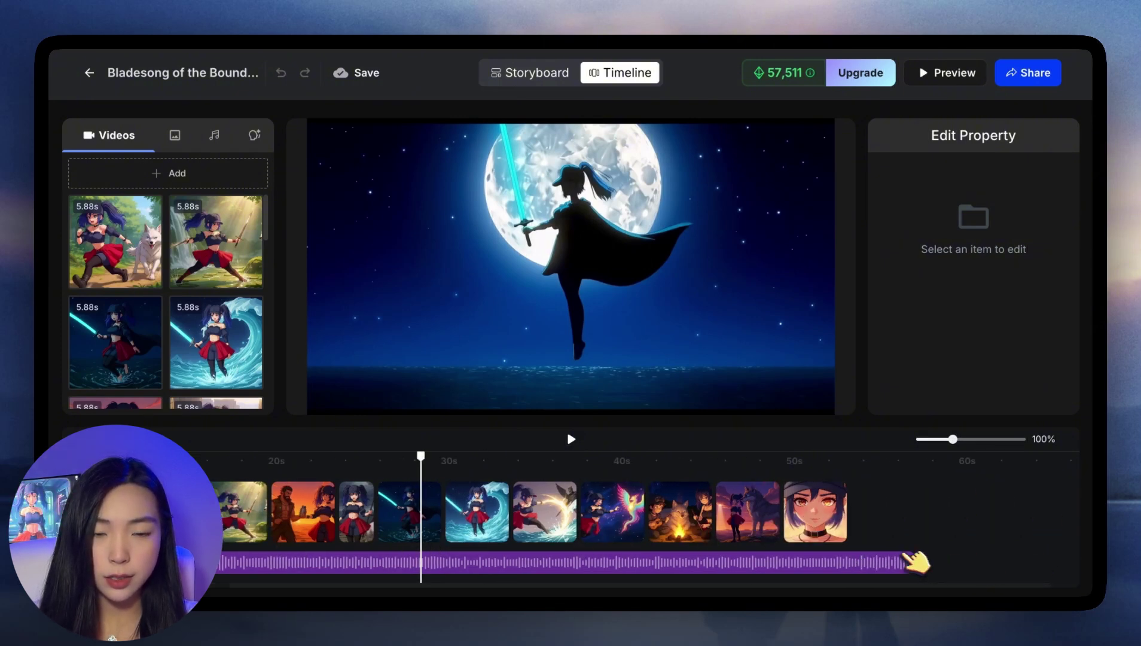
left_click(827, 458)
left_click_drag(830, 457, 864, 464)
scroll(807, 478, "left", 3)
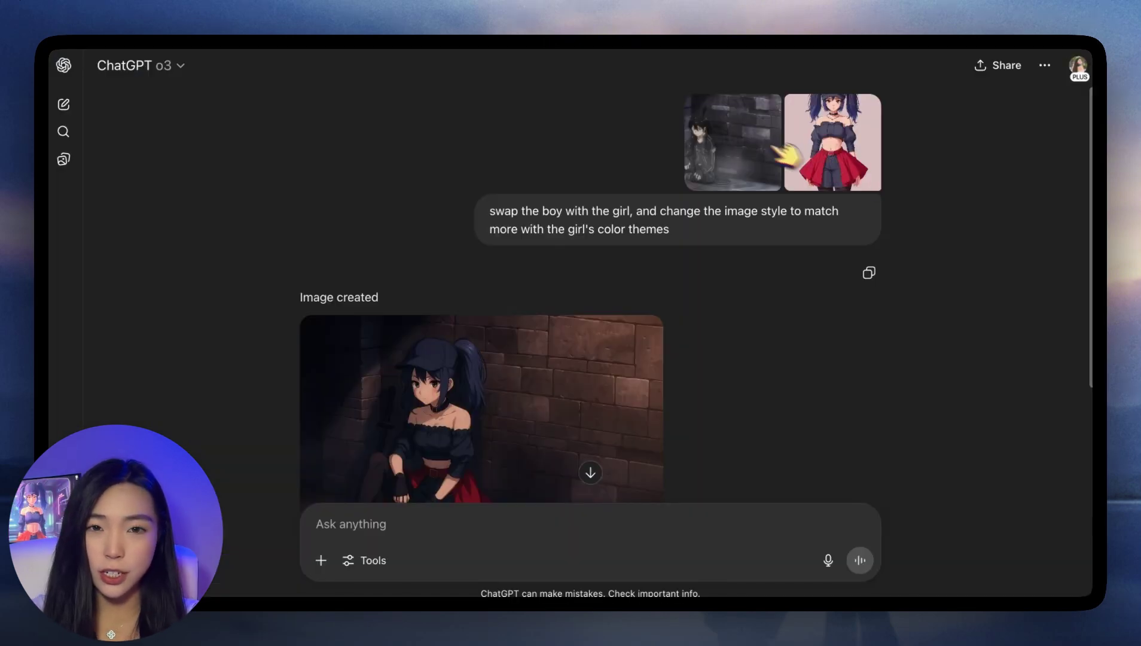
Step: In ChatGPT, examine the boy and girl reference images at full size, the swap prompt and the generated image
left_click(755, 144)
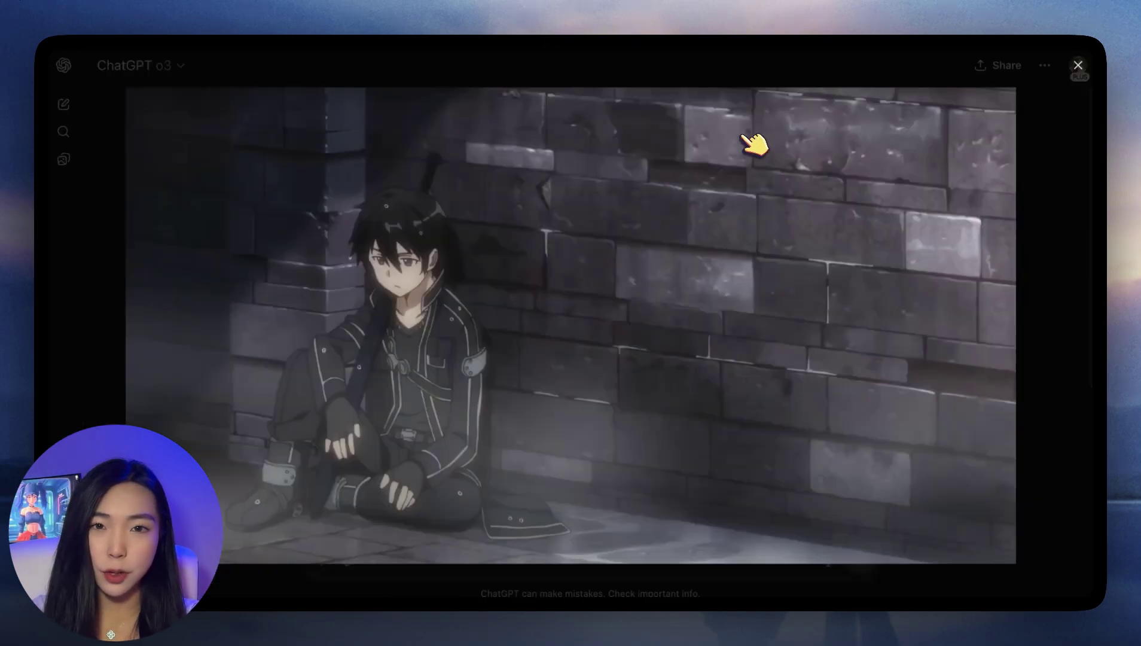
left_click(1078, 64)
left_click(849, 144)
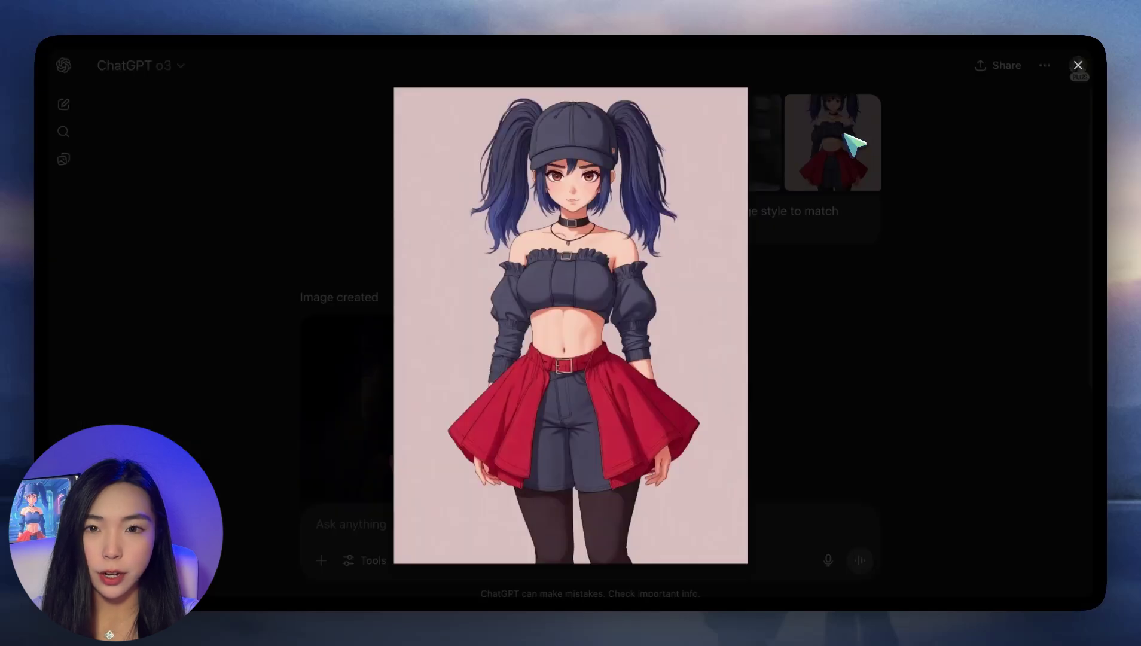
left_click(1079, 66)
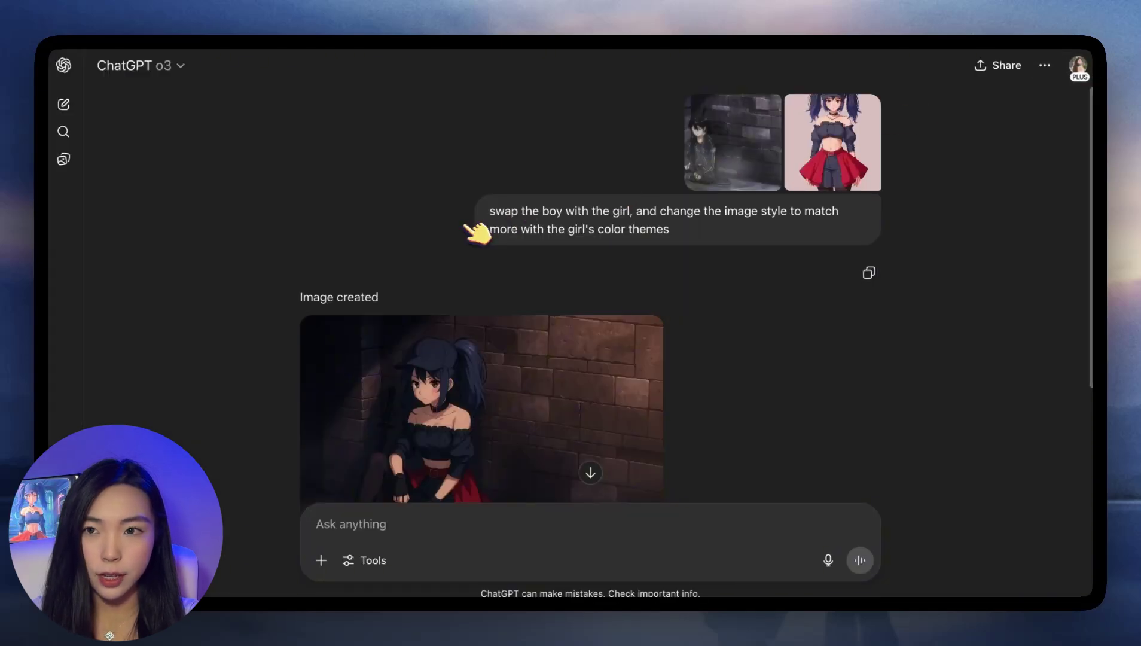
scroll(594, 229, "down", 1)
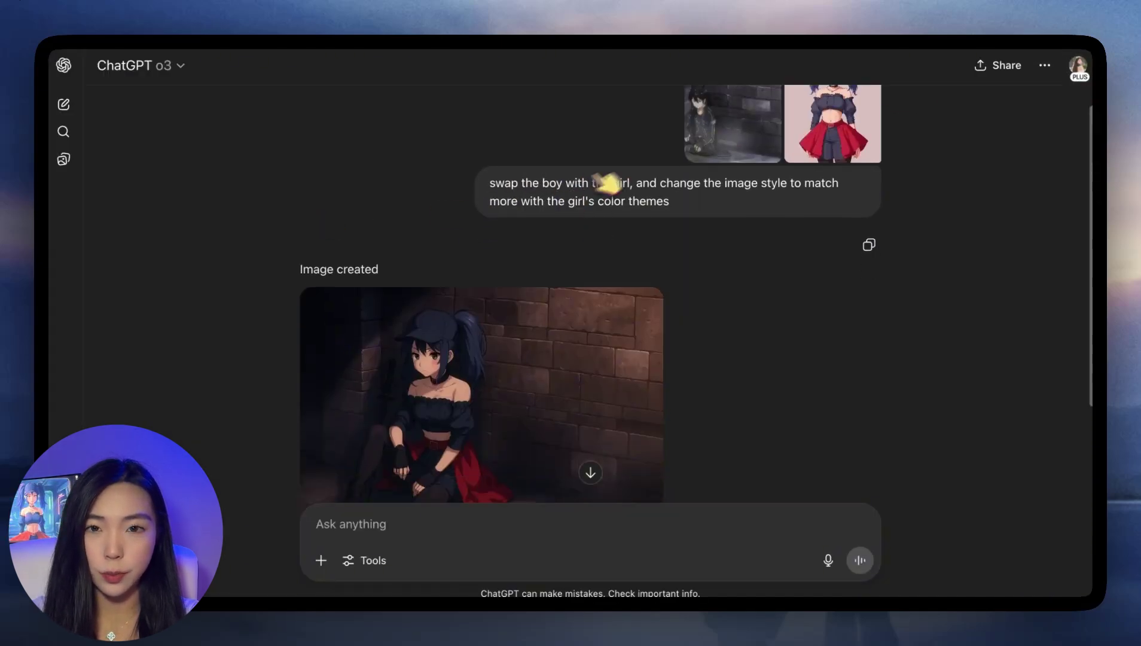
scroll(642, 259, "down", 4)
scroll(490, 287, "up", 2)
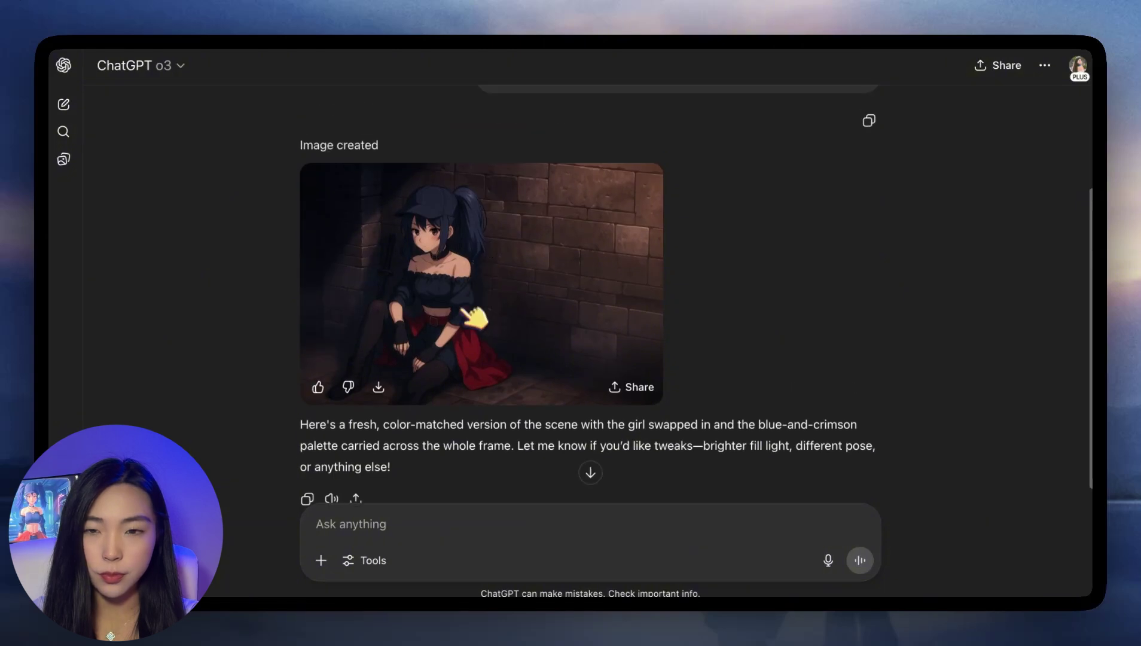
left_click(472, 321)
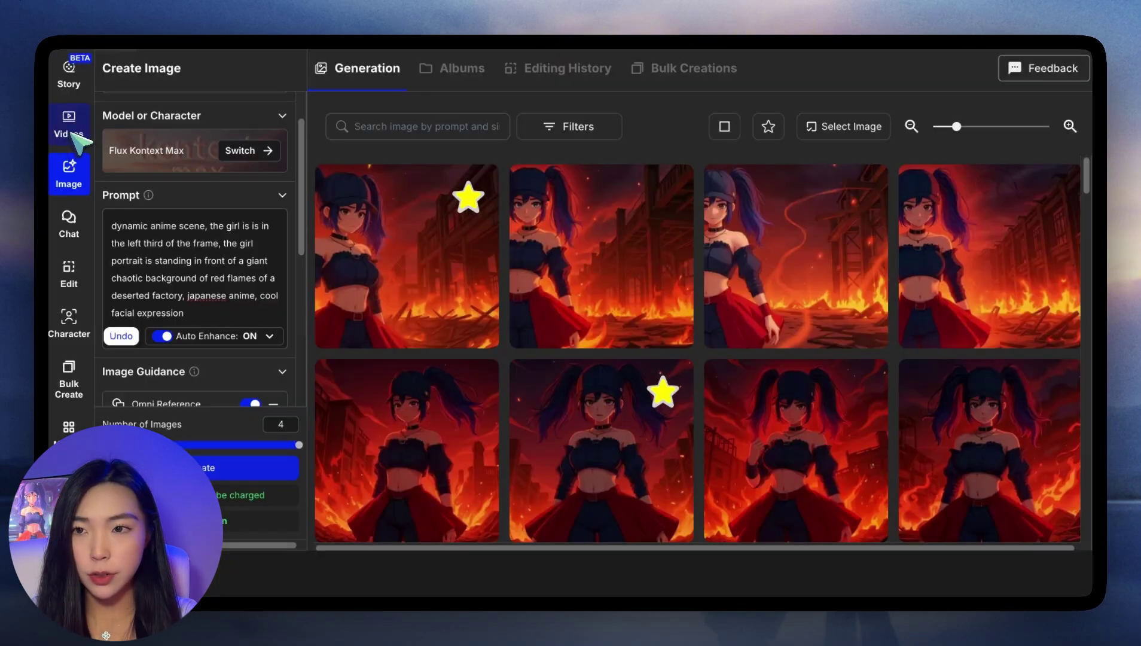
Step: Check the original shot on YouTube and generate a 1080P video from the seated-girl image with the prompt "raining, camera moves down"
left_click(69, 130)
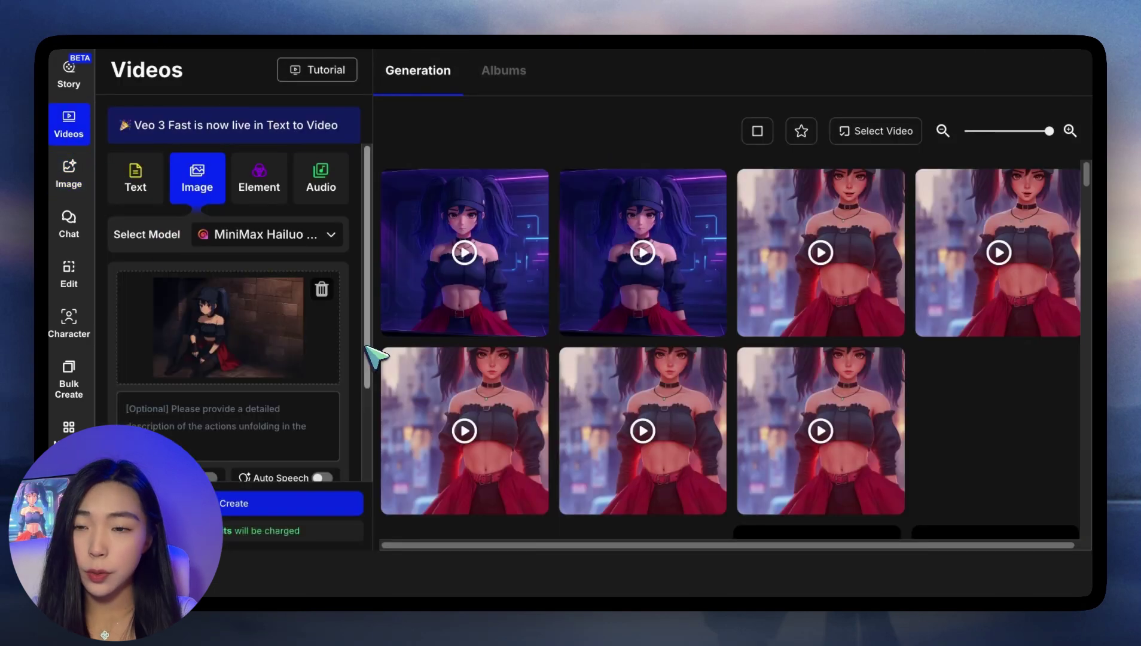
scroll(309, 380, "down", 1)
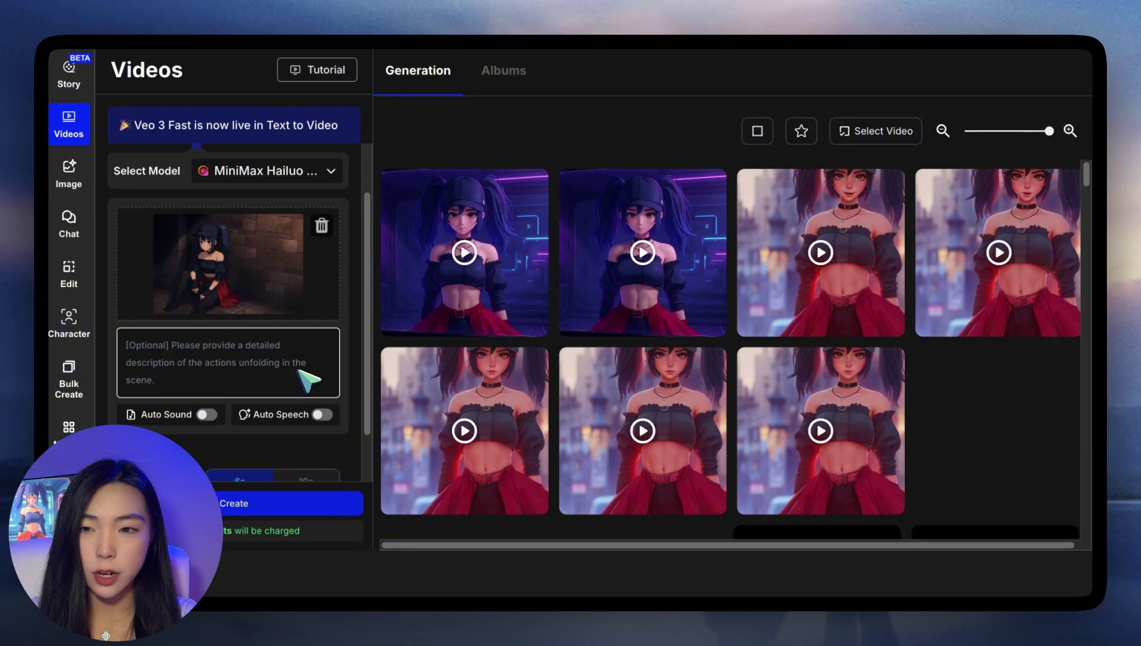
left_click(730, 13)
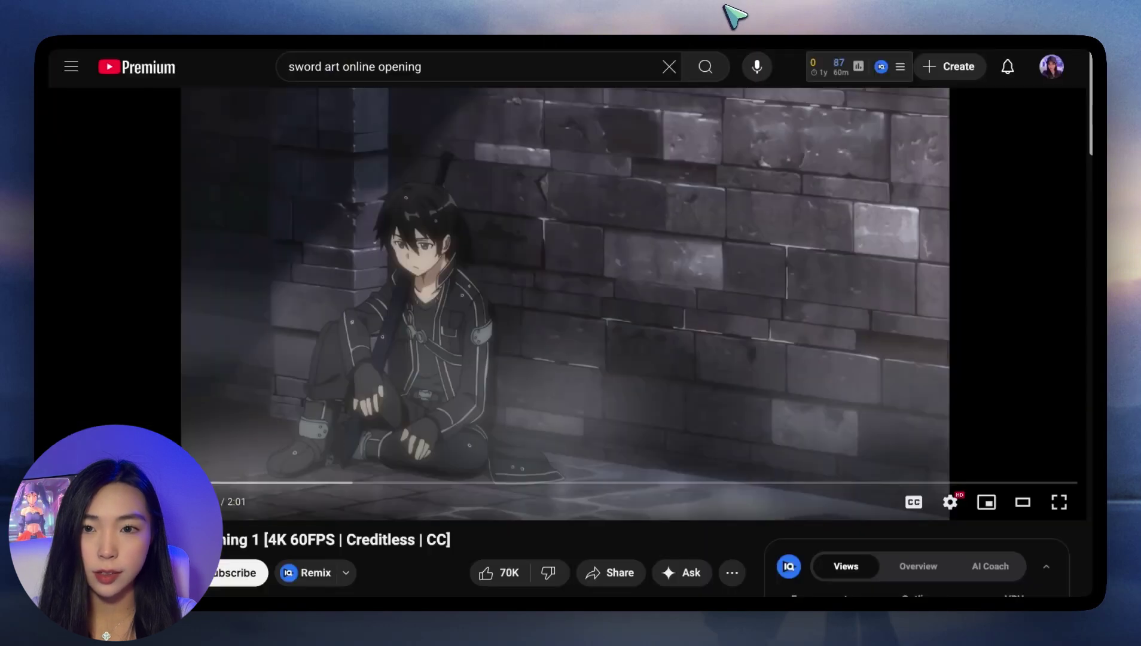
left_click(515, 262)
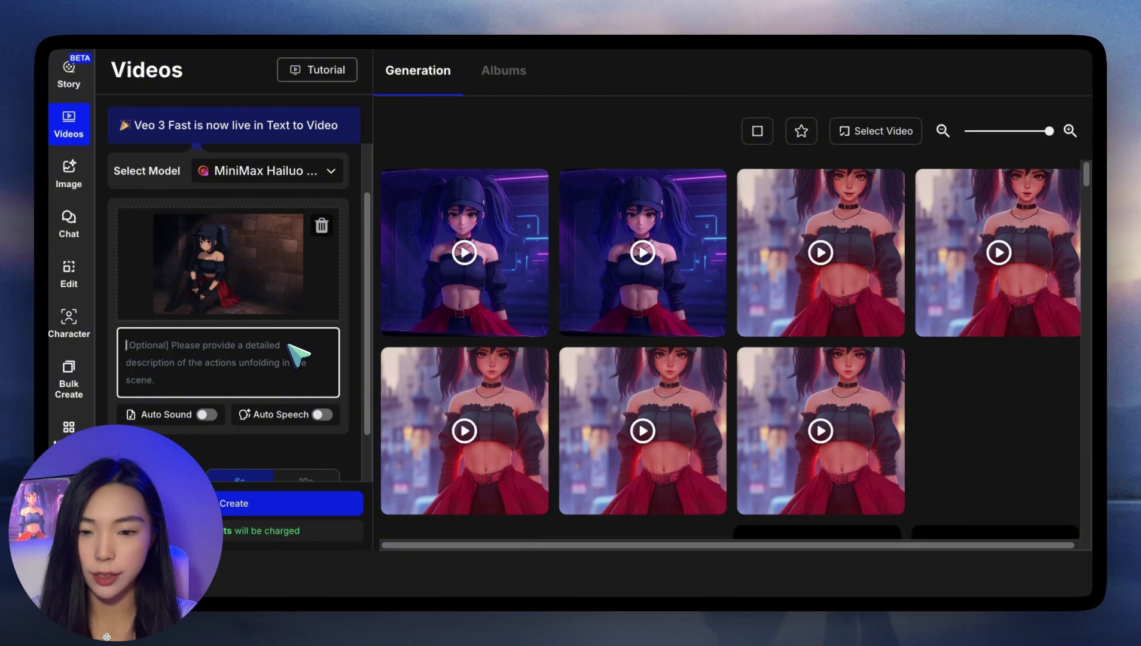
type("raining, camera moves down")
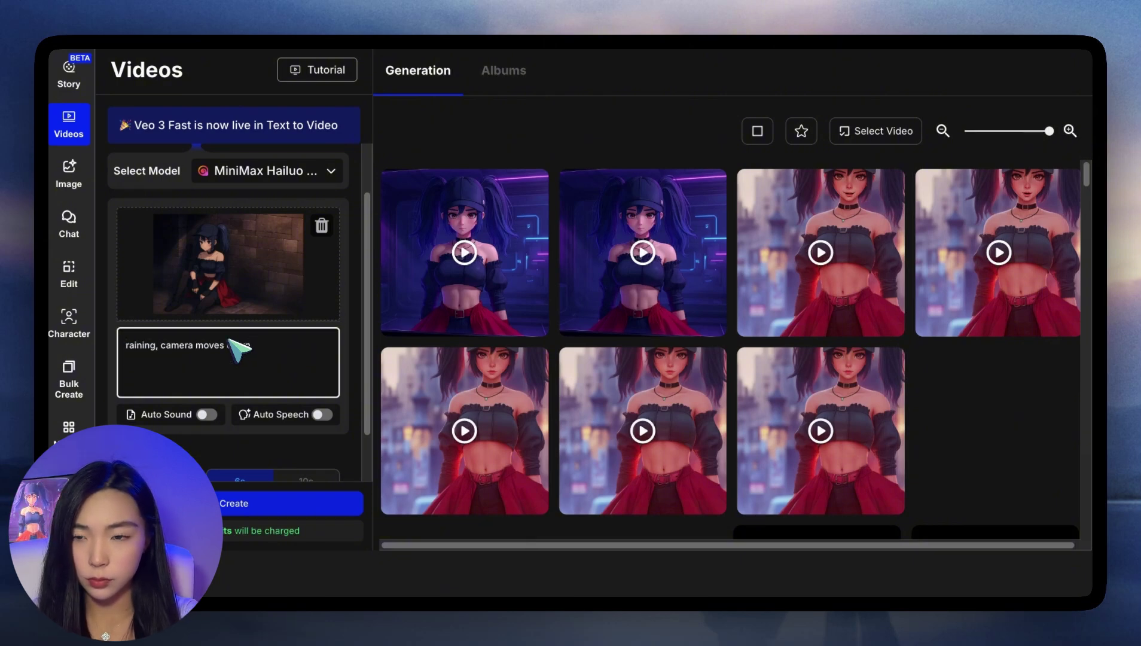
scroll(239, 349, "down", 1)
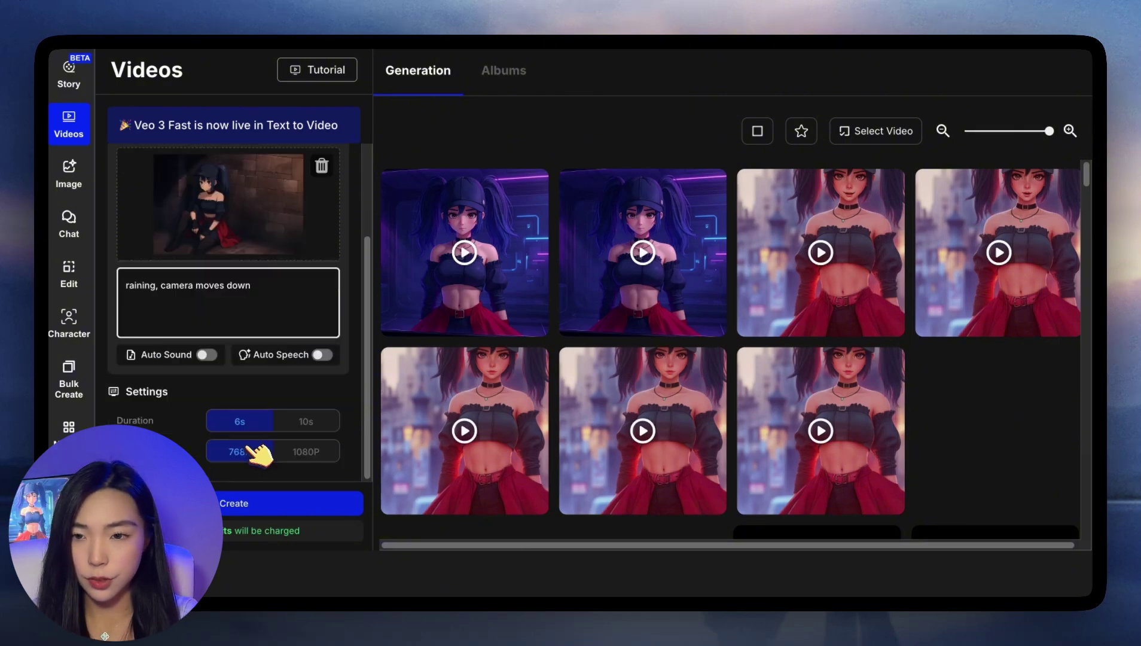
left_click(337, 452)
left_click(351, 507)
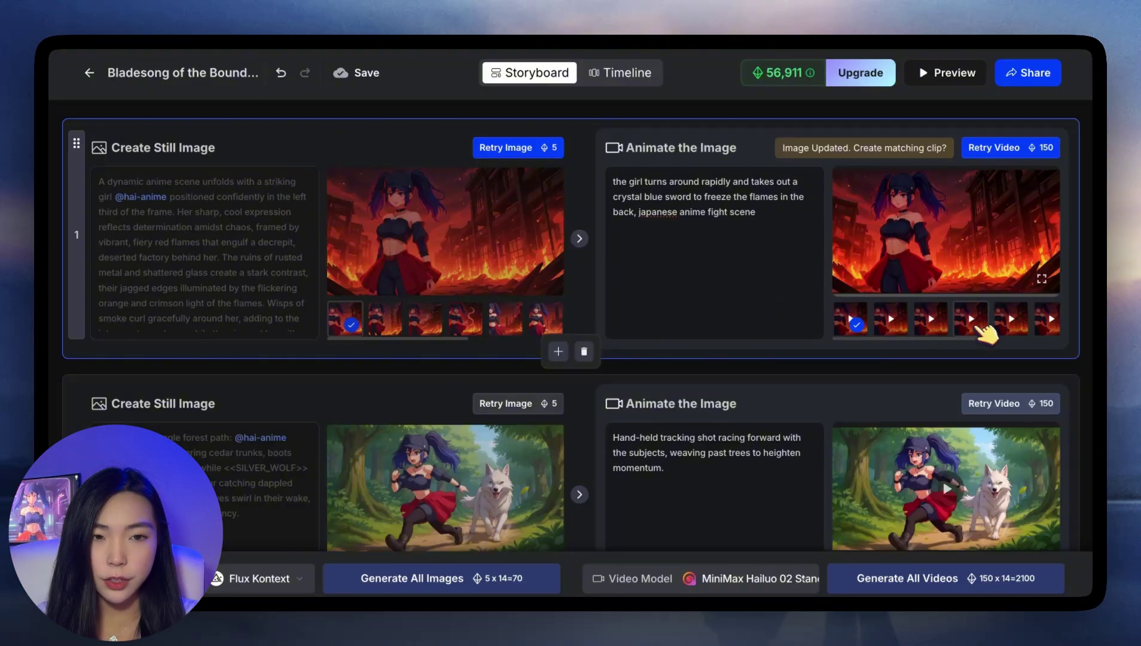
Step: Select scene 1's fourth video variation and review the scene's video at full size
left_click(981, 328)
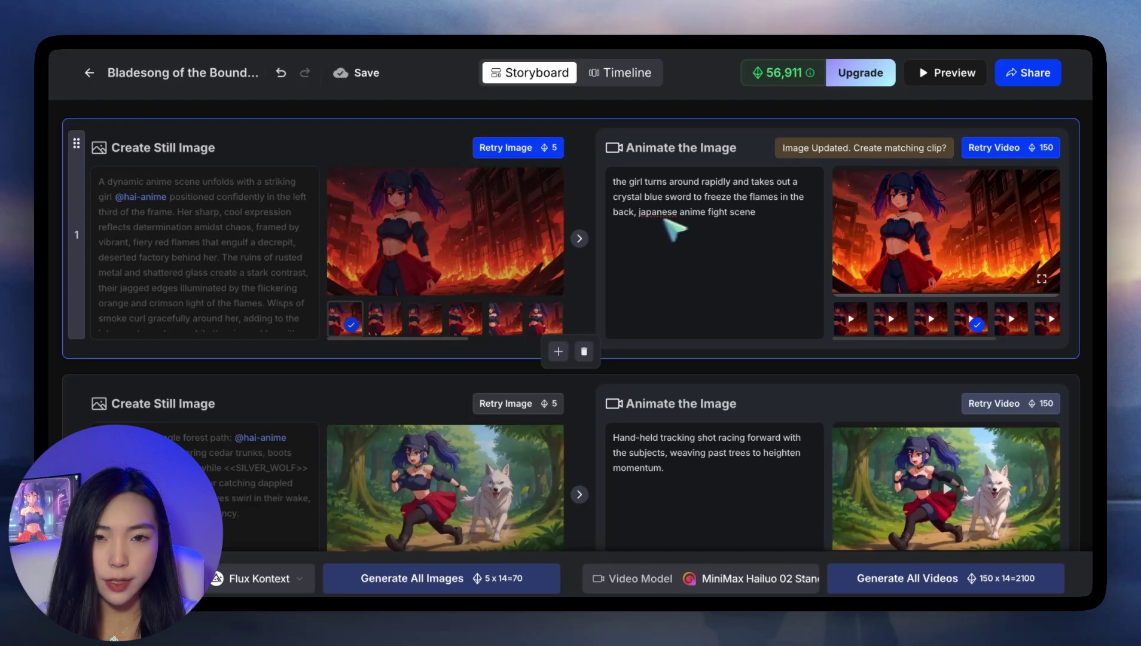
left_click(1042, 278)
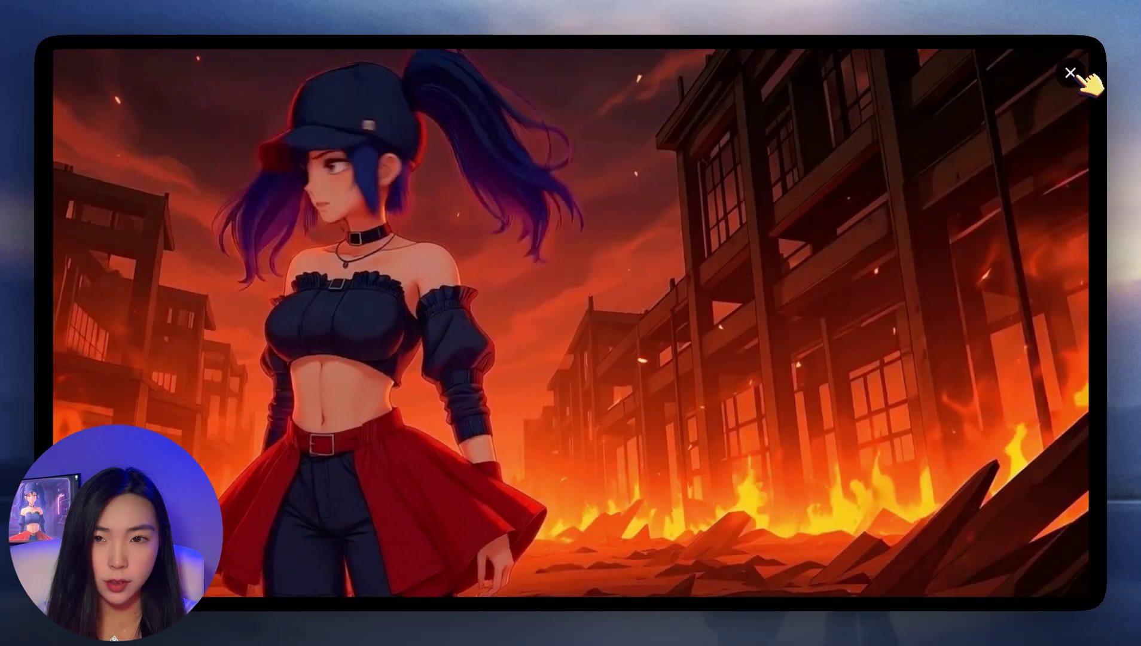
left_click(1071, 74)
left_click(1040, 279)
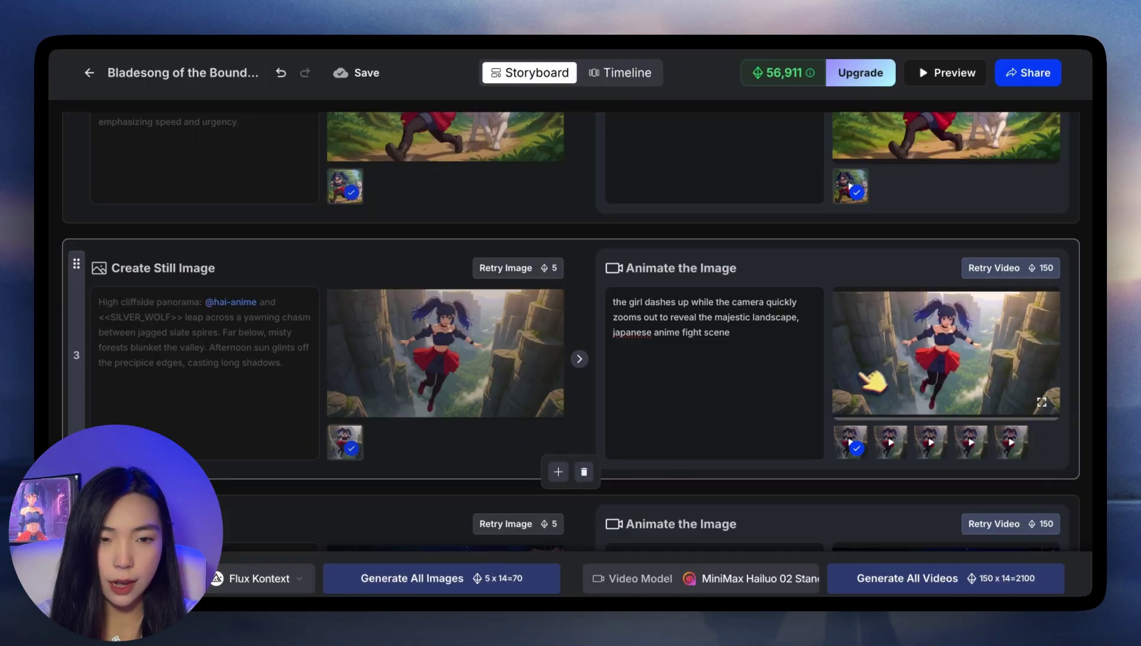
Step: Compare scene 3's fifth and first video variations at full size
left_click(1012, 437)
left_click(1041, 402)
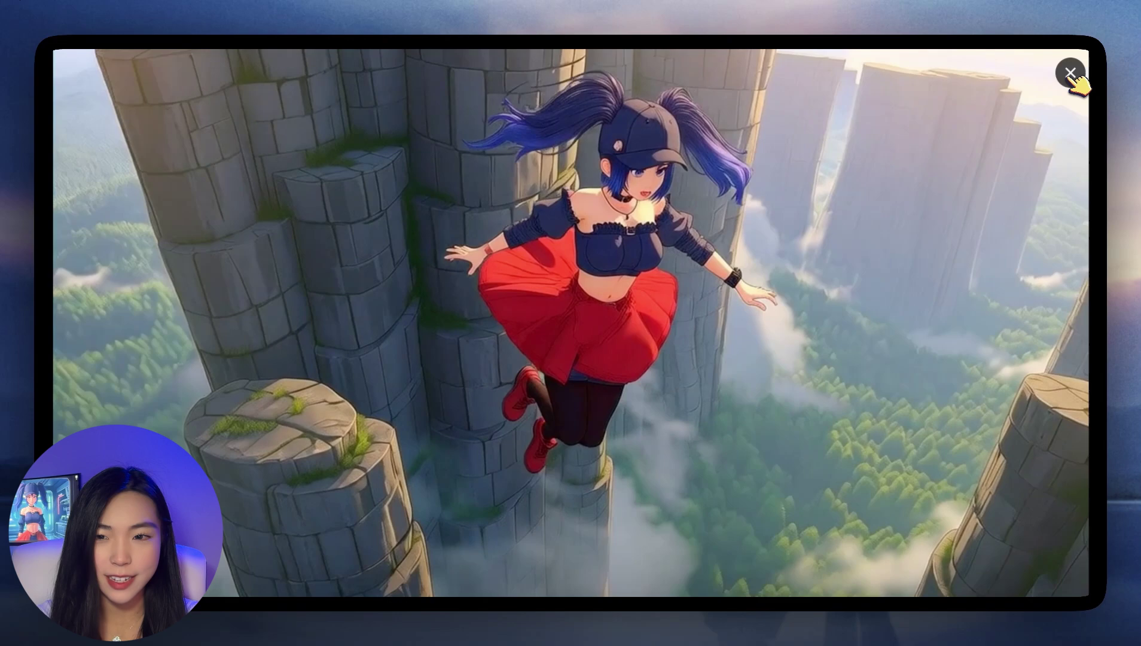
left_click(1069, 73)
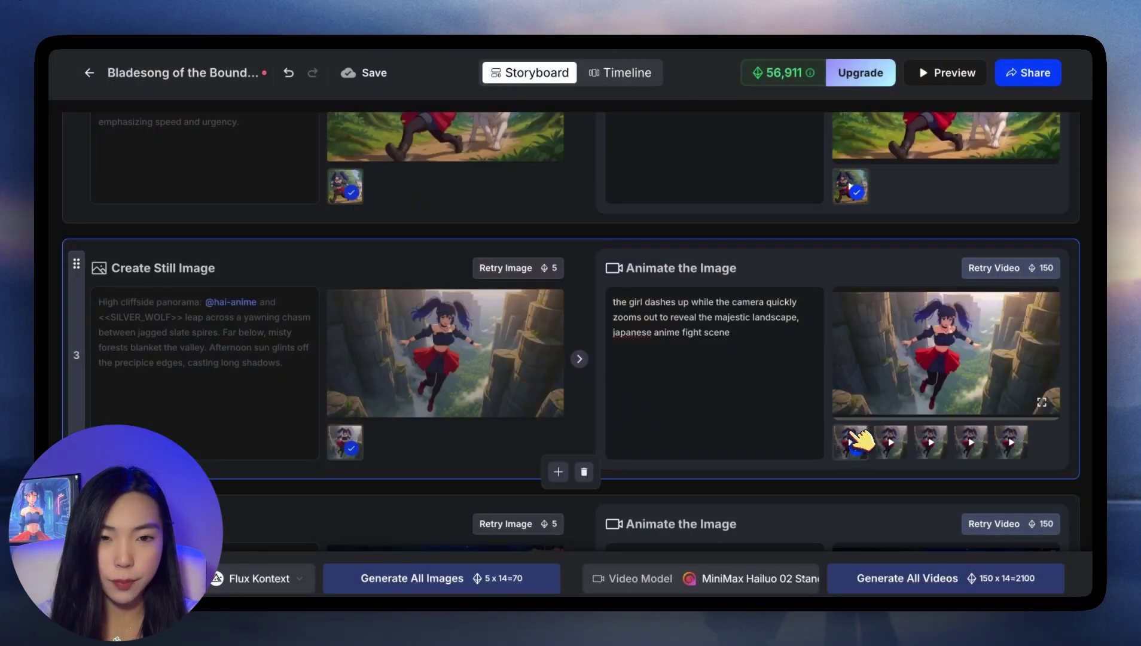
left_click(1042, 402)
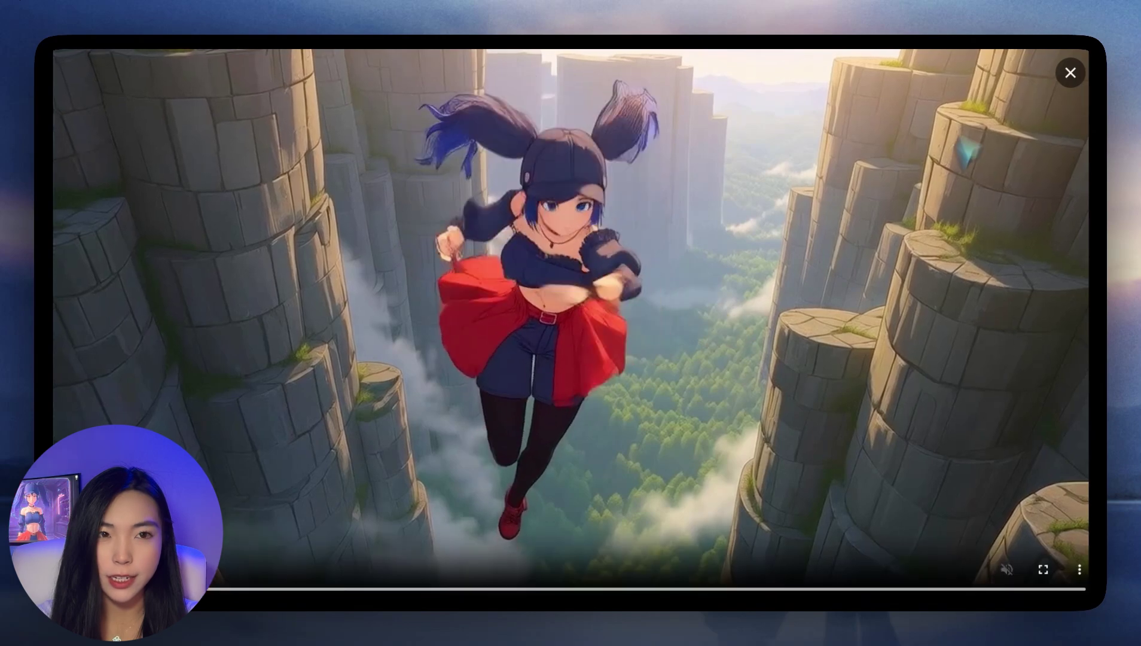
key("Escape")
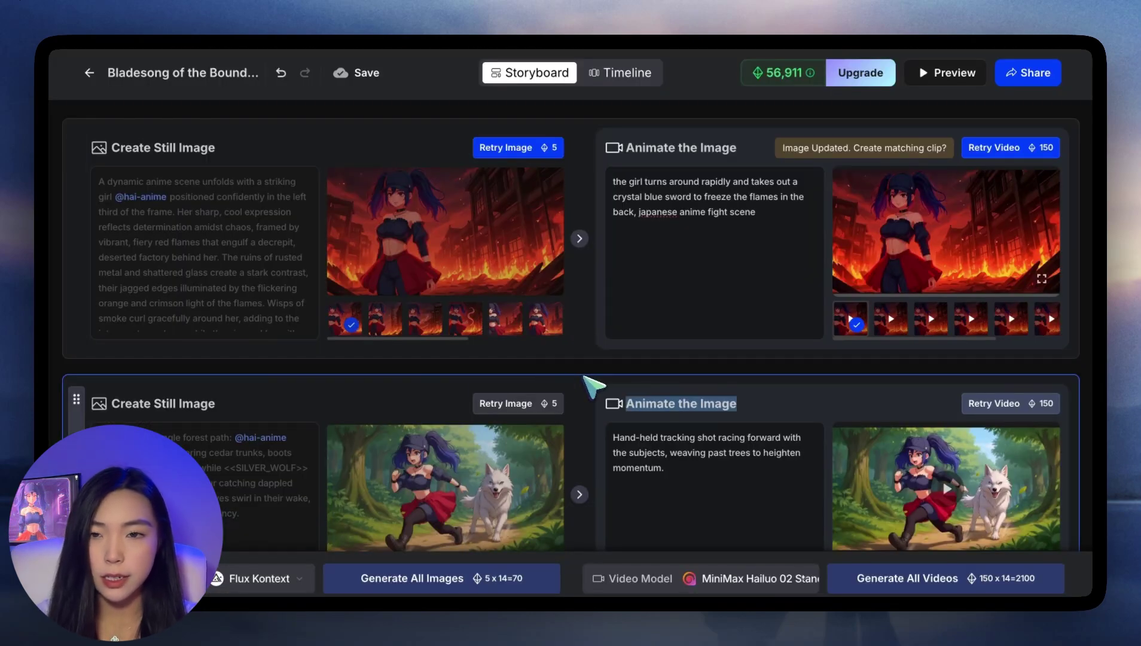
Step: Reorder the storyboard so that the scene 2 forest run comes after the cliffside leap scene
scroll(593, 387, "down", 10)
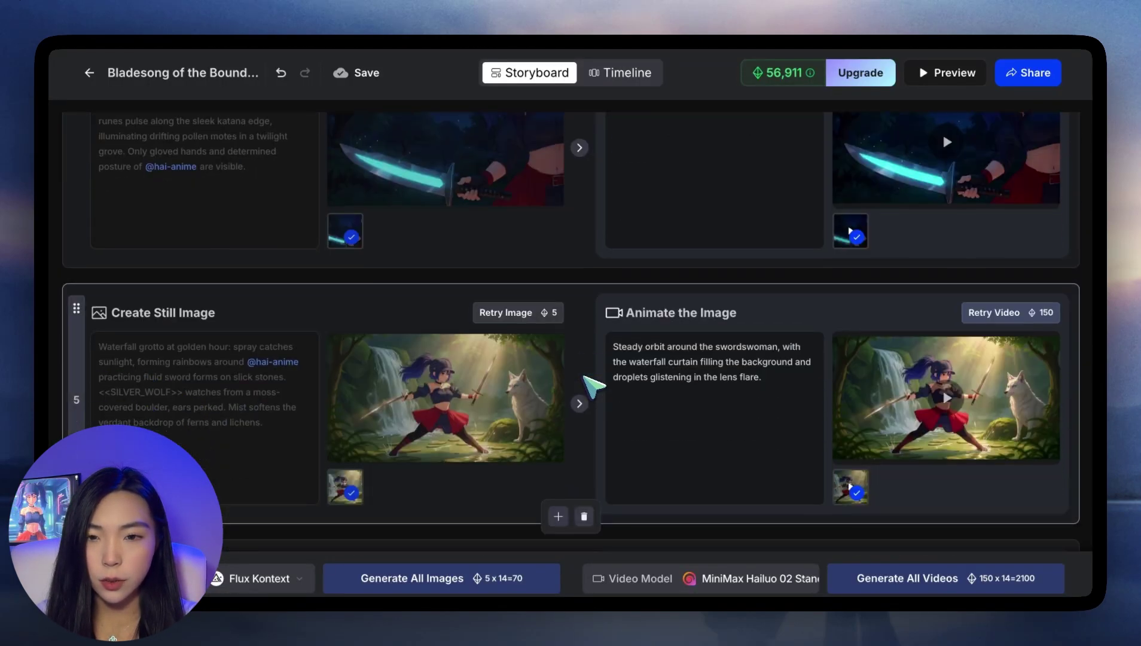
scroll(598, 421, "up", 12)
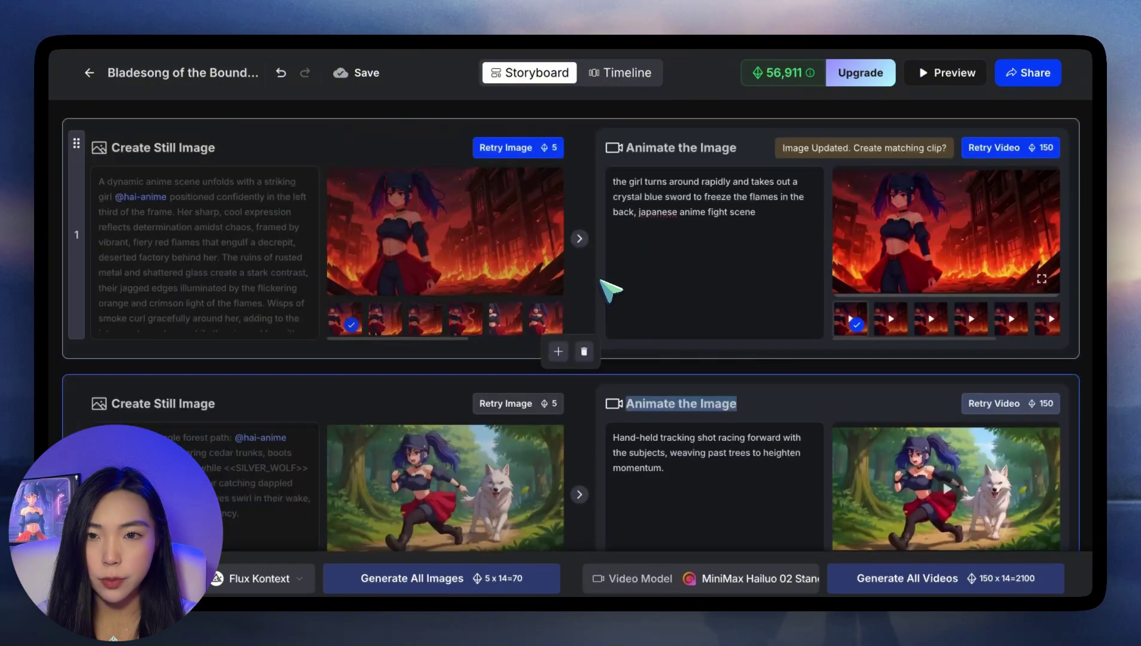
scroll(502, 239, "down", 3)
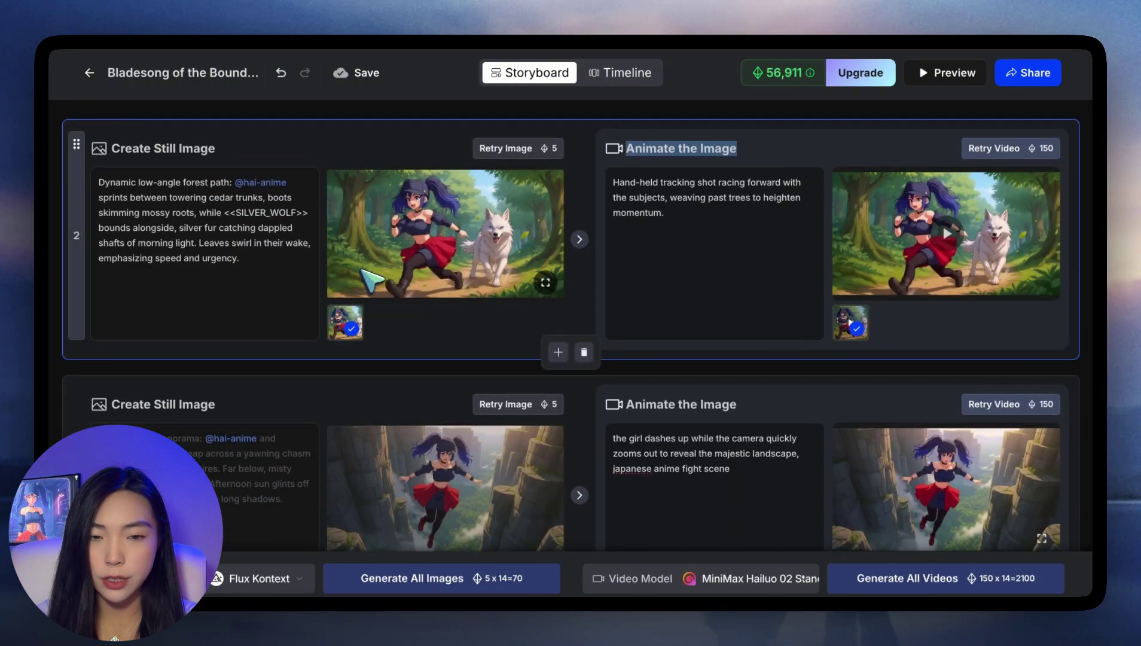
scroll(711, 294, "down", 5)
scroll(326, 313, "up", 8)
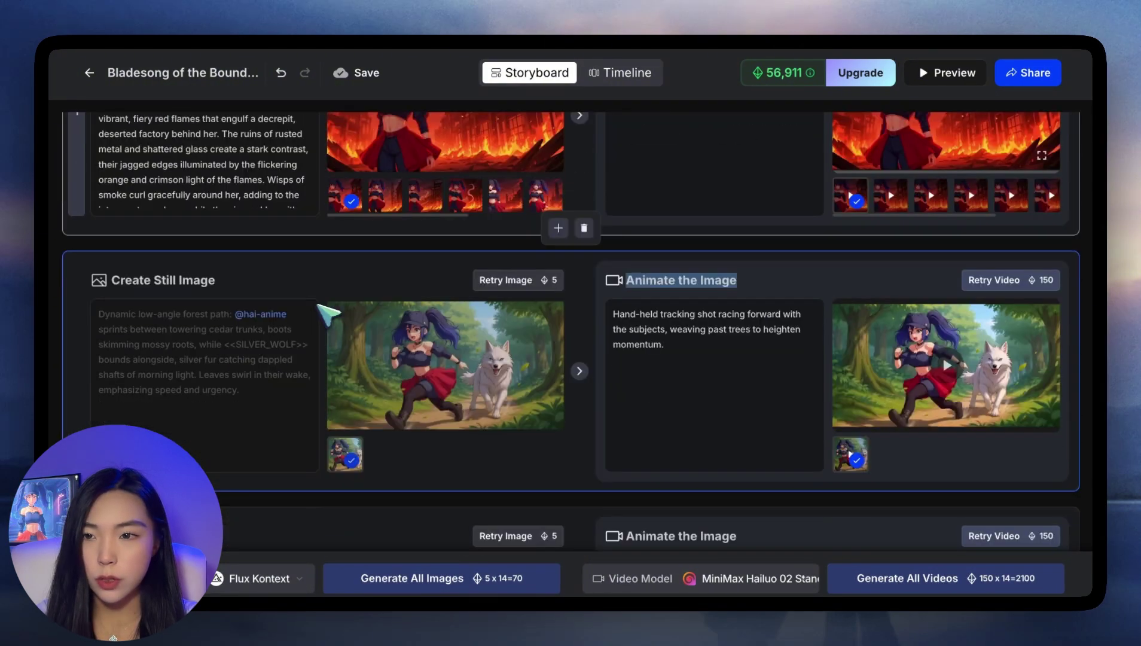
scroll(322, 313, "down", 2)
left_click_drag(87, 284, 84, 430)
scroll(191, 377, "up", 4)
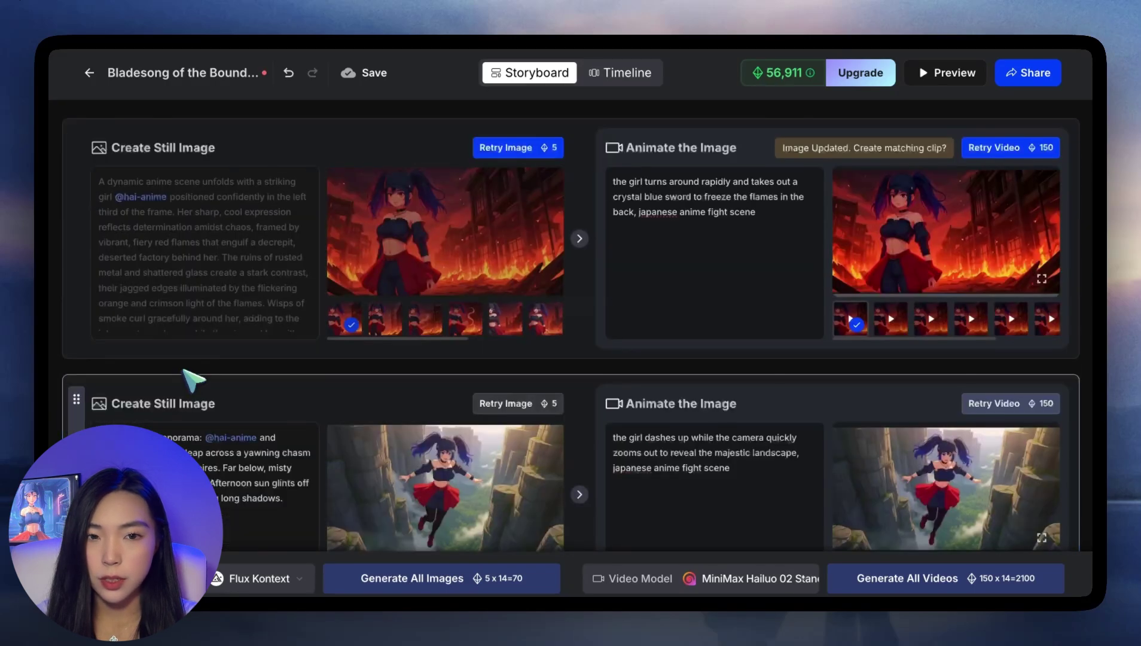
Step: Move the scene 8 moonlit ocean shot up the storyboard so that it follows the burning factory scene
scroll(178, 428, "down", 2)
scroll(201, 466, "up", 2)
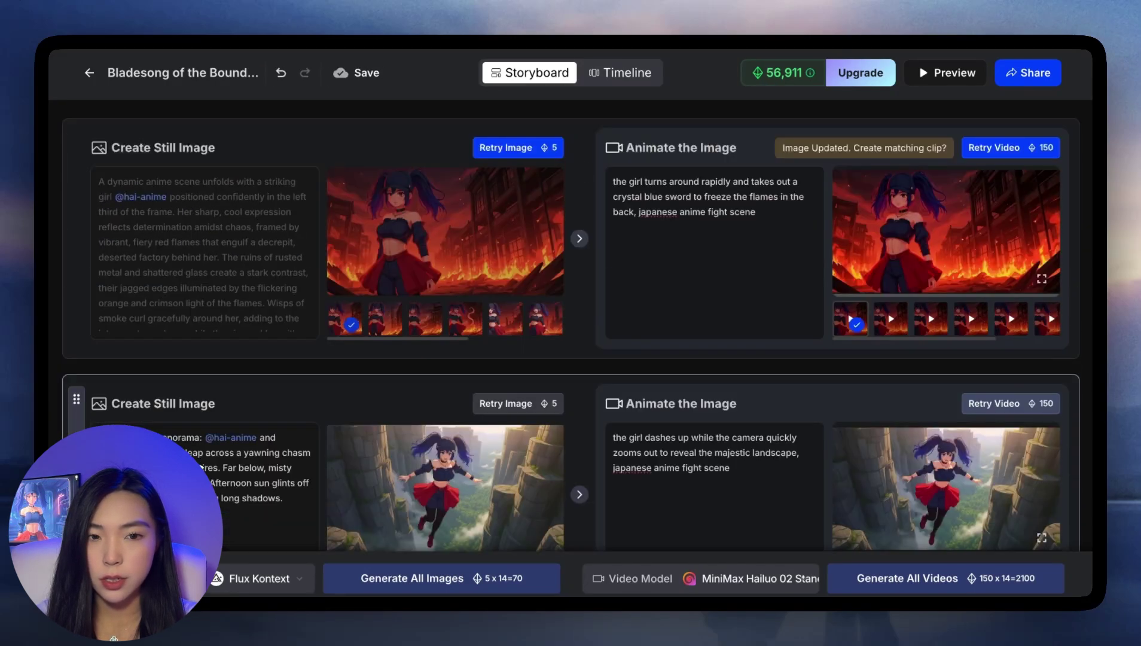
scroll(281, 325, "down", 15)
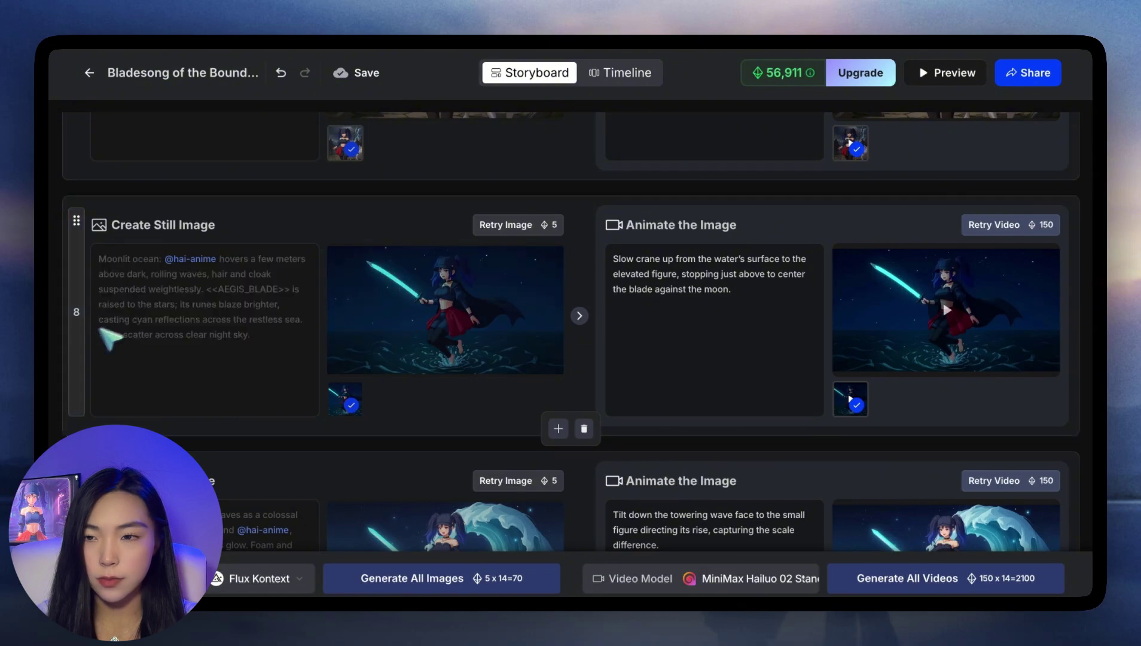
scroll(90, 376, "up", 15)
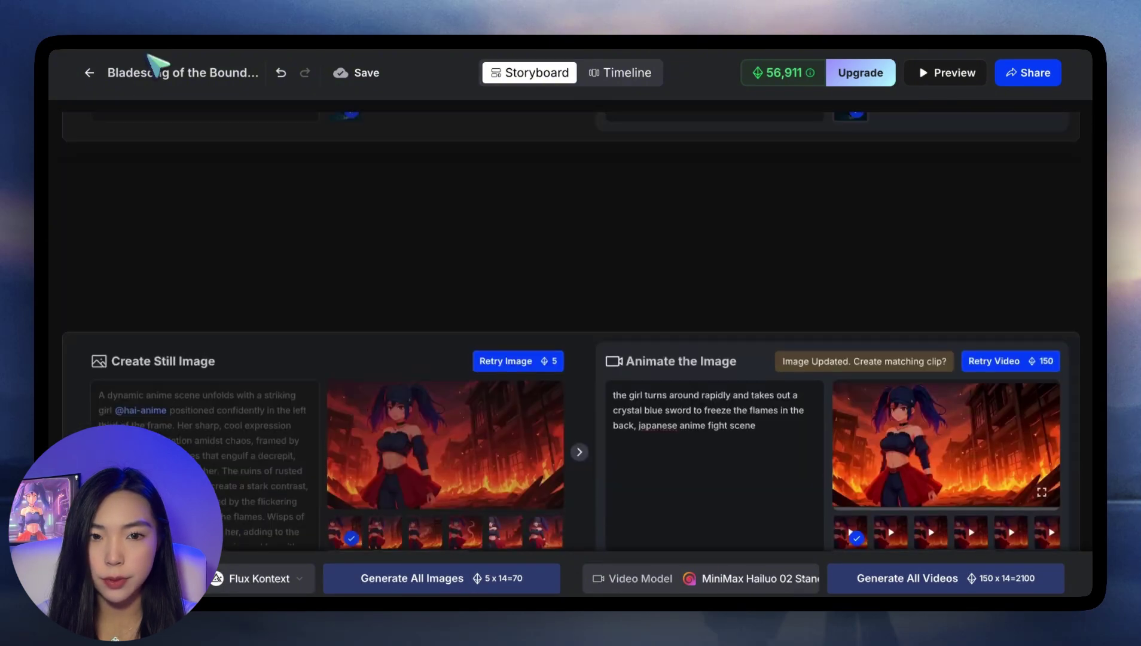
left_click_drag(152, 62, 152, 334)
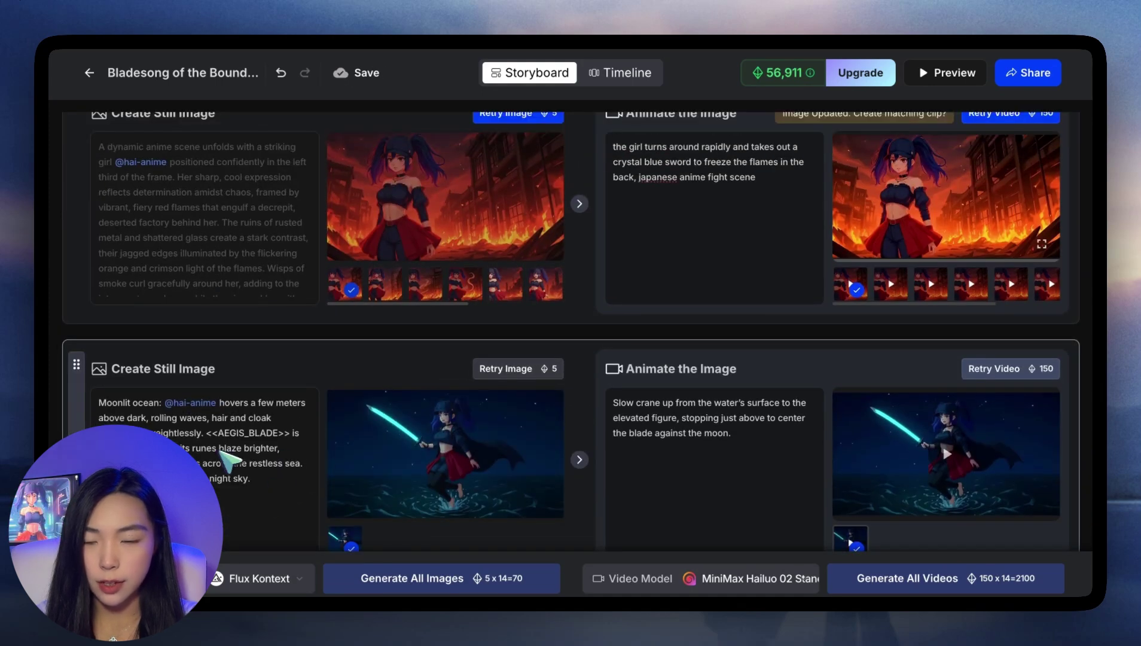
Step: Add "japanese anime fight scene," and "with a cool and confident facial expression" to scene 2's image prompt, regenerate the image and inspect it
left_click(98, 403)
type("japanese anime fight scene, Moonlit ocean:")
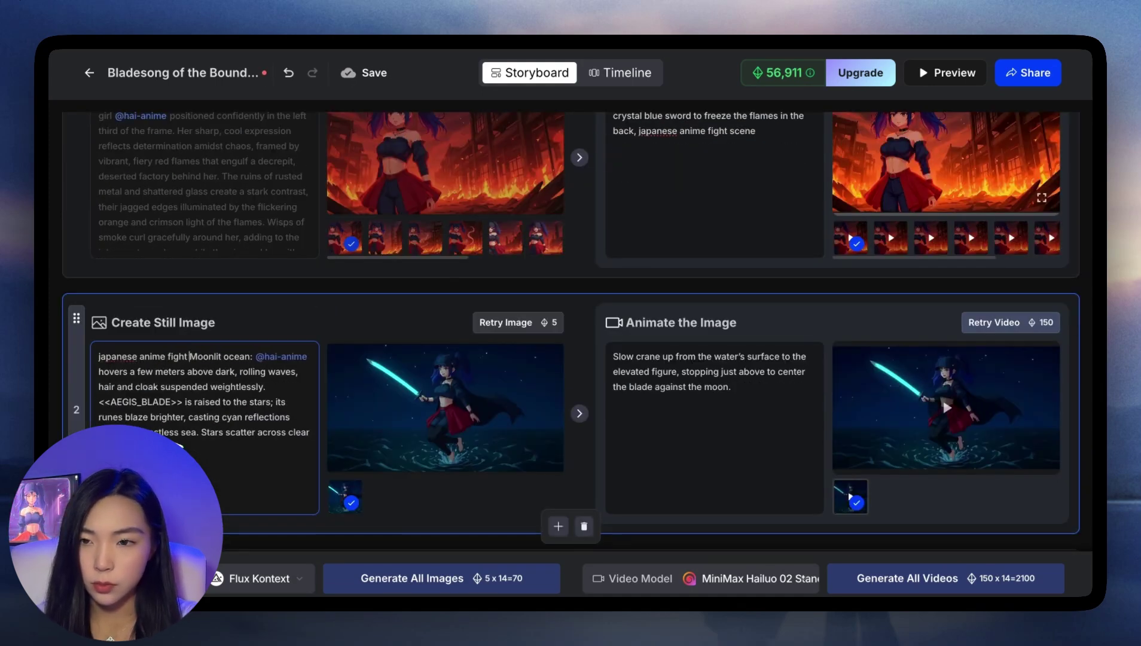
left_click(497, 334)
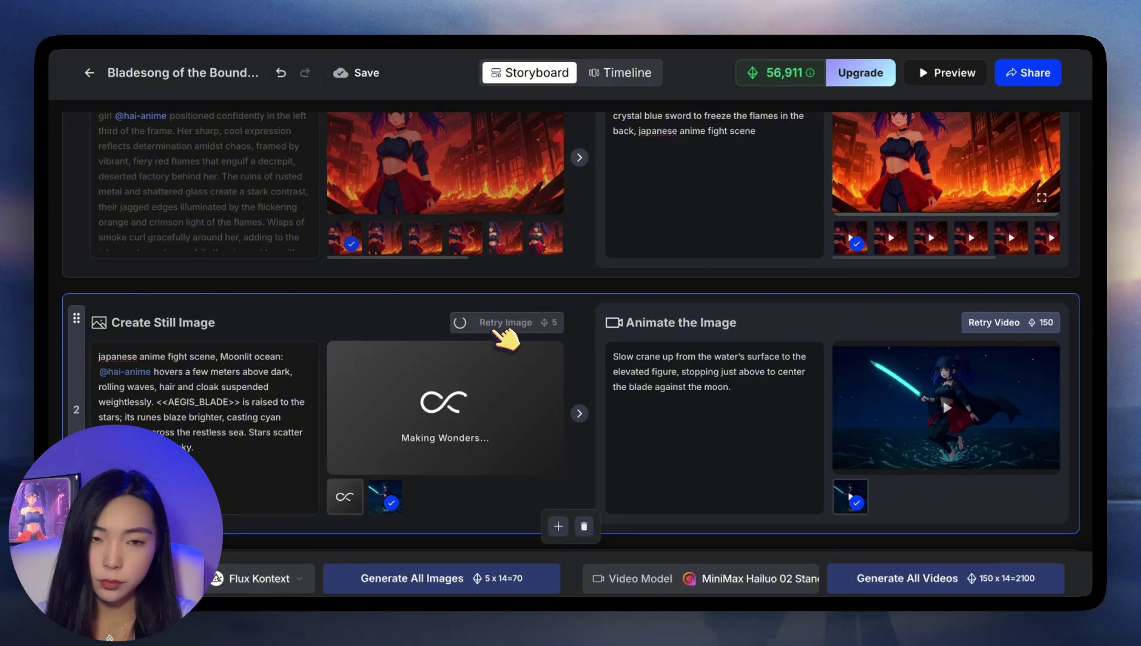
left_click(556, 366)
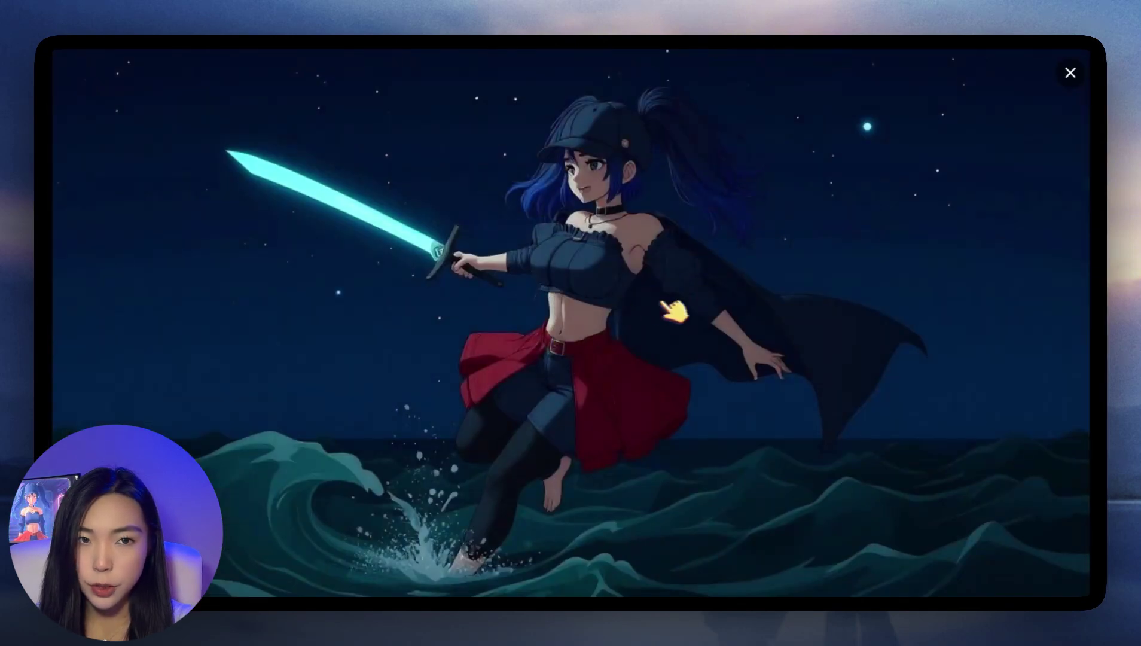
left_click(1070, 73)
Step: Rewrite scene 2's video prompt: camera arcs around the girl with big shaky random movements, sword slam triggers tall waves on both sides, camera zooms out
triple_click(616, 266)
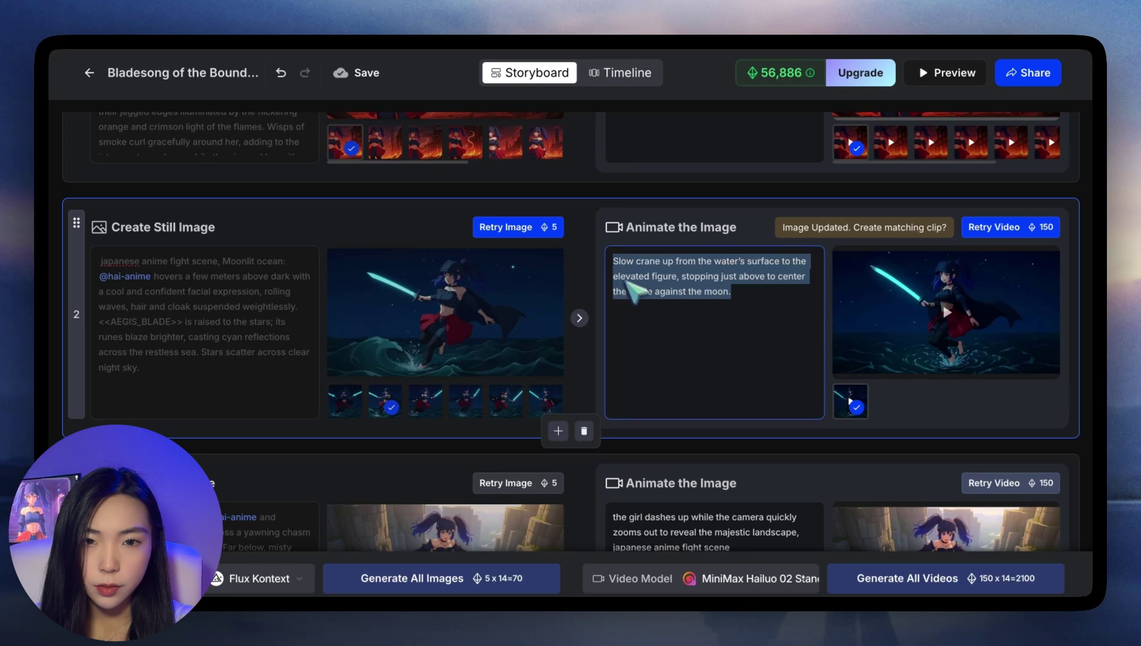
type("the camera arcs around the girl with big shaky random movements.")
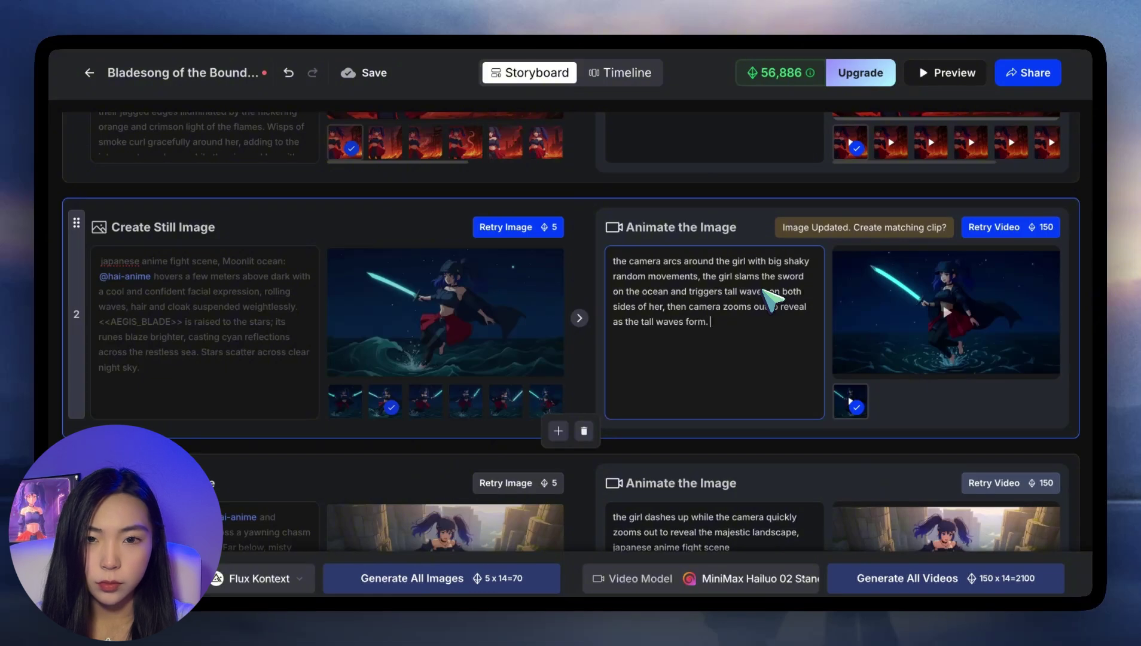
Step: Prefix scene 2's video prompt with "japanese anime fight scene," and generate several new video variations
key("ctrl+Home")
type("japanese anime fight scene,")
left_click(1009, 227)
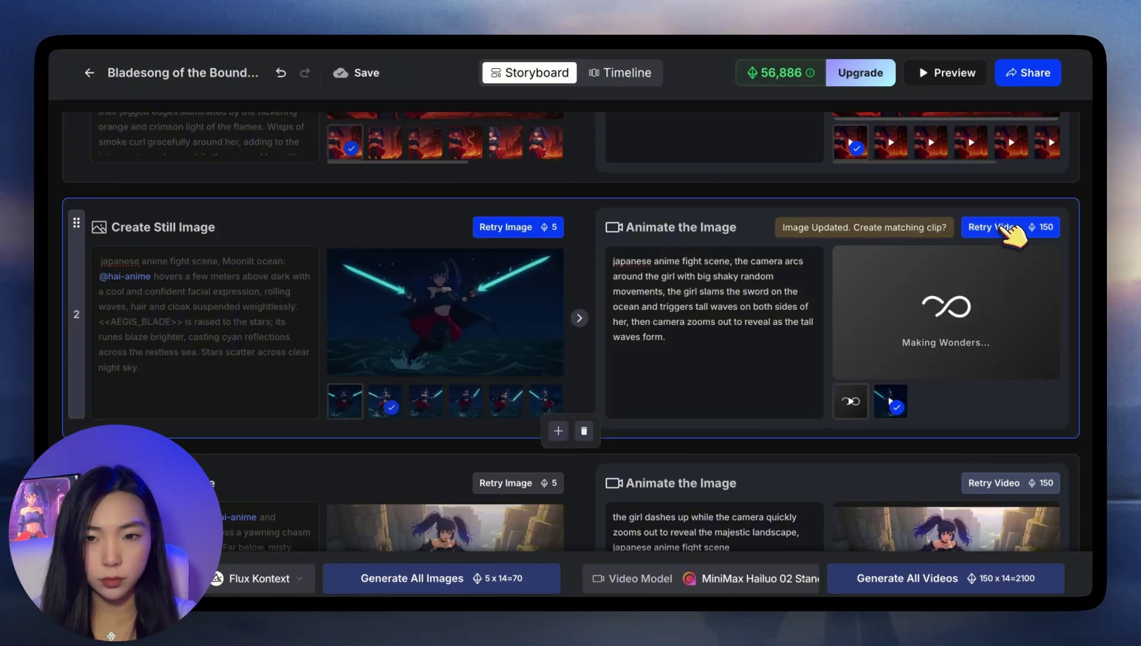
left_click(1009, 227)
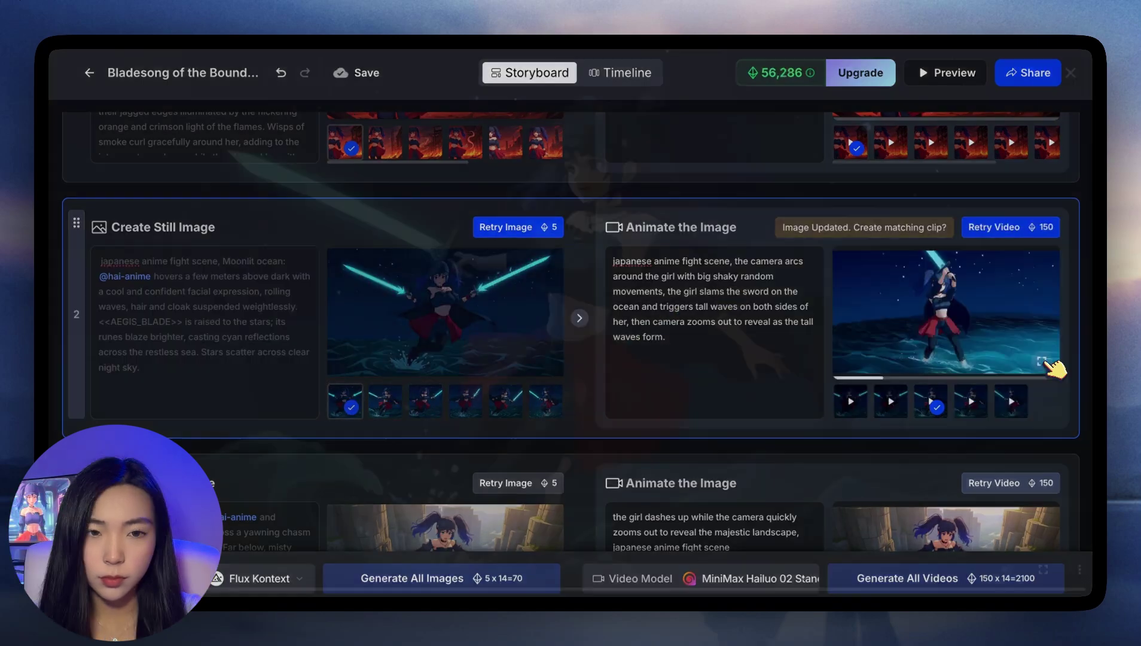
Step: Review scene 2's third video variation at full size and check the preview of the whole music video
left_click(1052, 367)
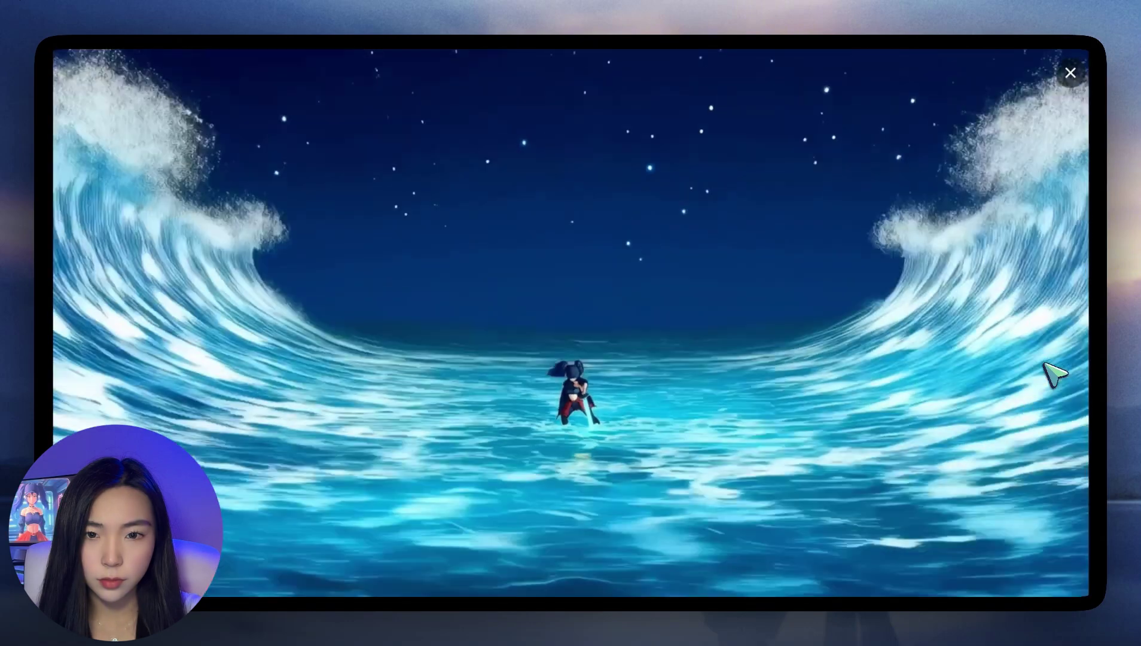
key("Escape")
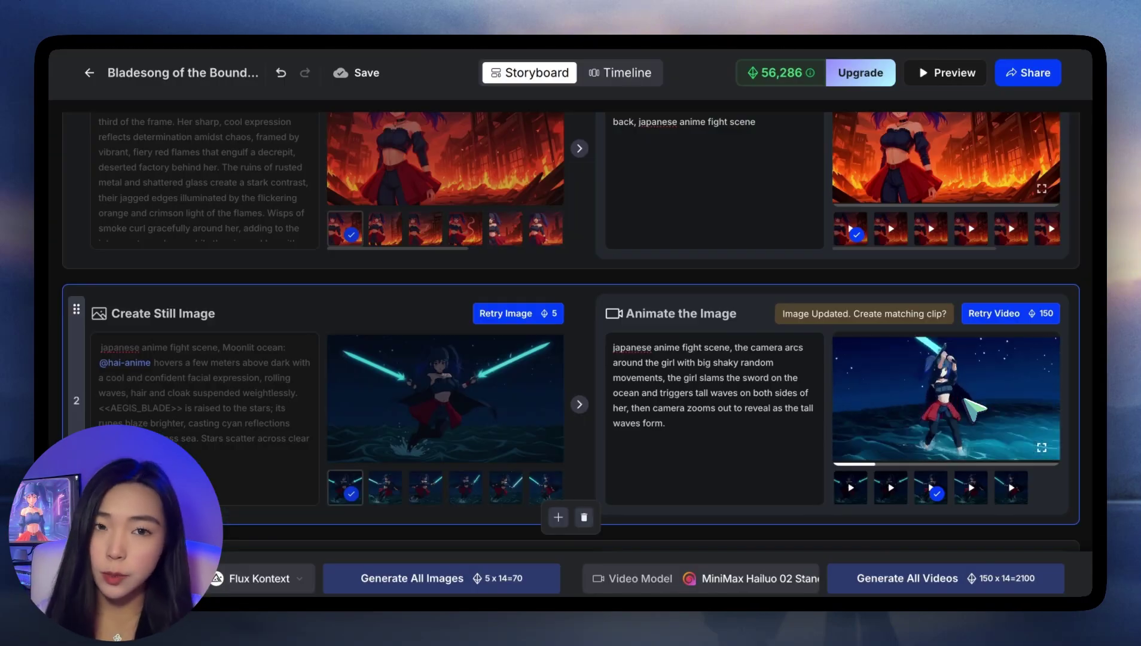
left_click(969, 77)
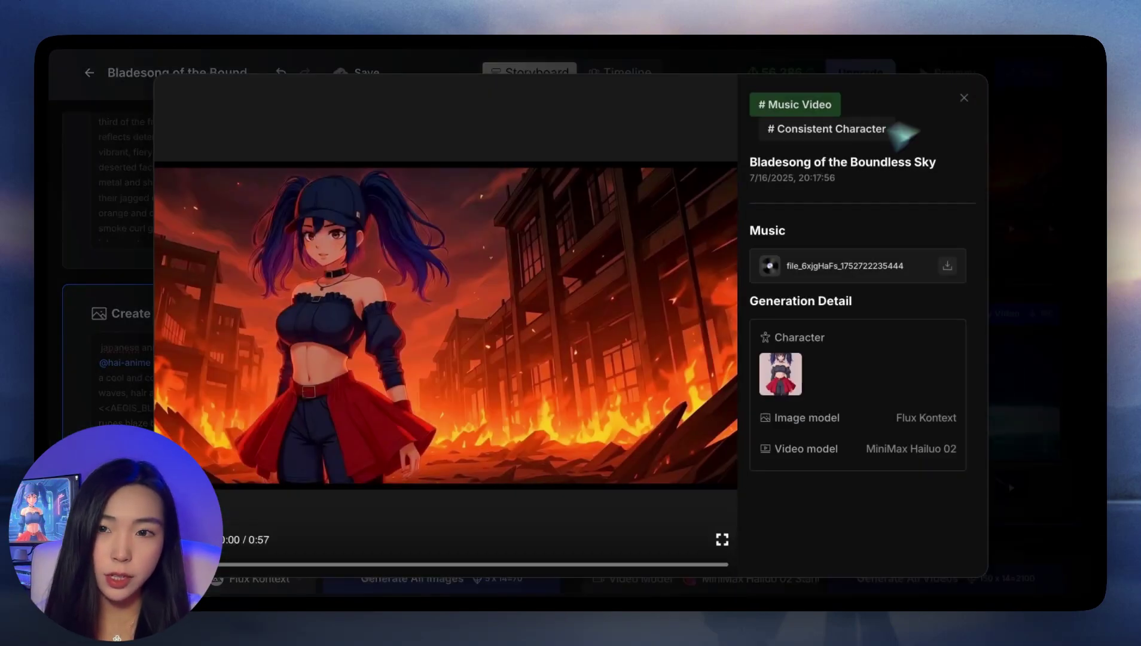
left_click(963, 98)
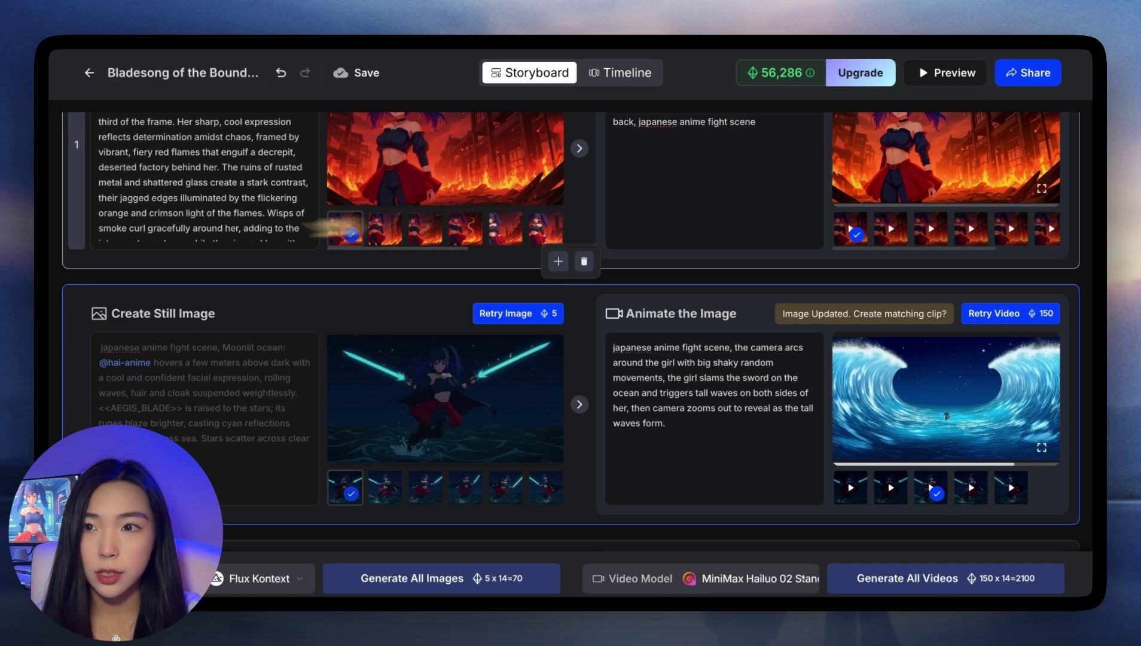
Step: Return to the story list and export Bladesong of the Boundless Sky again for download with its watermark removed
left_click(90, 73)
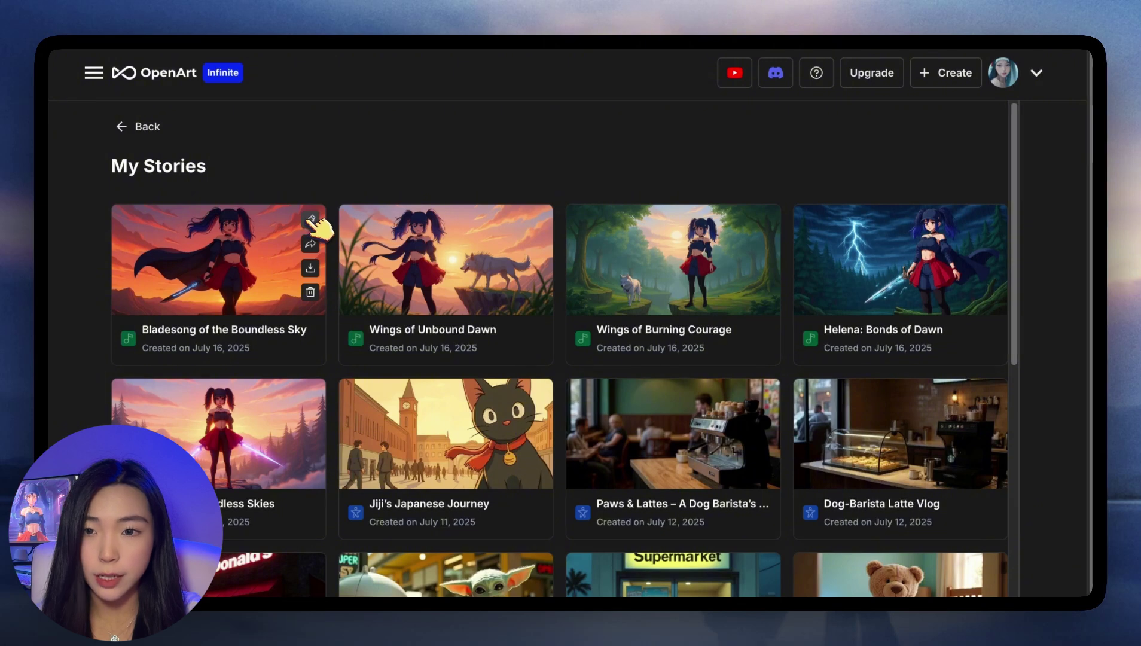
left_click(310, 268)
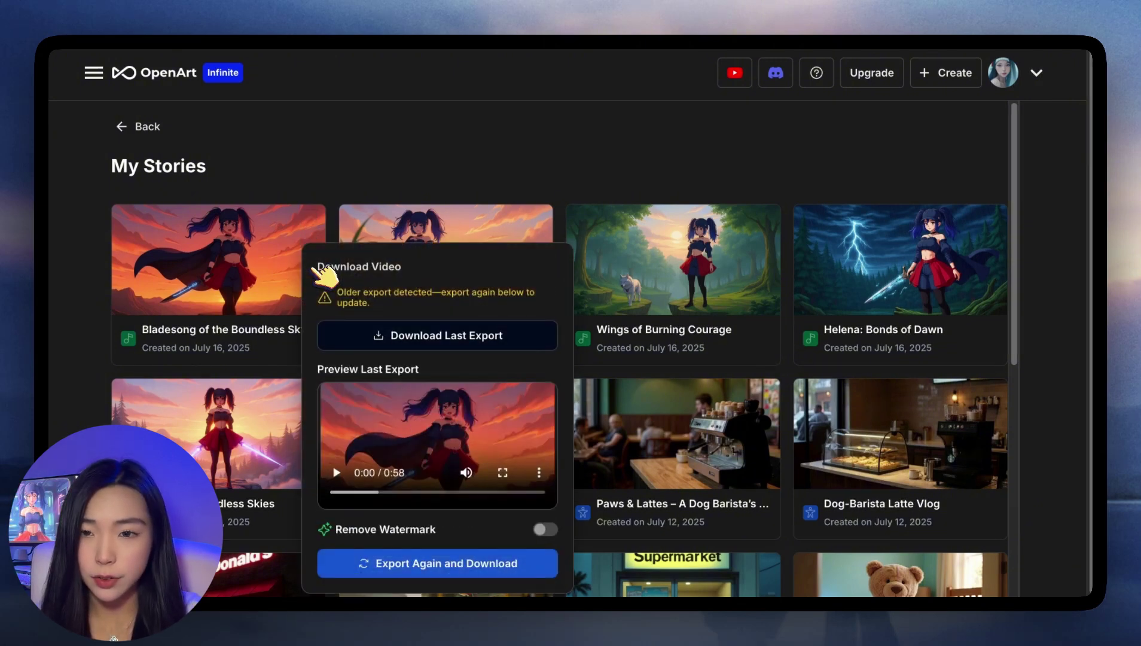
left_click(544, 528)
left_click(486, 567)
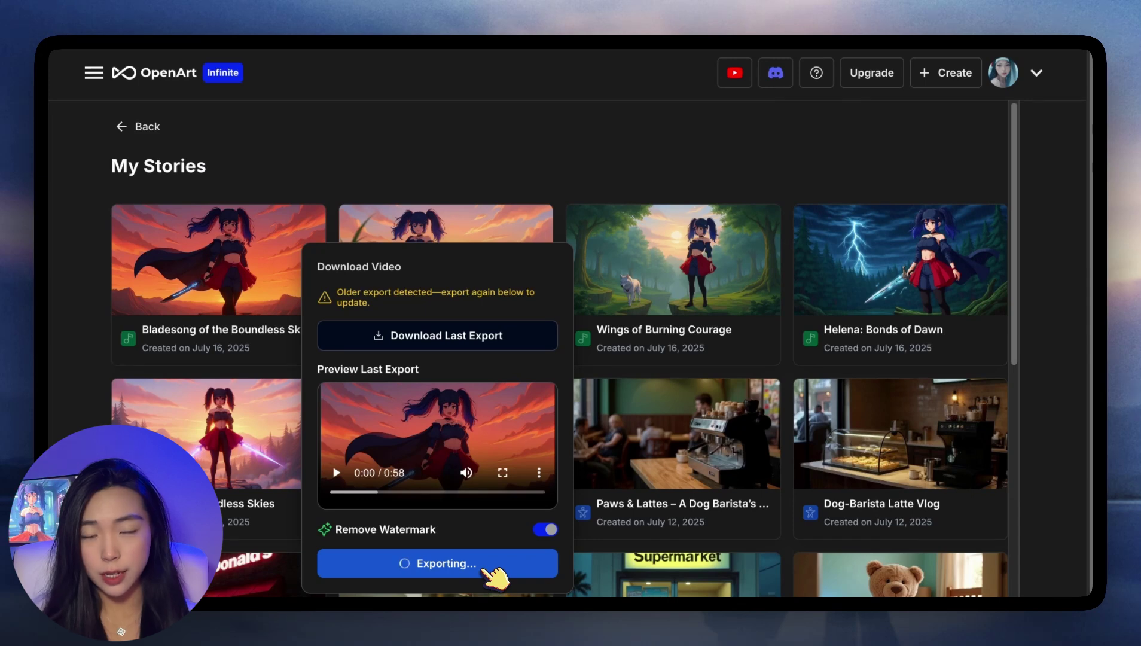